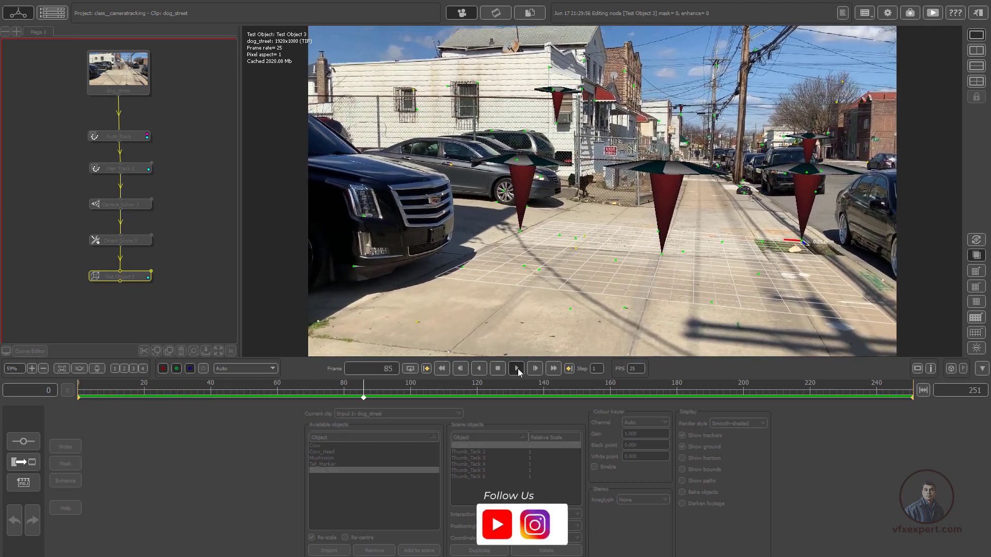
Examine the dog_street tree's Auto Track, User Track, Camera Solver, Orient Scene and Test Object nodes, and return the clip to its first frame
{"action": "left_click", "coordinate": [518, 368]}
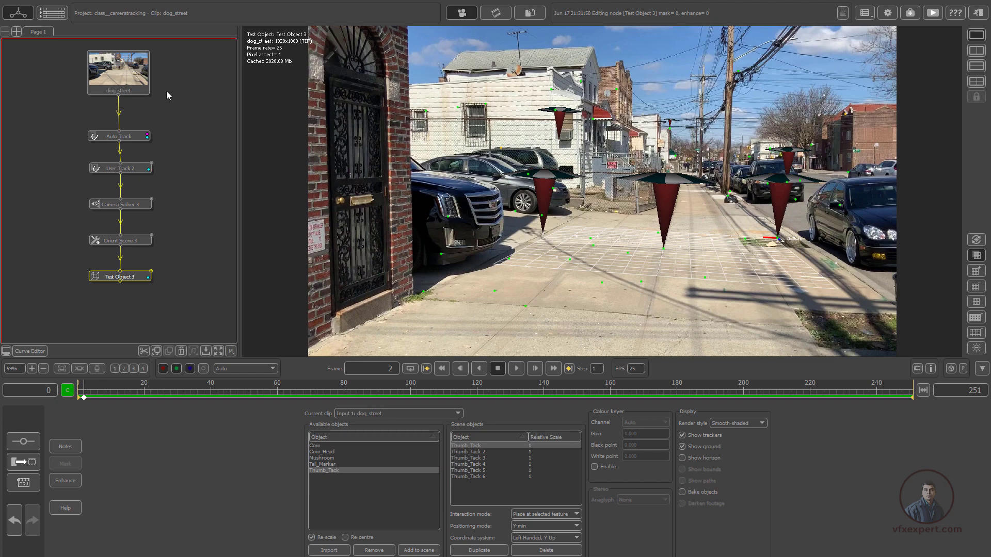
{"action": "left_click", "coordinate": [128, 77]}
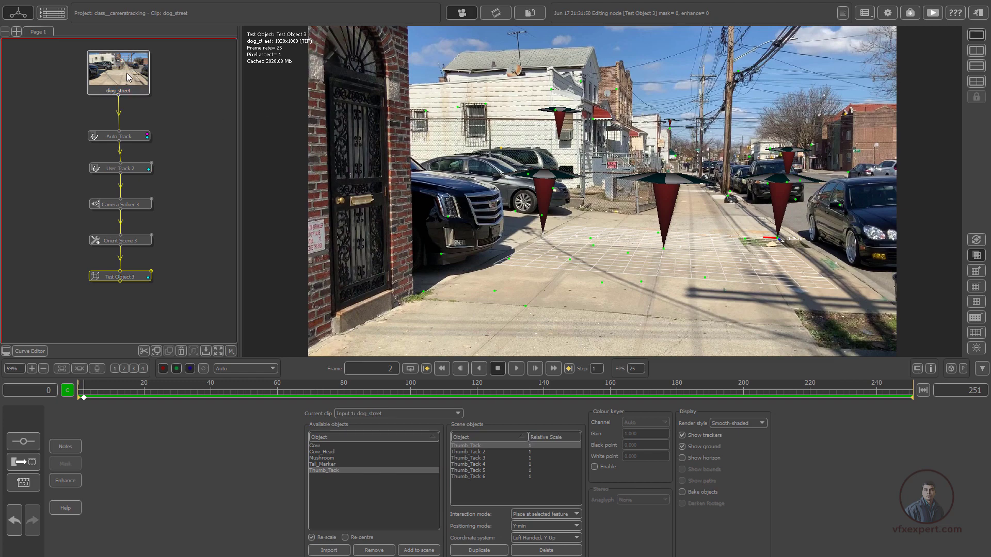
{"action": "left_click", "coordinate": [138, 136]}
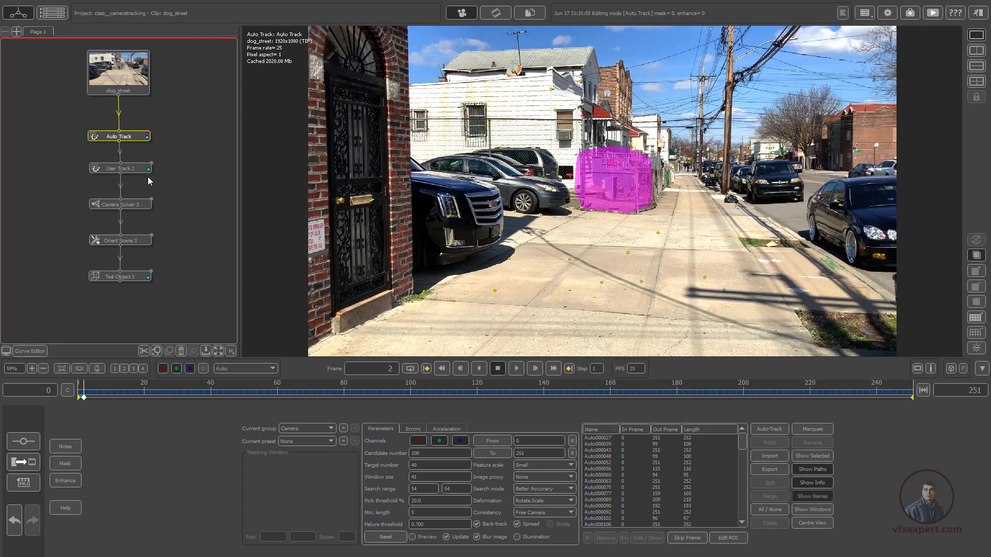
{"action": "left_click", "coordinate": [142, 172]}
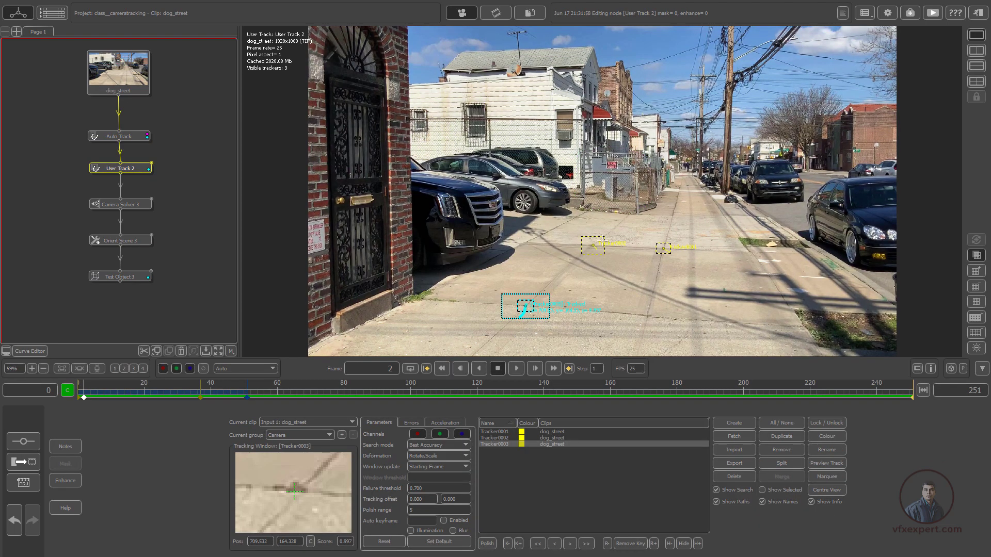
{"action": "mouse_move", "coordinate": [210, 394]}
{"action": "left_mouse_down"}
{"action": "mouse_move", "coordinate": [228, 394]}
{"action": "mouse_move", "coordinate": [133, 394]}
{"action": "mouse_move", "coordinate": [201, 393]}
{"action": "left_mouse_up"}
{"action": "left_click", "coordinate": [141, 205]}
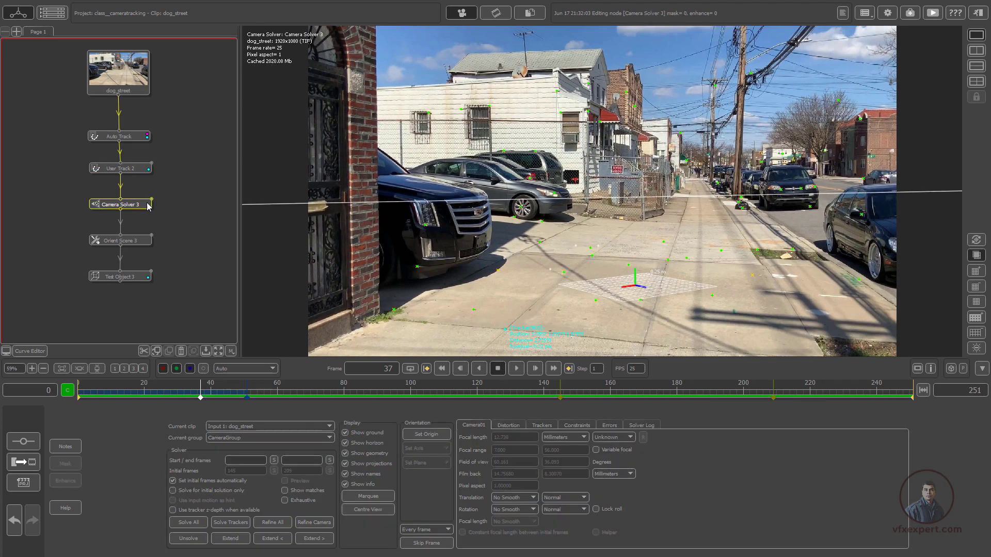
{"action": "left_click", "coordinate": [139, 245]}
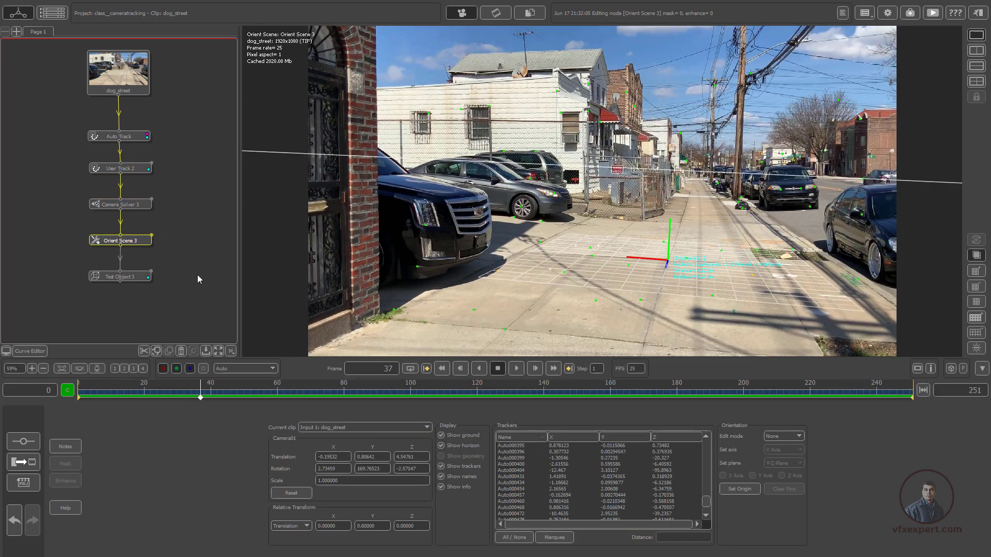
{"action": "left_click", "coordinate": [142, 279]}
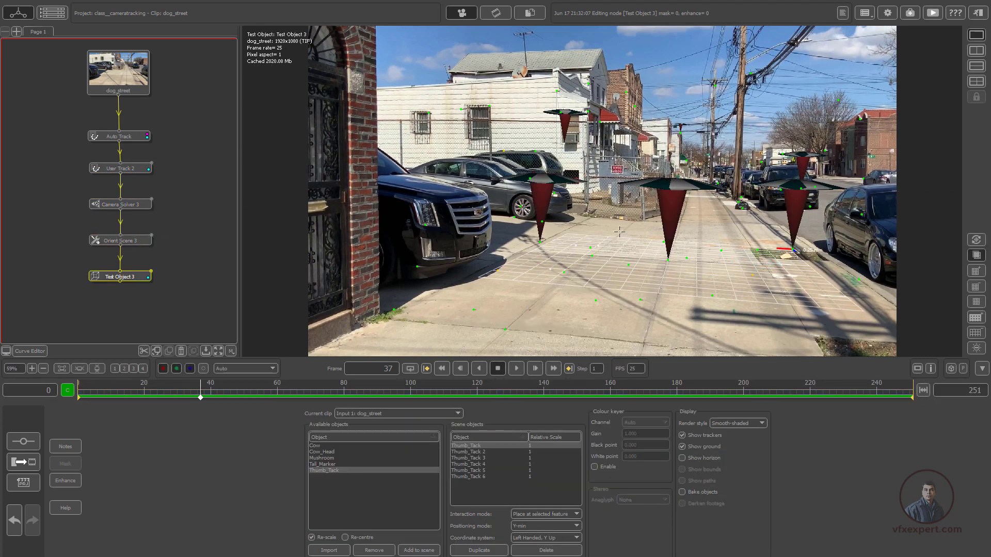
{"action": "left_click_drag", "start_coordinate": [225, 396], "coordinate": [104, 394]}
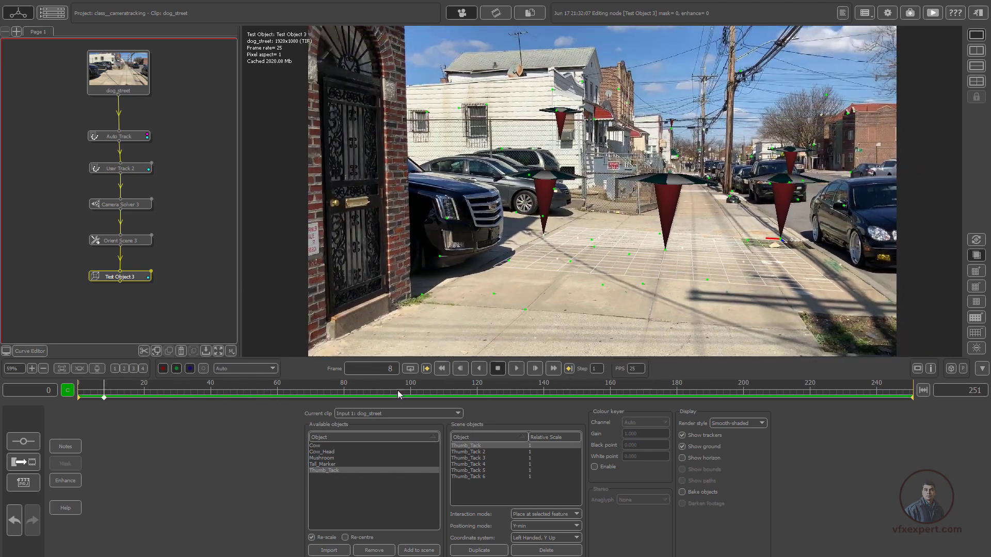
{"action": "left_click", "coordinate": [443, 368]}
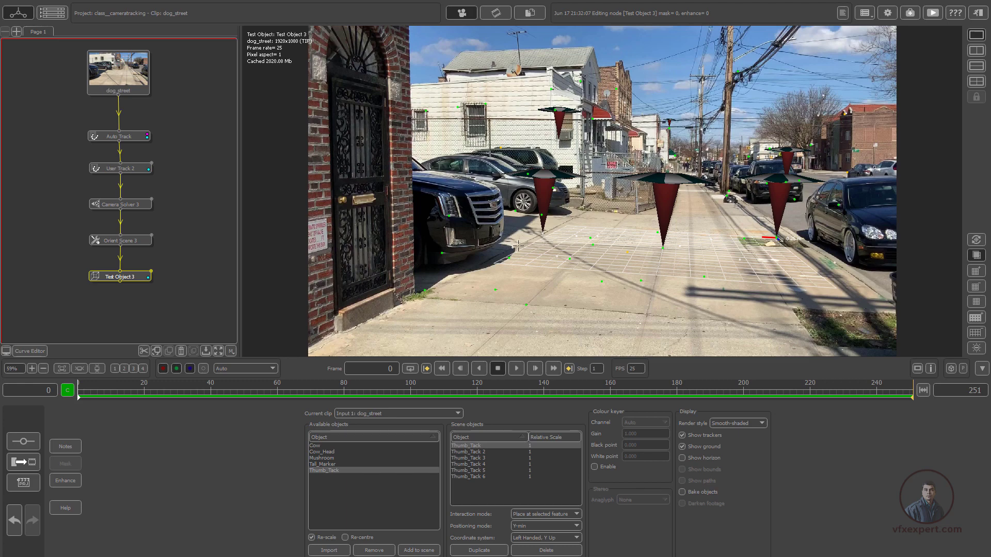
Add an Export node after Test Object 3 with the scene format Autodesk Maya 2011 Ascii
{"action": "right_click", "coordinate": [136, 277]}
{"action": "mouse_move", "coordinate": [165, 367]}
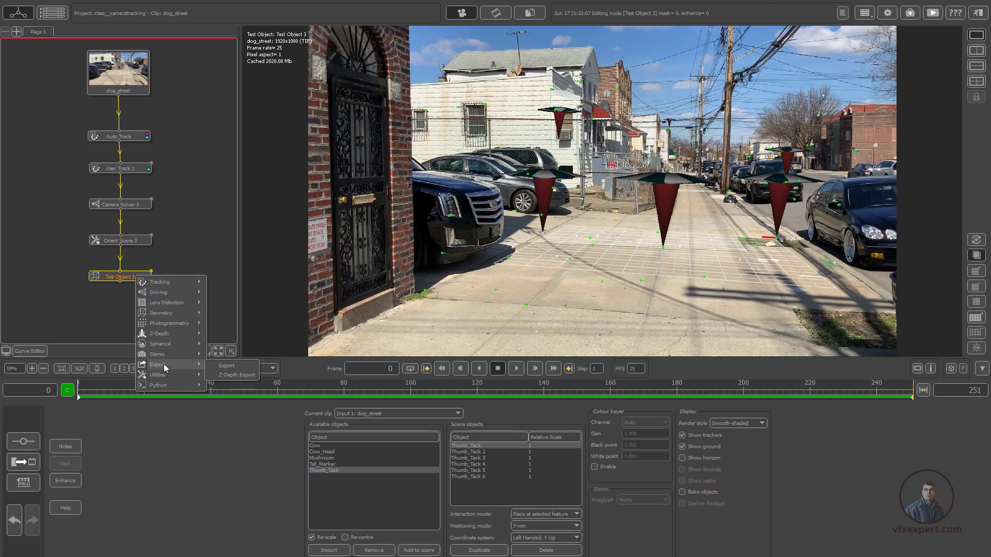
{"action": "left_click", "coordinate": [227, 366]}
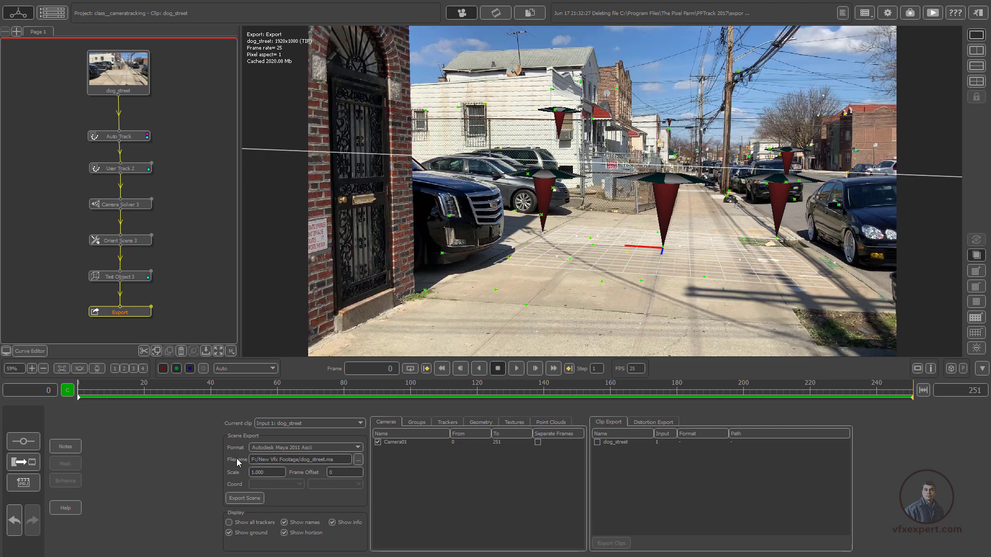
{"action": "left_click", "coordinate": [291, 447]}
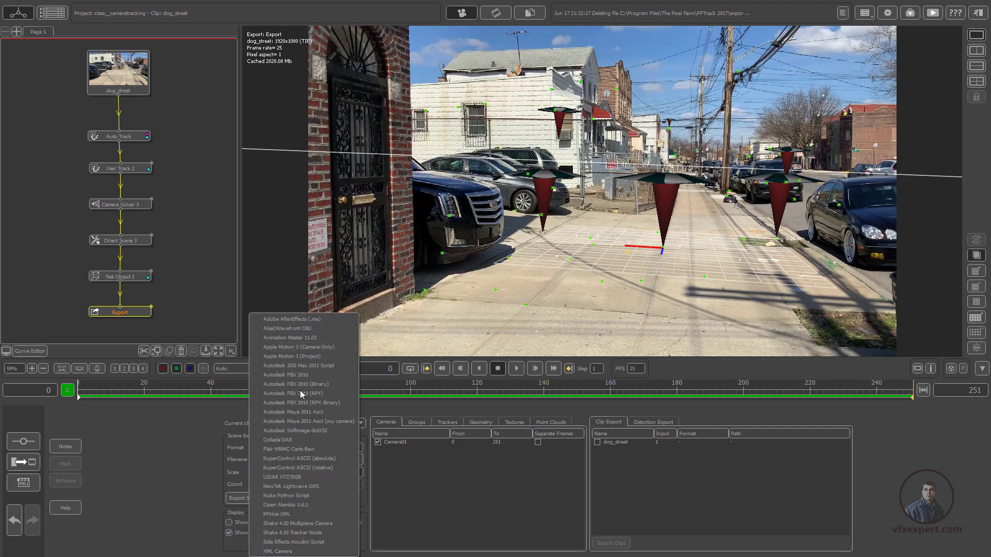
{"action": "left_click", "coordinate": [328, 413]}
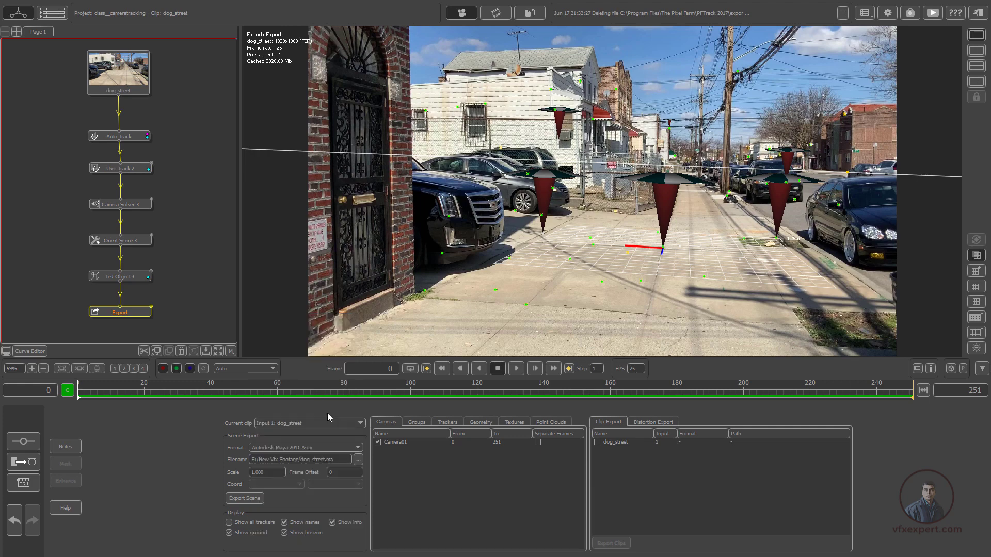
Set the scene export file to dog_street.ma in the New Vfx Footage folder
{"action": "left_click", "coordinate": [359, 461]}
{"action": "left_click_drag", "start_coordinate": [511, 170], "coordinate": [535, 165]}
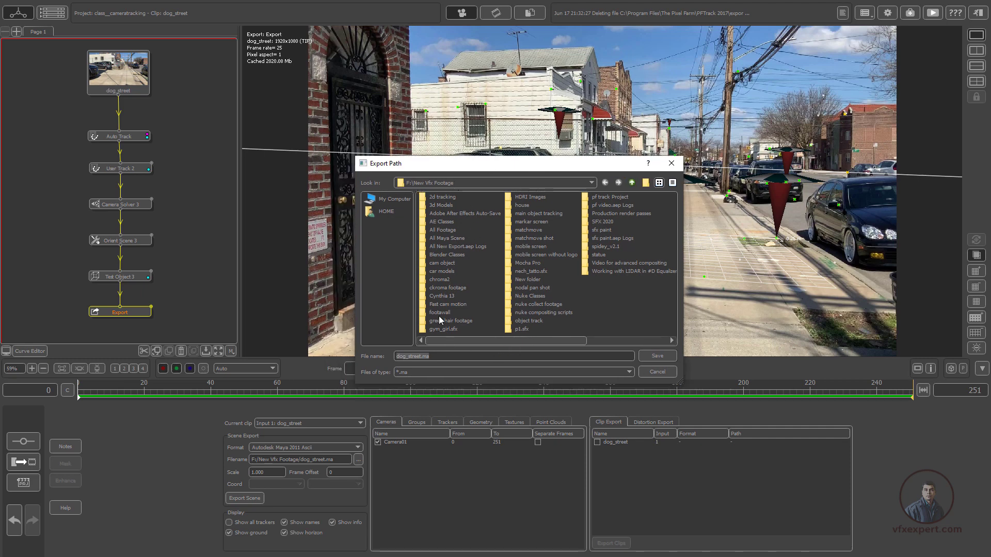
{"action": "left_click", "coordinate": [439, 356]}
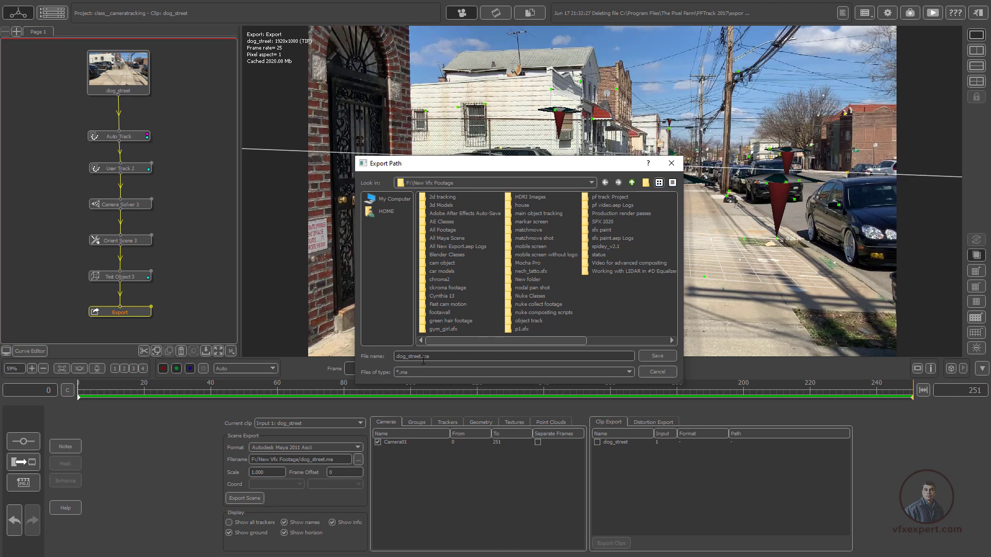
{"action": "left_click", "coordinate": [657, 357]}
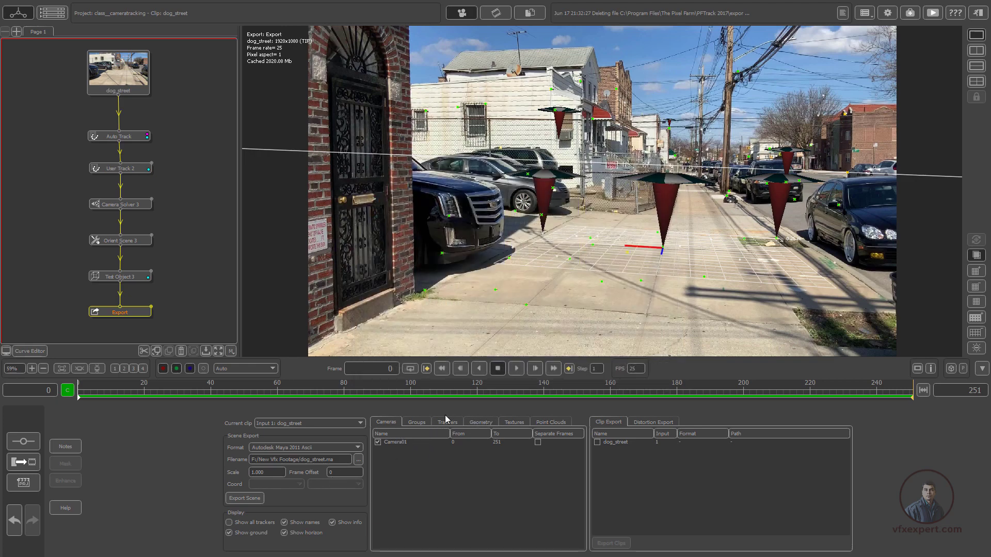
Check the groups, trackers, geometry and camera included in the export, and export the dog_street scene
{"action": "left_click", "coordinate": [419, 422]}
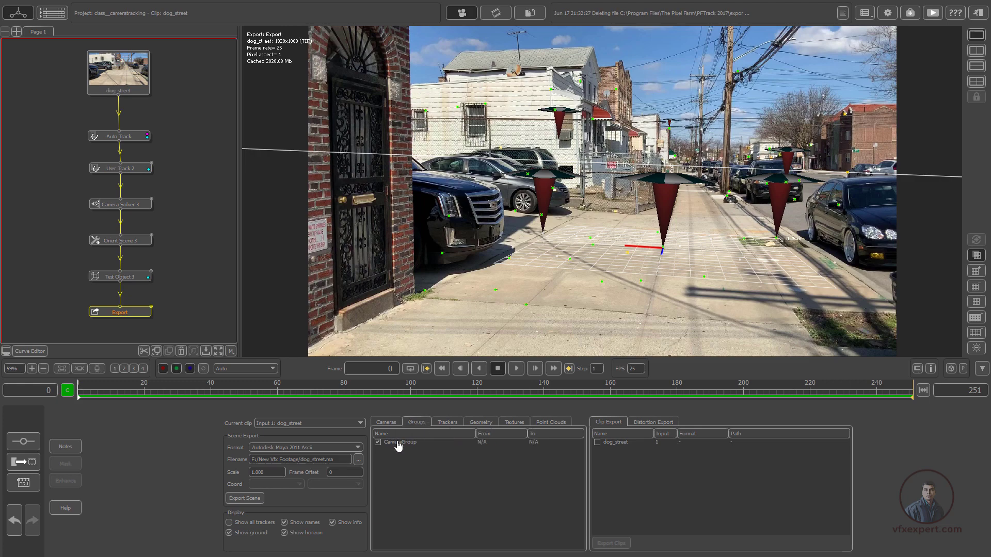
{"action": "left_click", "coordinate": [456, 425]}
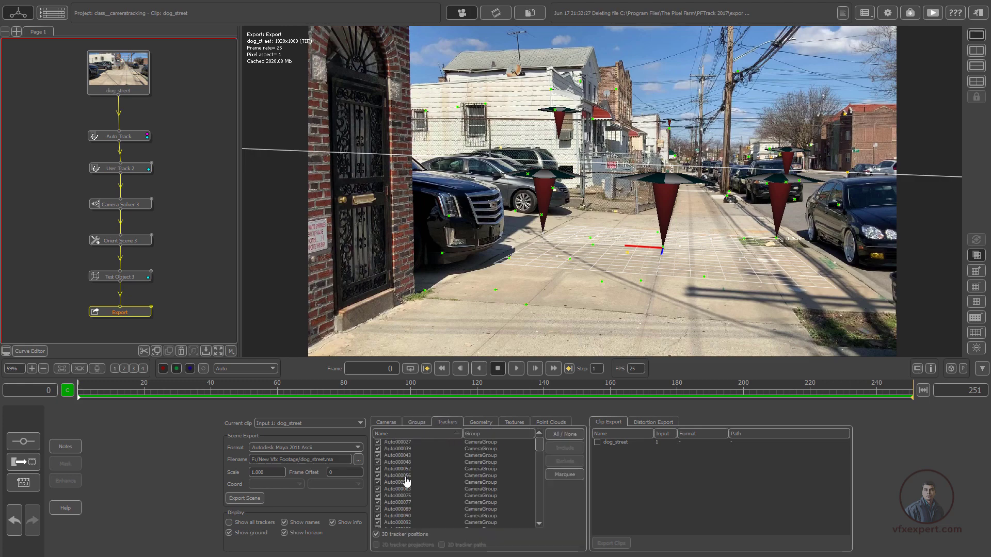
{"action": "left_click", "coordinate": [490, 421]}
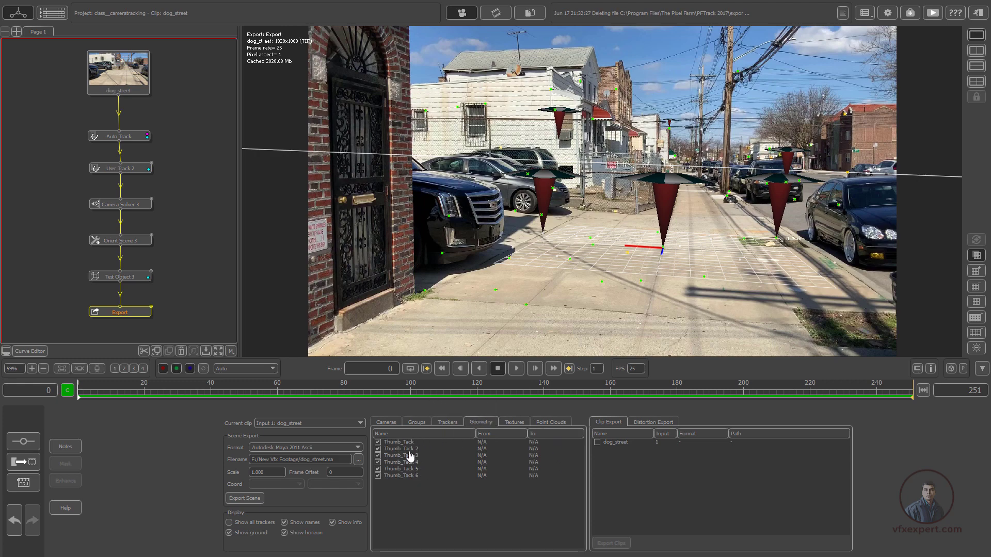
{"action": "left_click", "coordinate": [395, 422]}
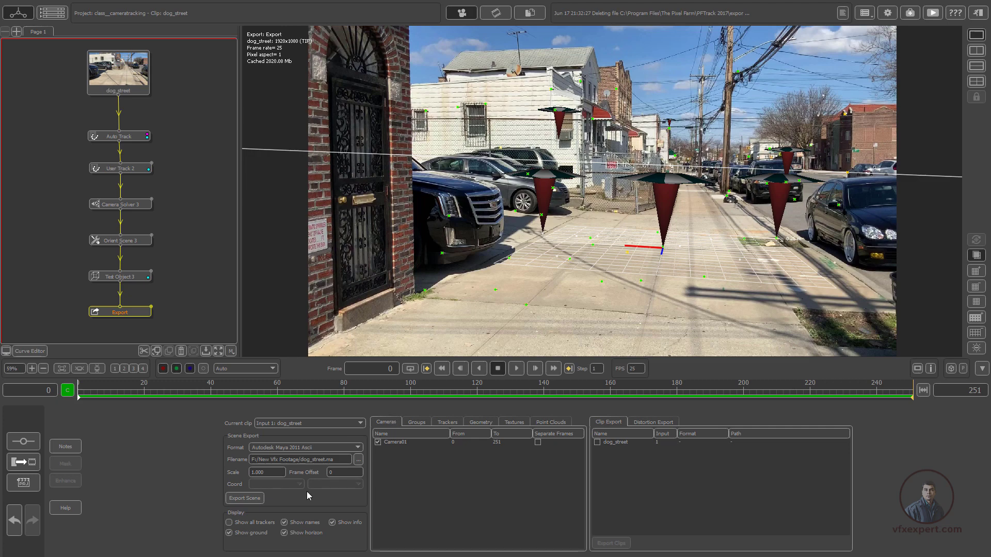
{"action": "left_click", "coordinate": [253, 499]}
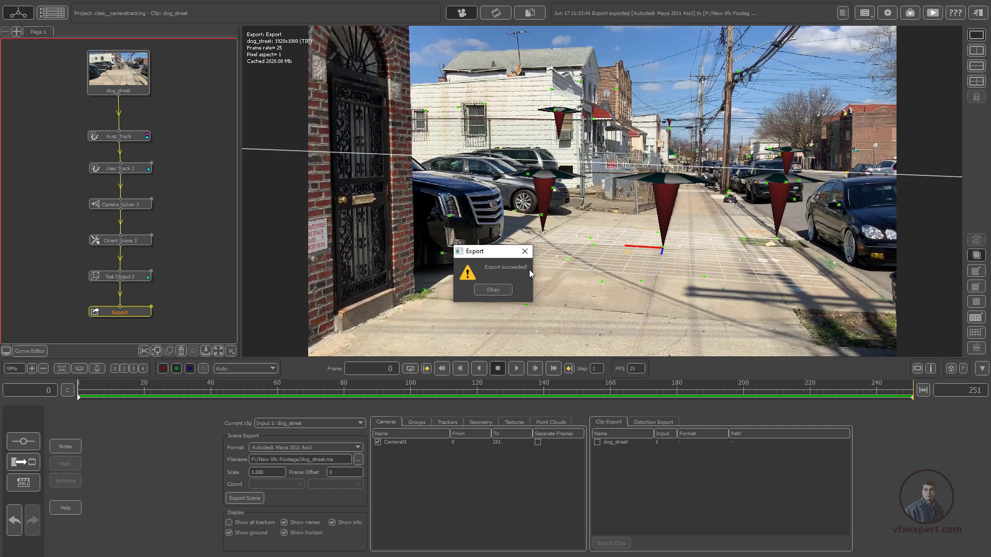
{"action": "left_click", "coordinate": [492, 290]}
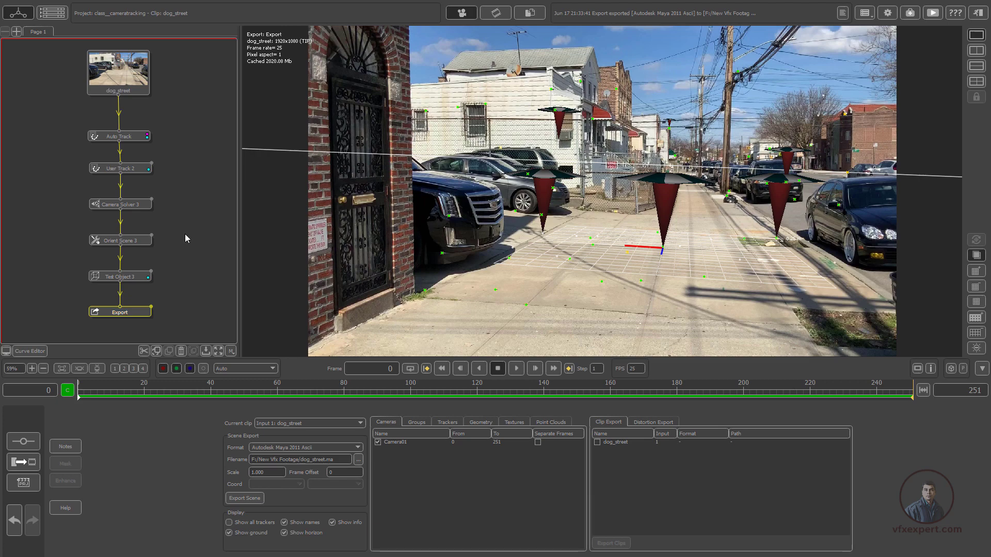
Switch to the camera object tracking project and open its Image Modelling node to inspect the tracked face mesh across the clip
{"action": "left_click", "coordinate": [29, 485]}
{"action": "double_click", "coordinate": [355, 429]}
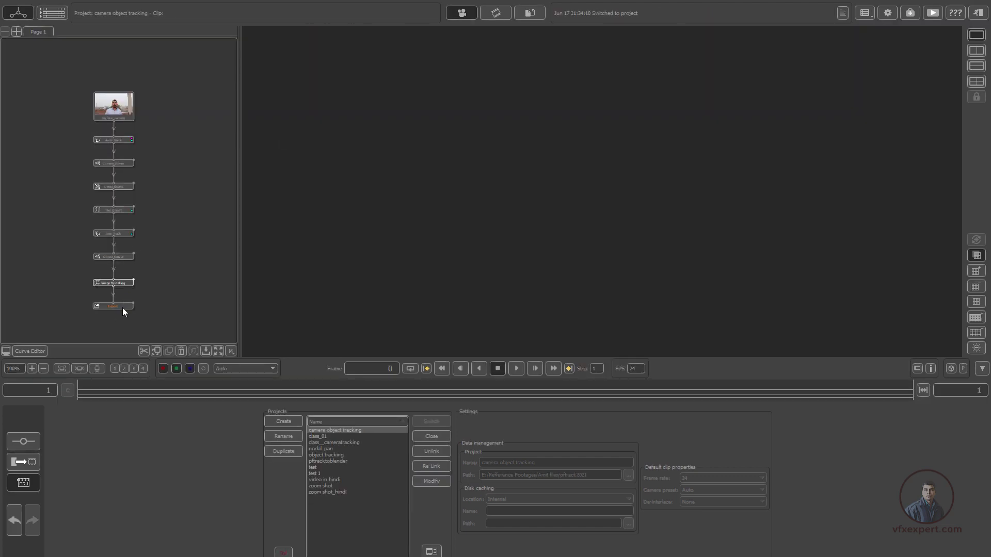
{"action": "double_click", "coordinate": [125, 283]}
{"action": "left_click_drag", "start_coordinate": [529, 377], "coordinate": [617, 381]}
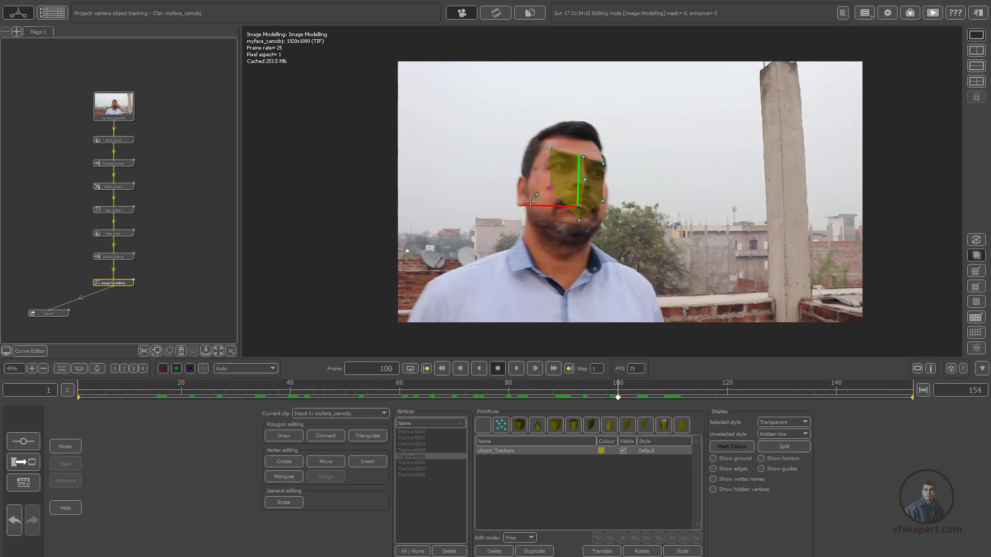
{"action": "scroll", "coordinate": [518, 202], "scroll_direction": "up", "scroll_amount": 2}
{"action": "left_click_drag", "start_coordinate": [505, 392], "coordinate": [239, 381]}
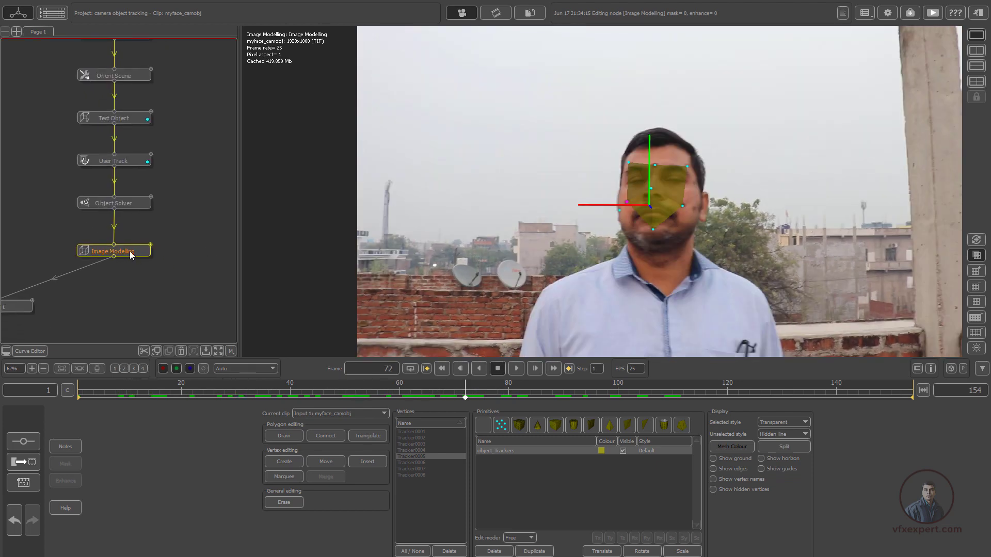
Add a second Export node below Image Modelling and connect the Image Modelling output to its input
{"action": "right_click", "coordinate": [138, 255]}
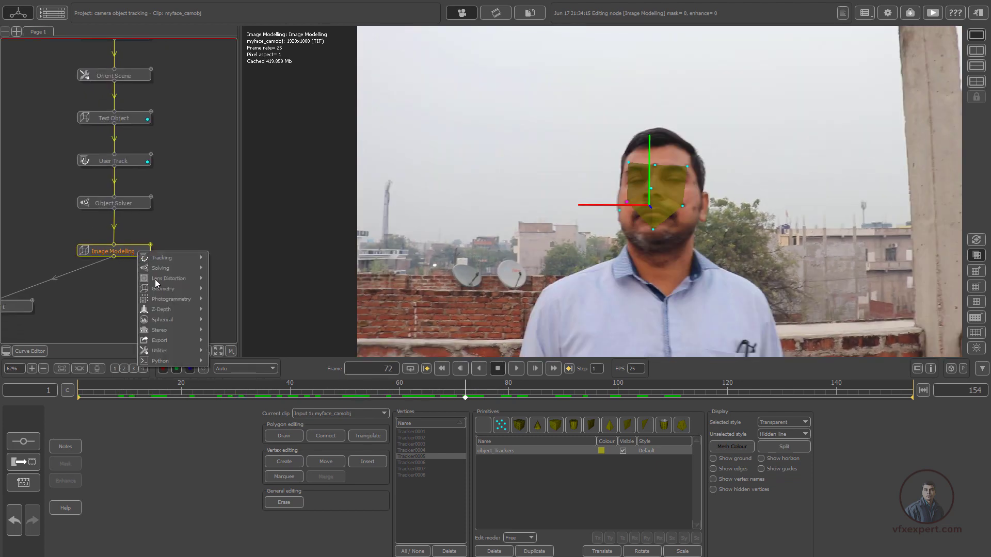
{"action": "mouse_move", "coordinate": [172, 344]}
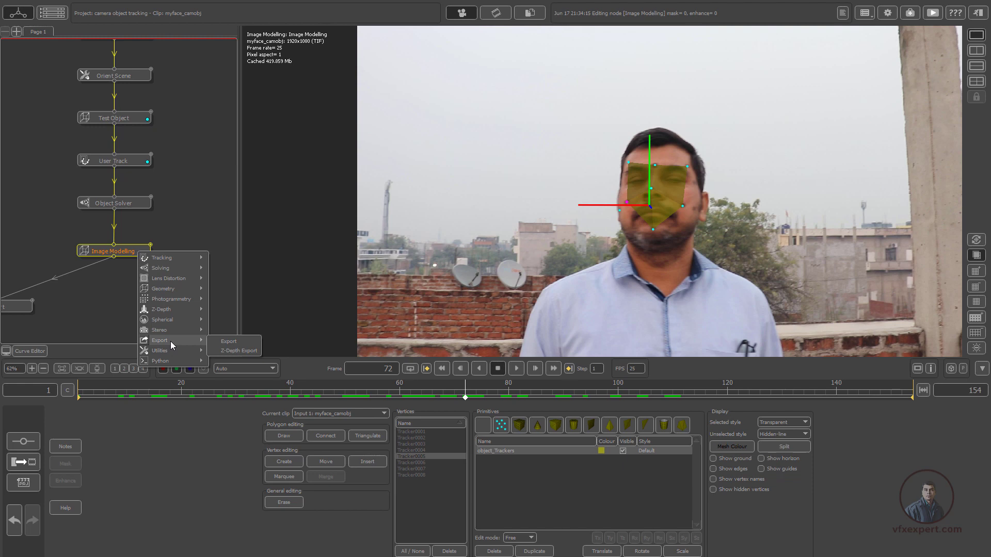
{"action": "left_click", "coordinate": [228, 341]}
{"action": "left_click_drag", "start_coordinate": [108, 301], "coordinate": [175, 311]}
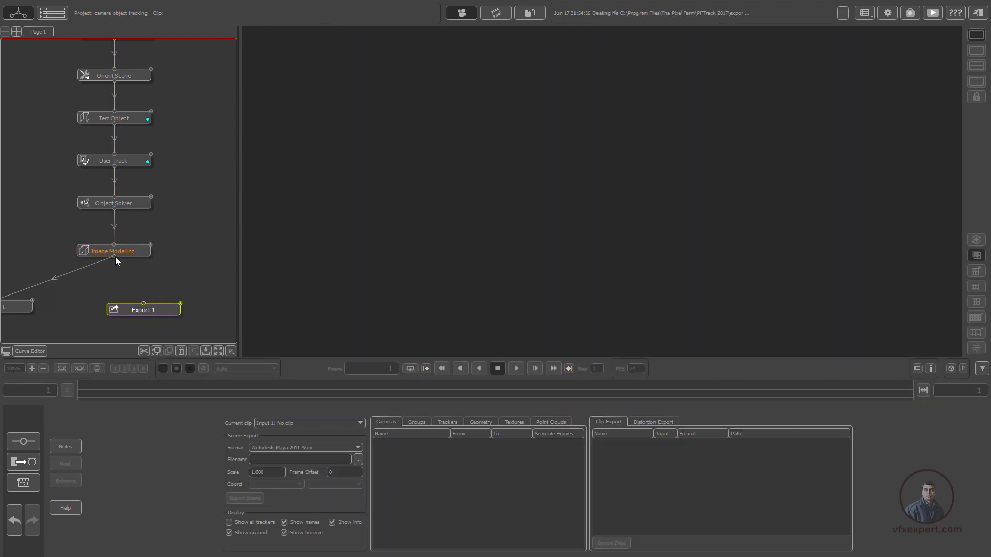
{"action": "left_click_drag", "start_coordinate": [114, 257], "coordinate": [141, 307]}
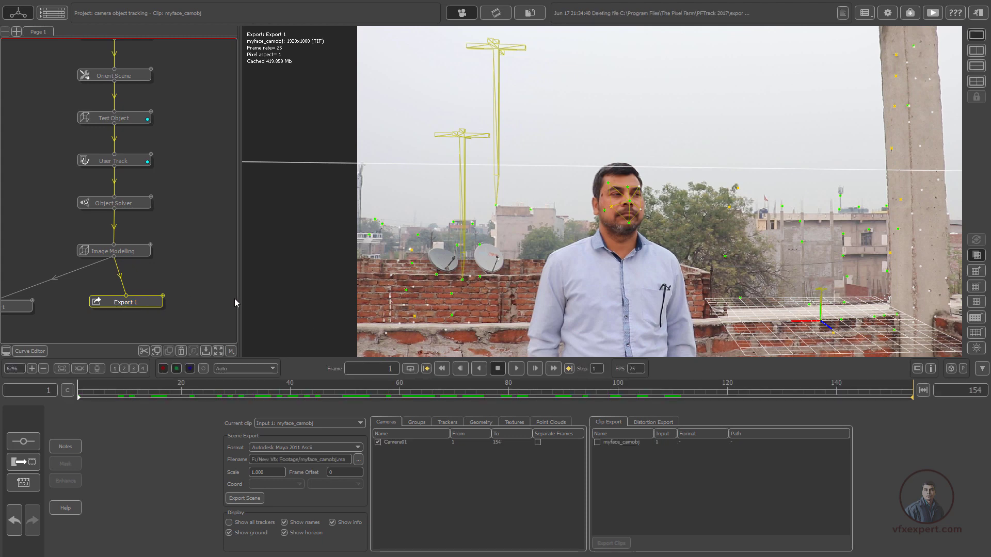
Check the camera and object groups included in the new Export node while scrubbing through the clip
{"action": "left_click", "coordinate": [421, 425]}
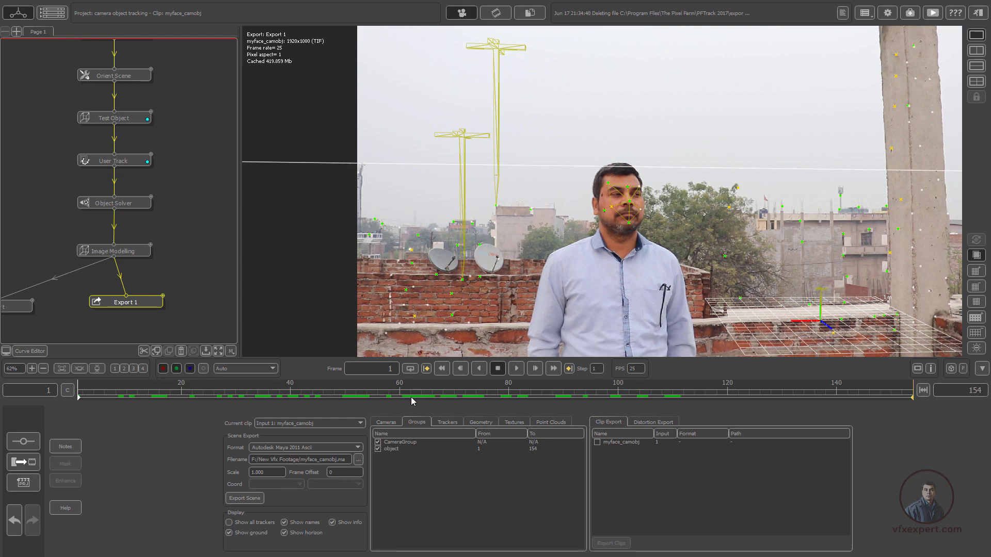
{"action": "left_click_drag", "start_coordinate": [388, 395], "coordinate": [163, 373]}
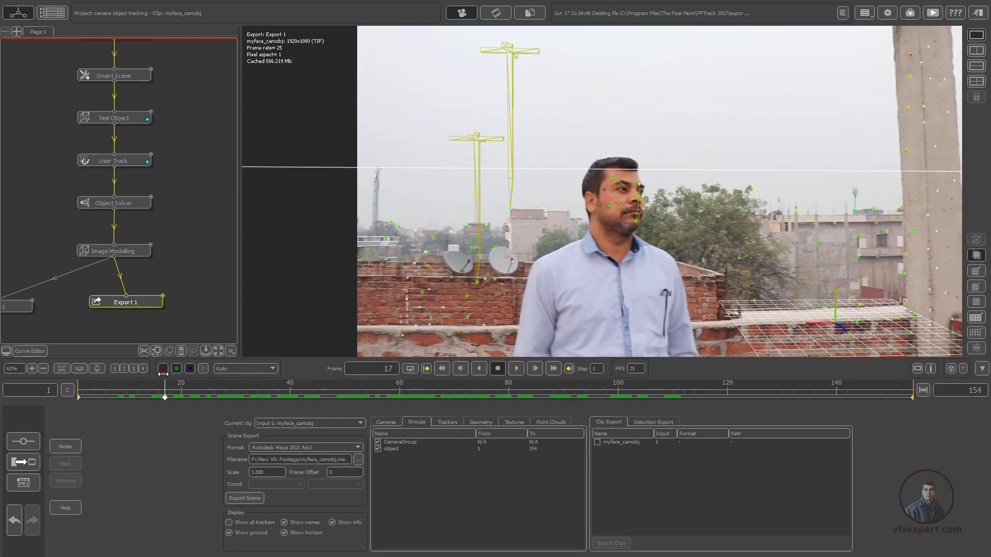
{"action": "double_click", "coordinate": [146, 304]}
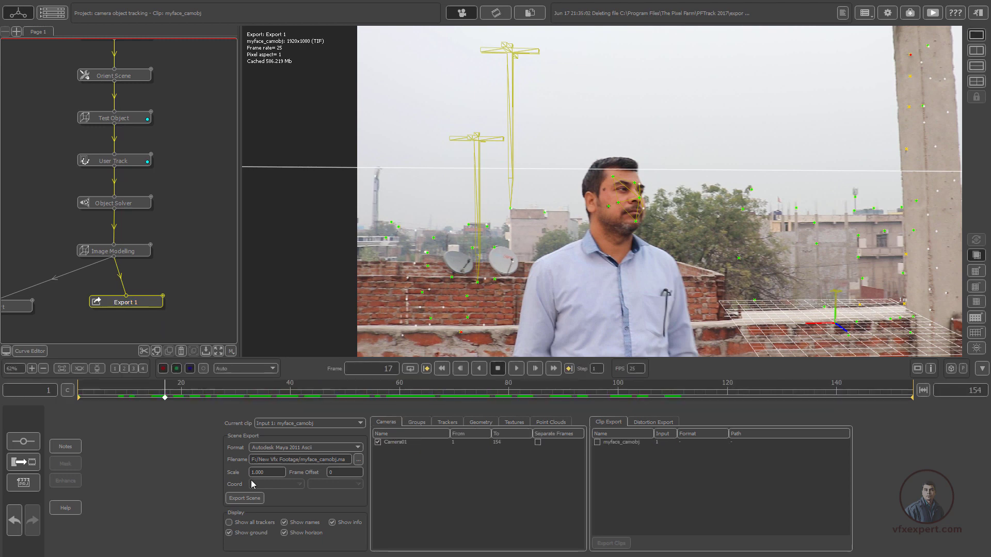
Choose Autodesk Maya 2011 Ascii as the Export 1 node's scene format and dismiss the export format warnings
{"action": "left_click", "coordinate": [327, 451]}
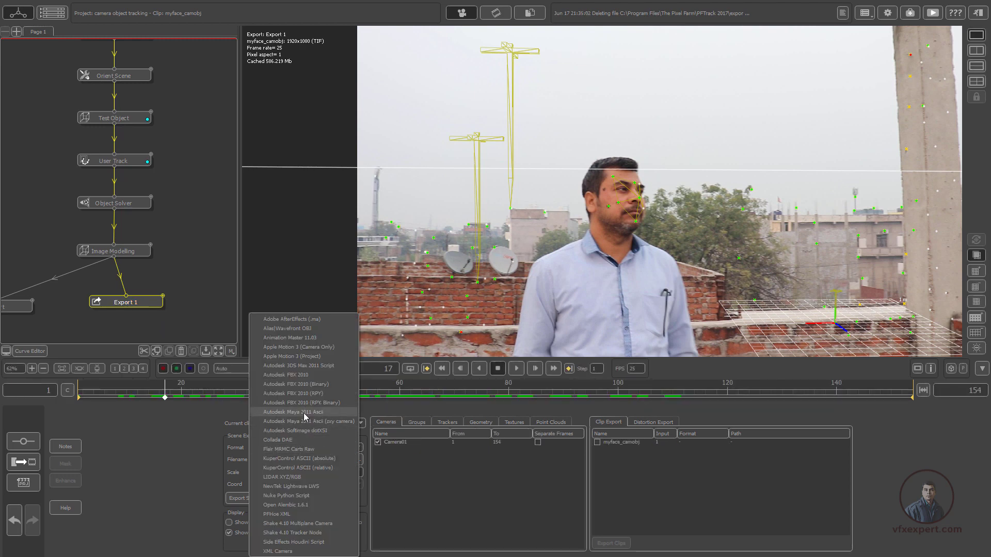
{"action": "left_click", "coordinate": [306, 412]}
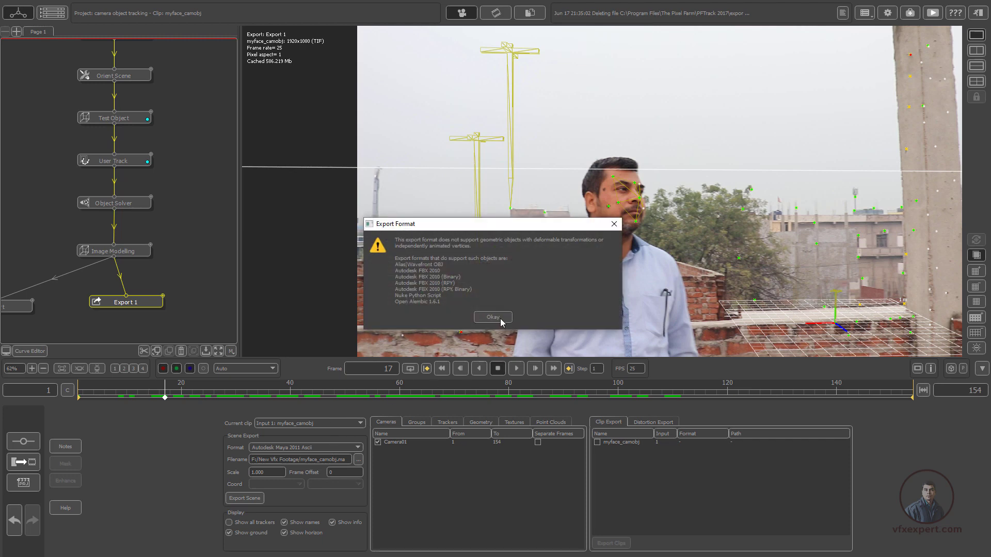
{"action": "left_click", "coordinate": [482, 318]}
{"action": "left_click", "coordinate": [310, 447]}
{"action": "left_click", "coordinate": [493, 318]}
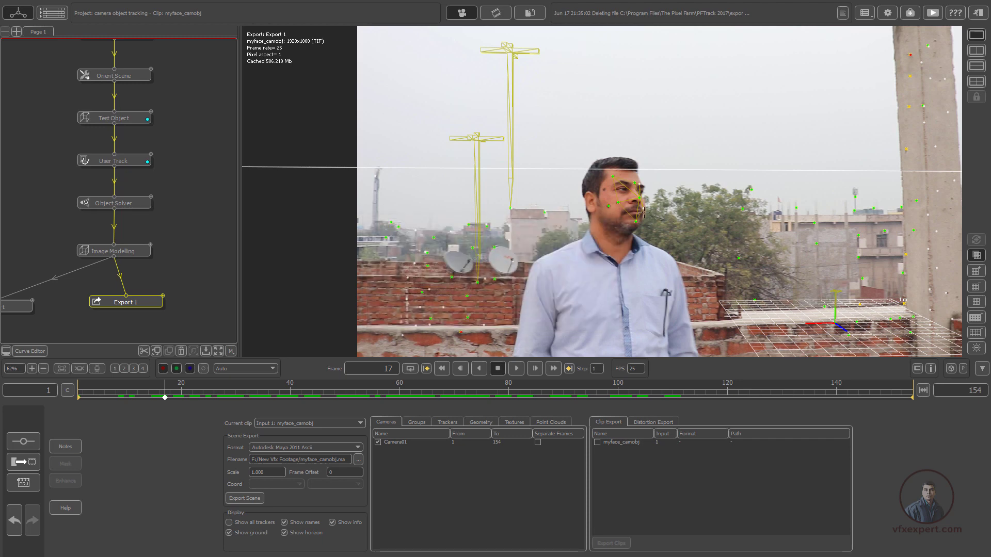
Export the Export 1 node's Maya scene as myface_camobj.ma in F:\New Vfx Footage and dismiss the export message
{"action": "left_click_drag", "start_coordinate": [509, 387], "coordinate": [601, 393]}
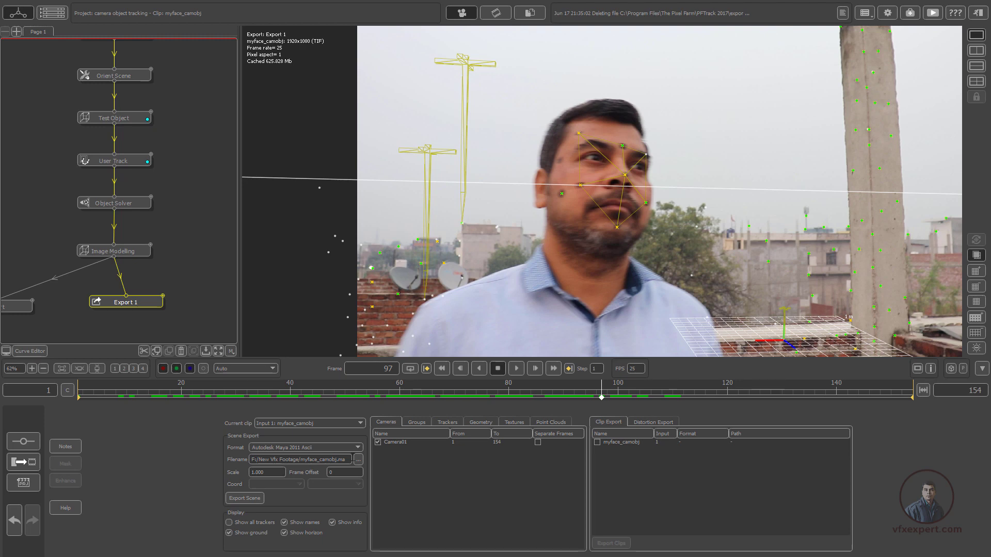
{"action": "left_click", "coordinate": [358, 460]}
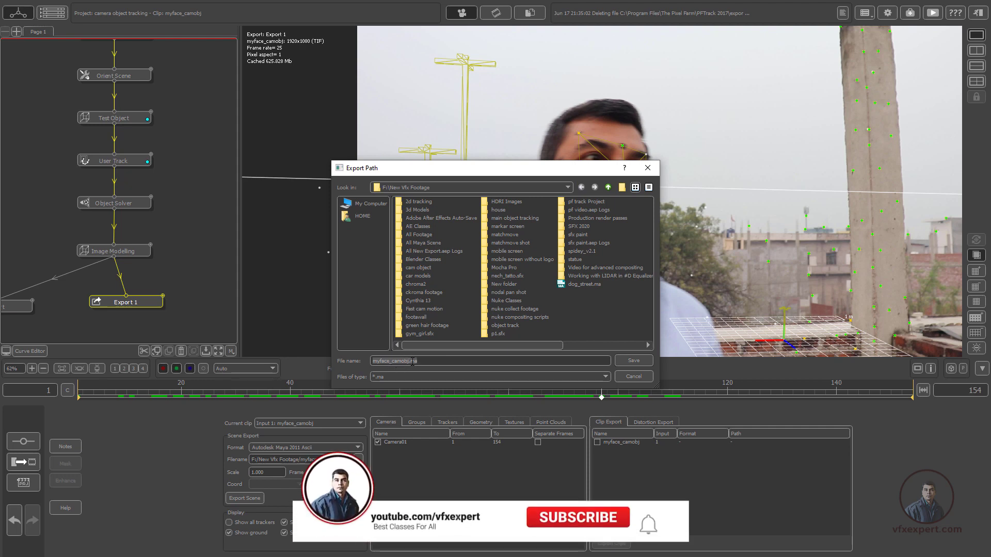
{"action": "left_click", "coordinate": [631, 361]}
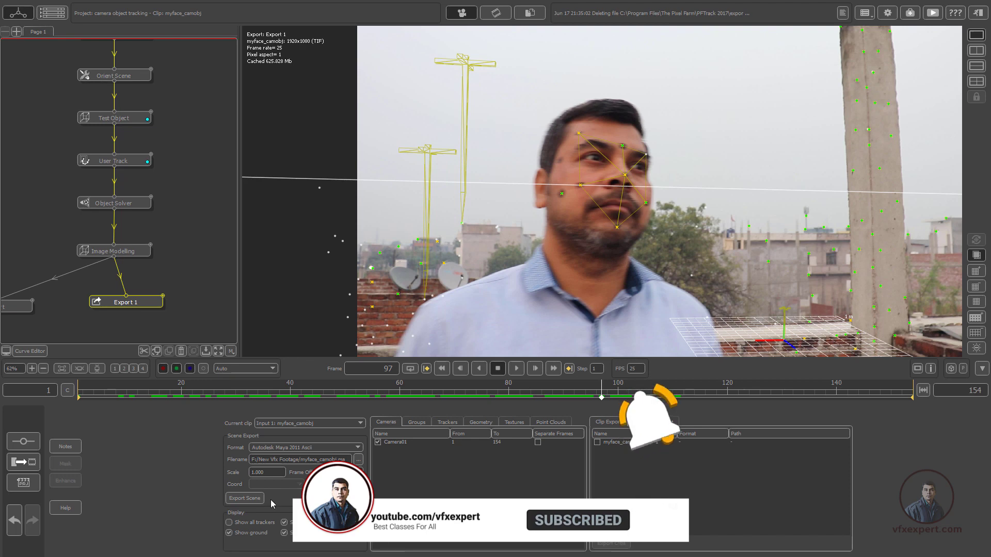
{"action": "left_click", "coordinate": [254, 500]}
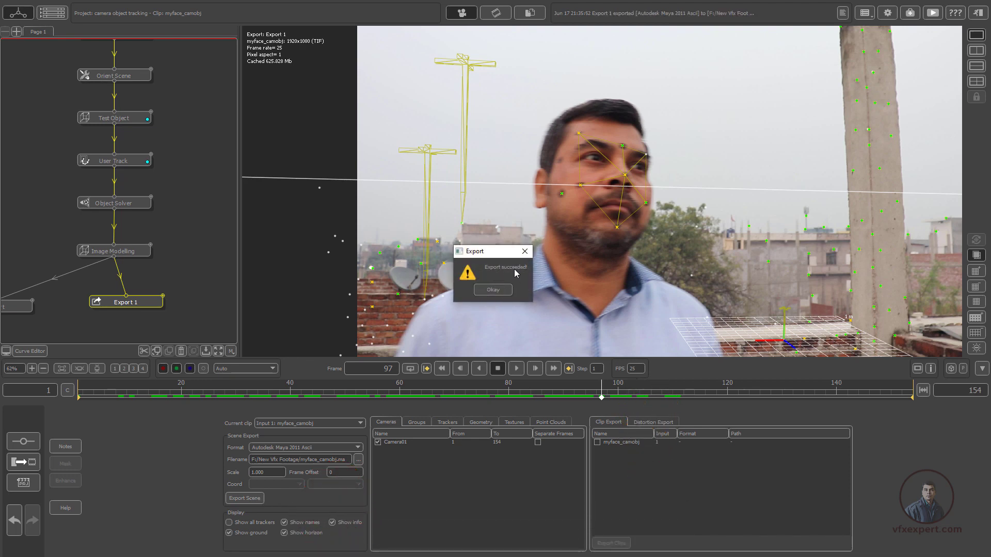
{"action": "left_click", "coordinate": [493, 290]}
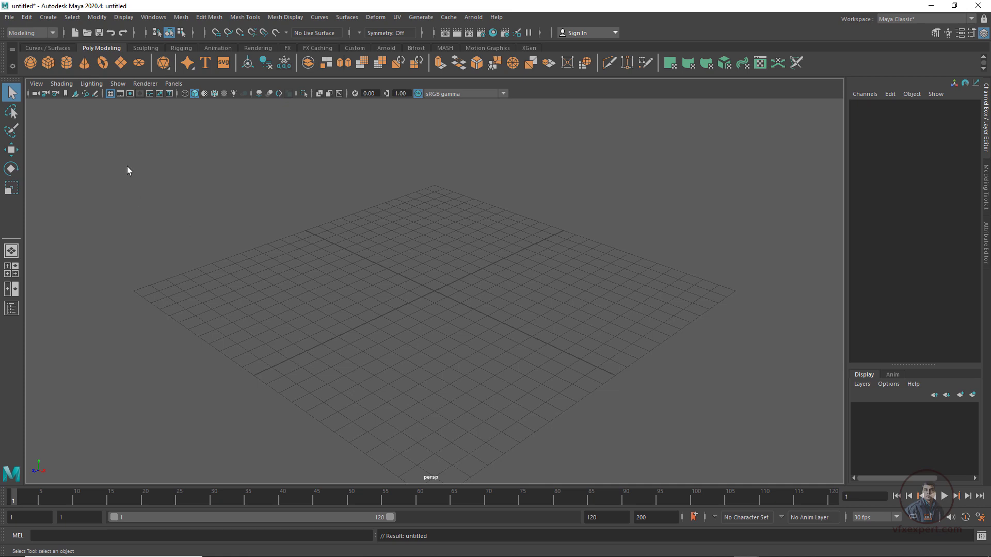
Switch to Maya and open dog_street.ma from F:\New Vfx Footage without saving the untitled scene
{"action": "left_click", "coordinate": [9, 17]}
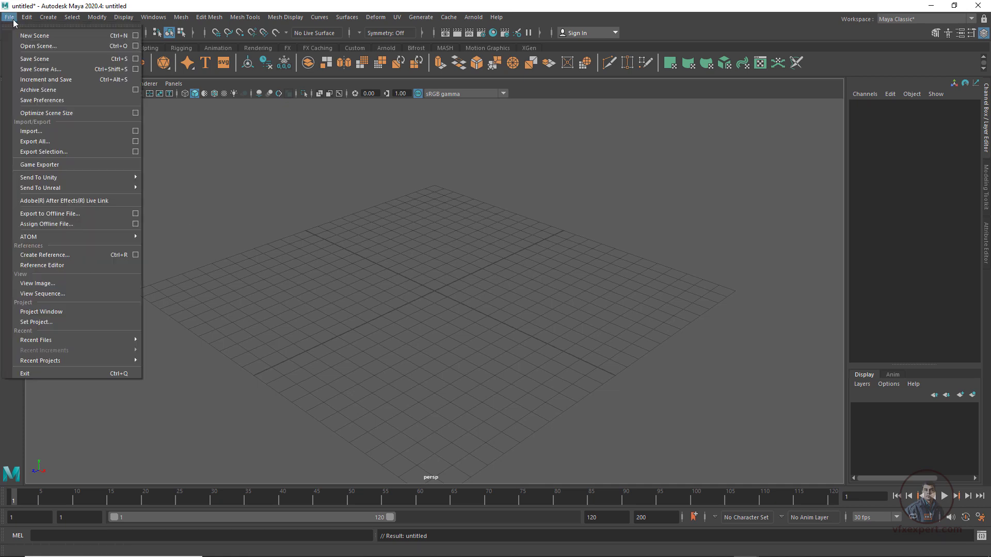
{"action": "left_click", "coordinate": [38, 45]}
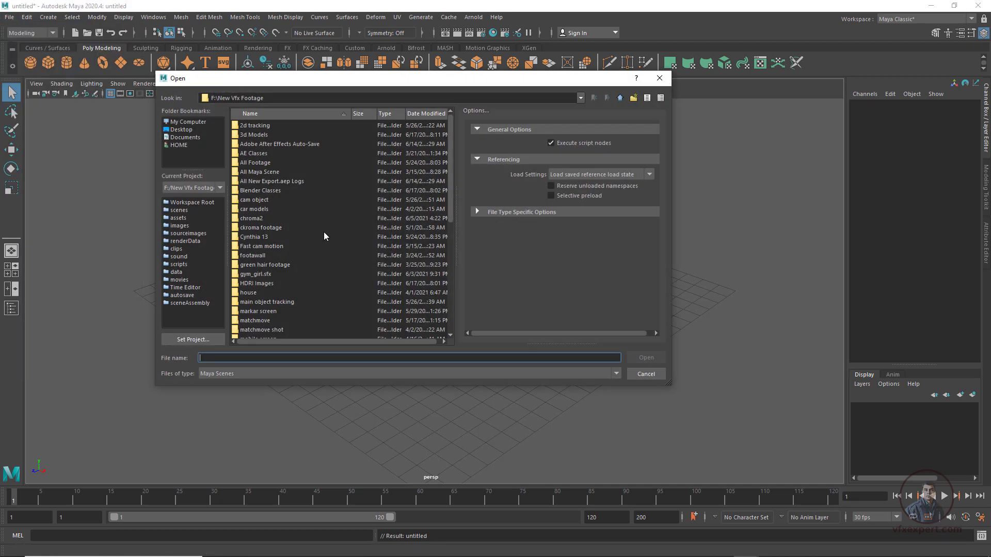
{"action": "left_click_drag", "start_coordinate": [350, 88], "coordinate": [384, 92]}
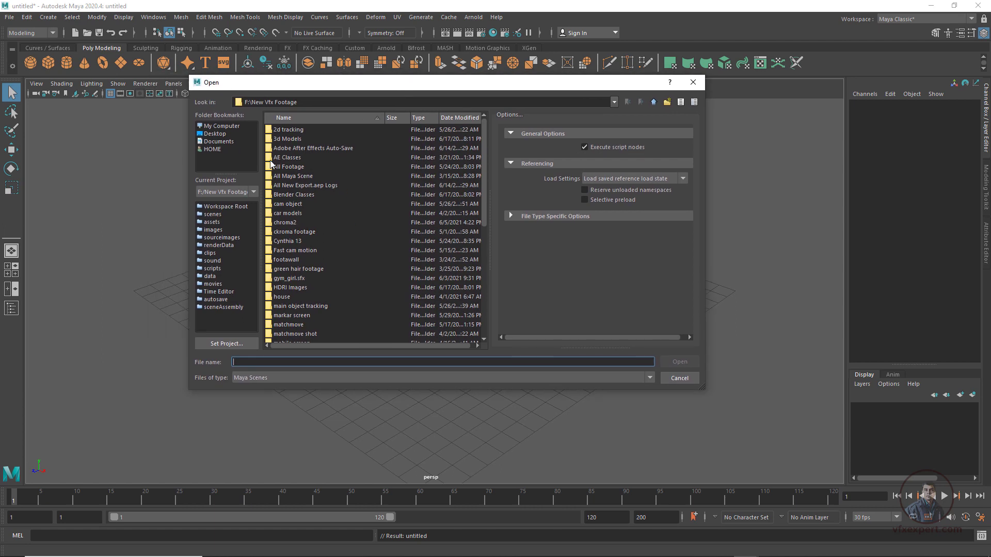
{"action": "left_click", "coordinate": [228, 127]}
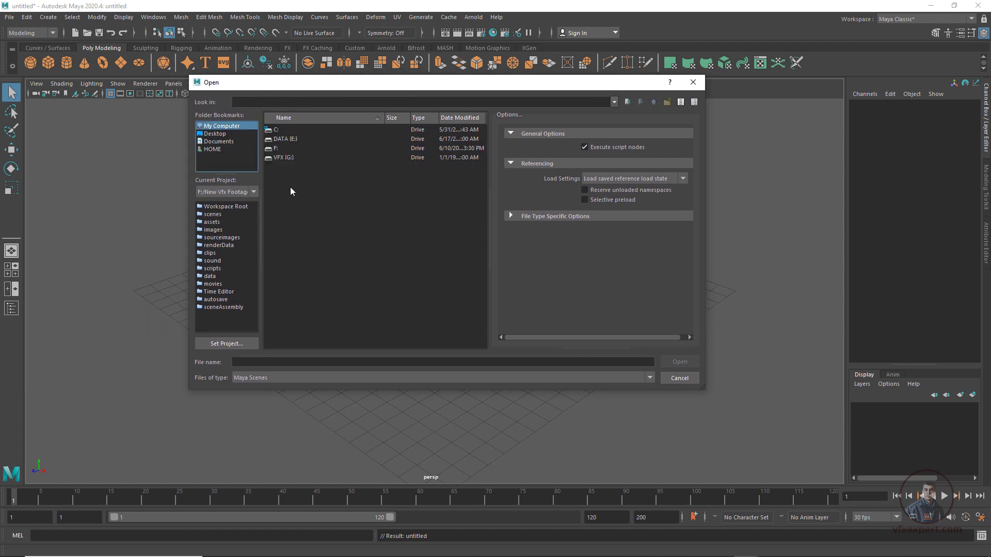
{"action": "double_click", "coordinate": [278, 149]}
{"action": "double_click", "coordinate": [310, 241]}
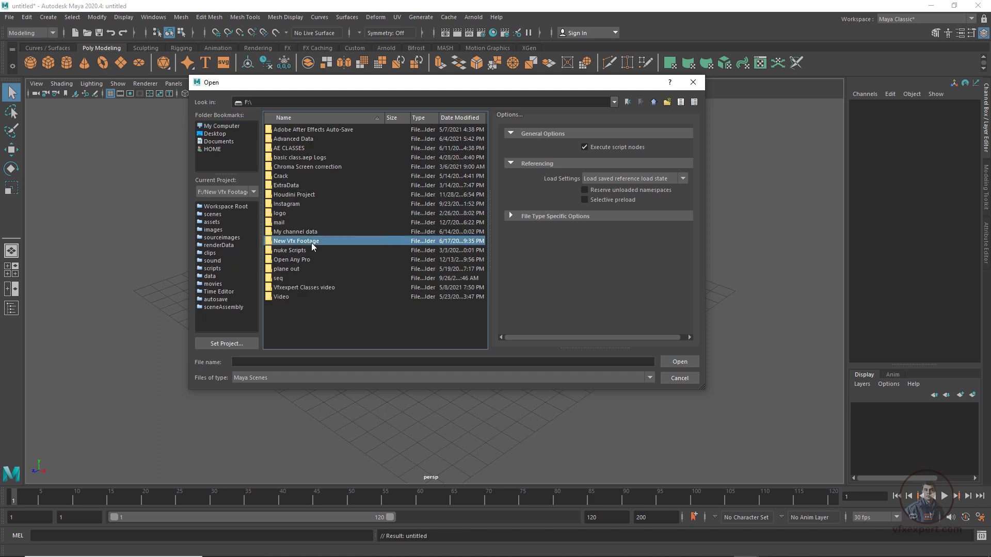
{"action": "left_click_drag", "start_coordinate": [486, 218], "coordinate": [484, 338]}
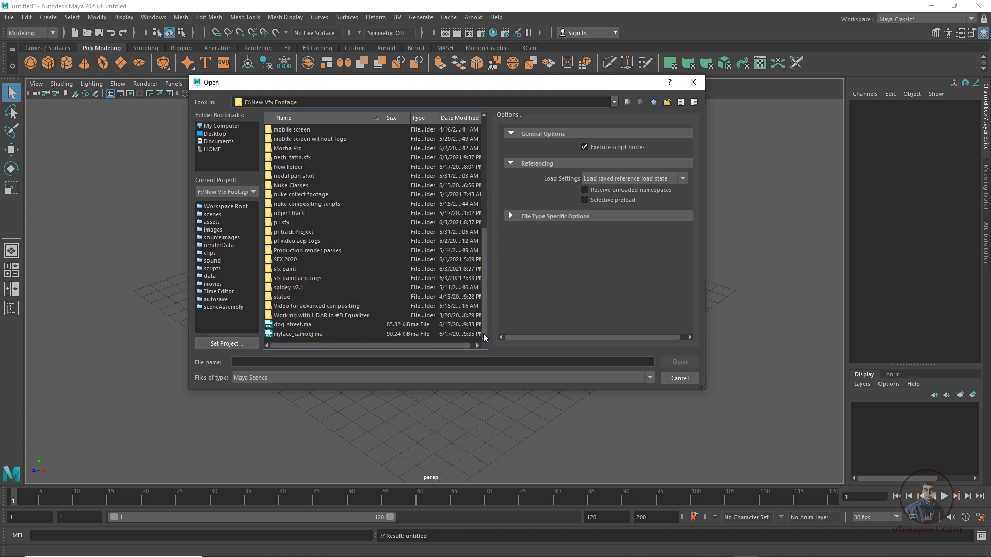
{"action": "left_click", "coordinate": [302, 326]}
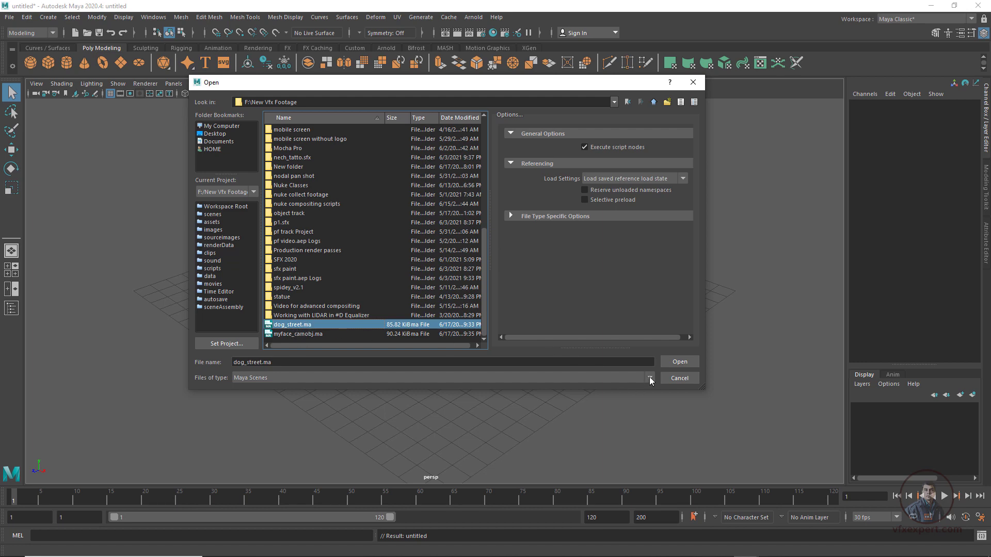
{"action": "left_click", "coordinate": [680, 362]}
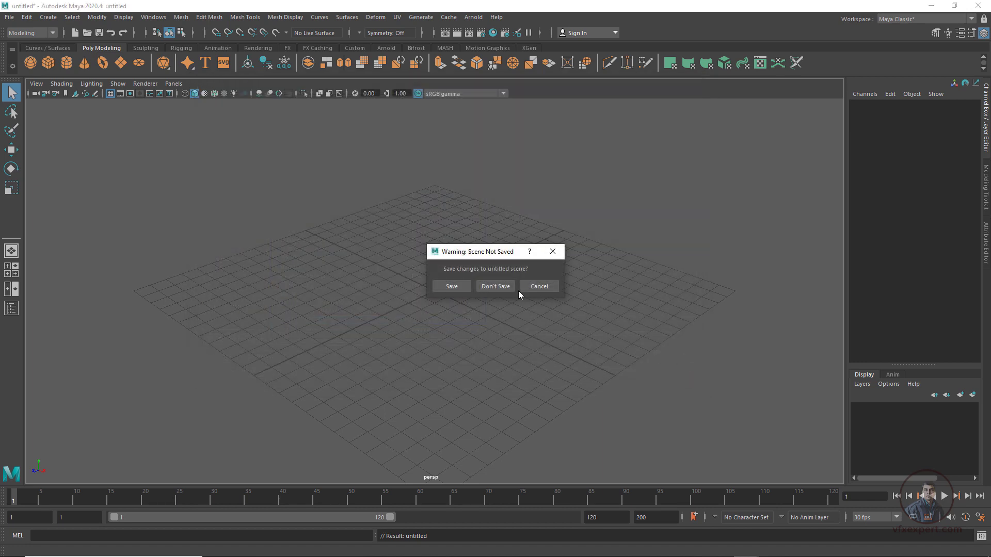
{"action": "left_click", "coordinate": [499, 285]}
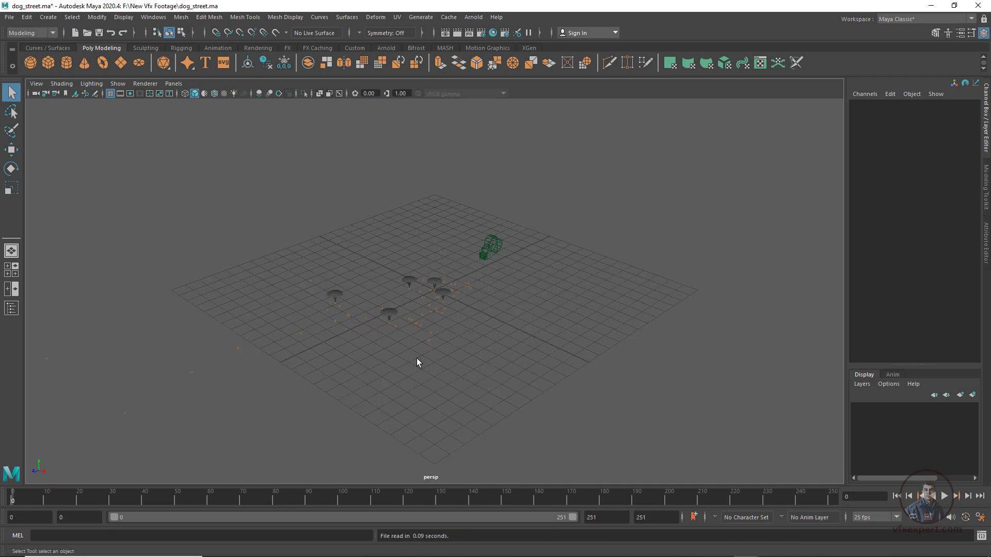
Inspect the imported camera, a thumb tack object and the tracker locators in the perspective view
{"action": "scroll", "coordinate": [409, 365], "scroll_direction": "up", "scroll_amount": 5}
{"action": "left_click", "coordinate": [598, 182]}
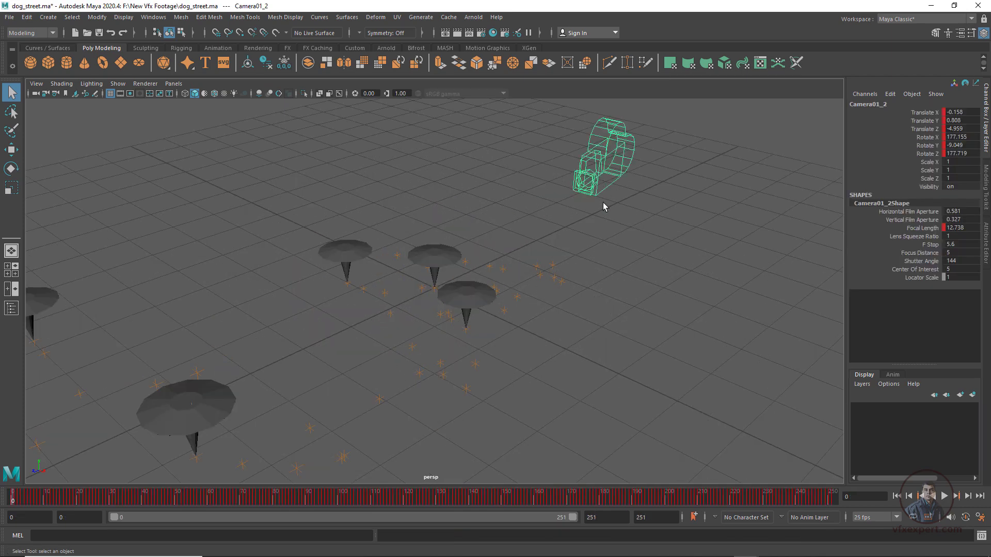
{"action": "scroll", "coordinate": [613, 255], "scroll_direction": "down", "scroll_amount": 4}
{"action": "left_click", "coordinate": [439, 275]}
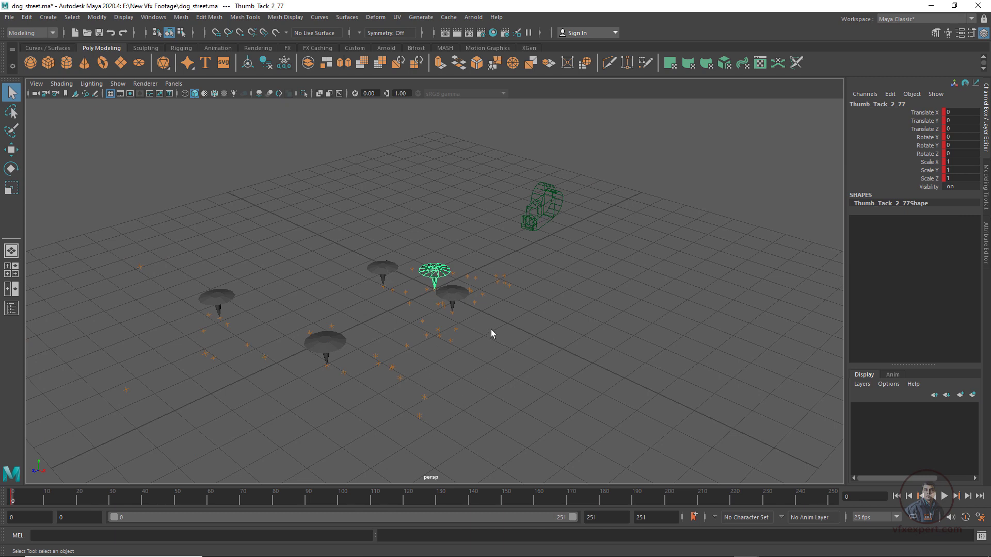
{"action": "left_click_drag", "start_coordinate": [492, 330], "coordinate": [380, 396]}
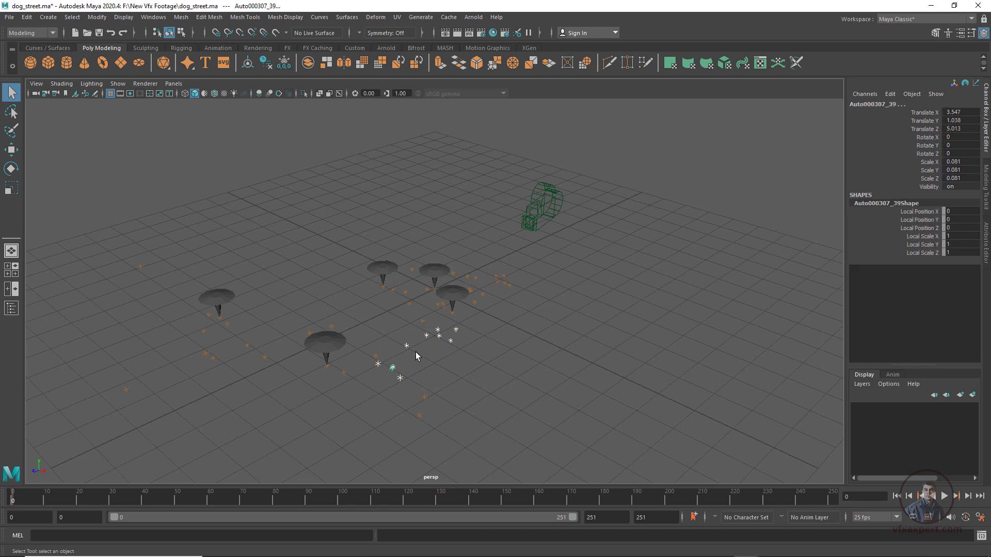
{"action": "left_click", "coordinate": [520, 369]}
Select the imported camera and play the timeline to check its animated movement
{"action": "left_click", "coordinate": [545, 212]}
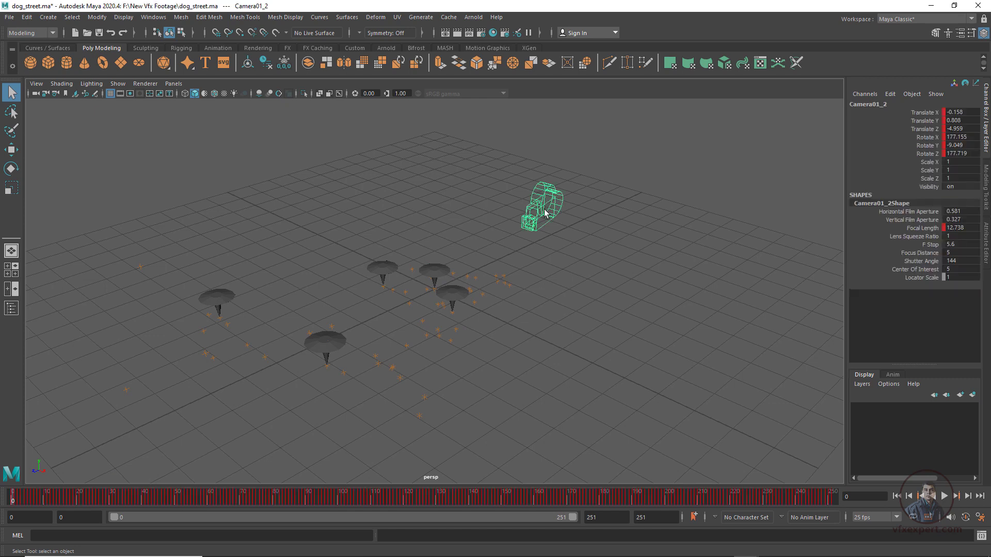
{"action": "key", "text": "alt+v"}
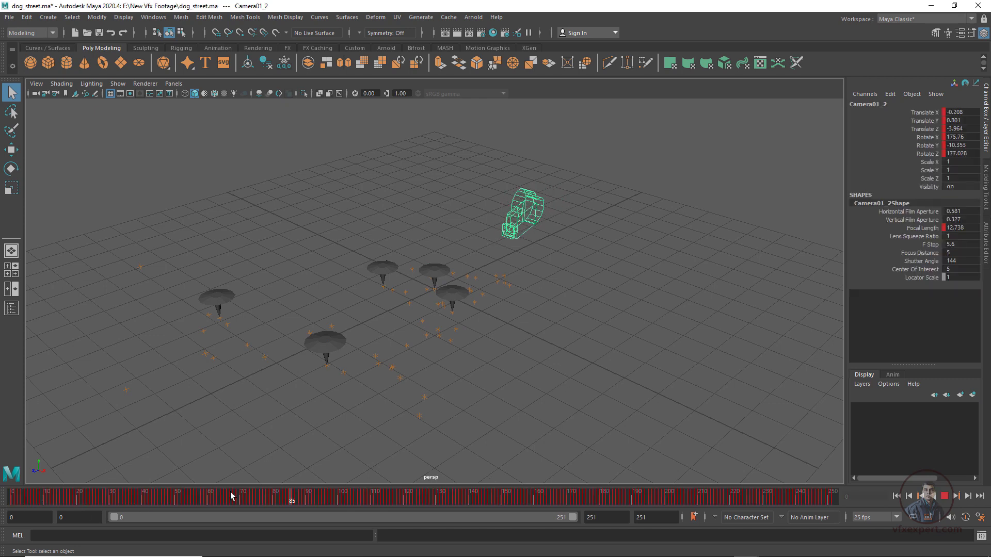
{"action": "key", "text": "alt+v"}
Look through Camera01_2 in the viewport, play the tracked shot and return to frame 0
{"action": "left_click", "coordinate": [222, 149]}
{"action": "left_click", "coordinate": [173, 84]}
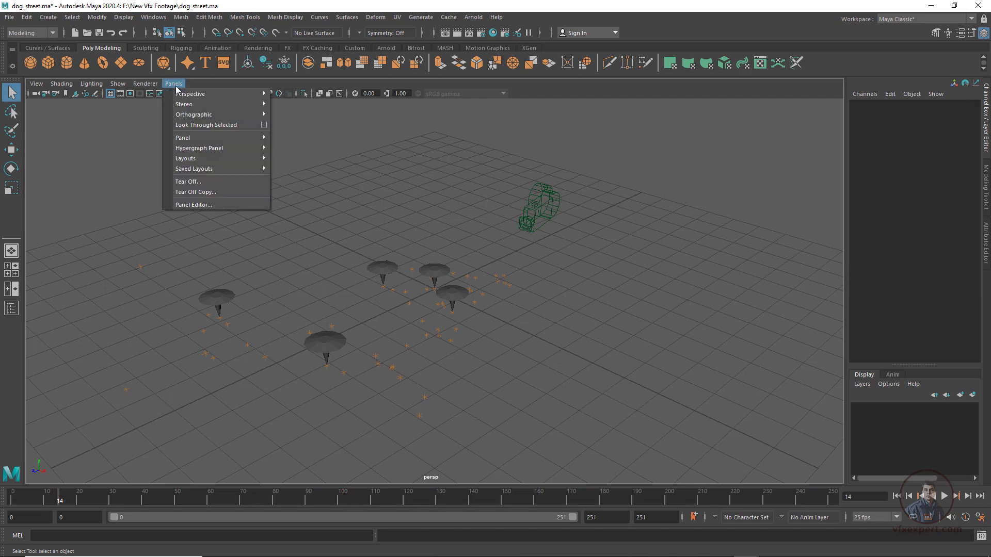
{"action": "mouse_move", "coordinate": [206, 95]}
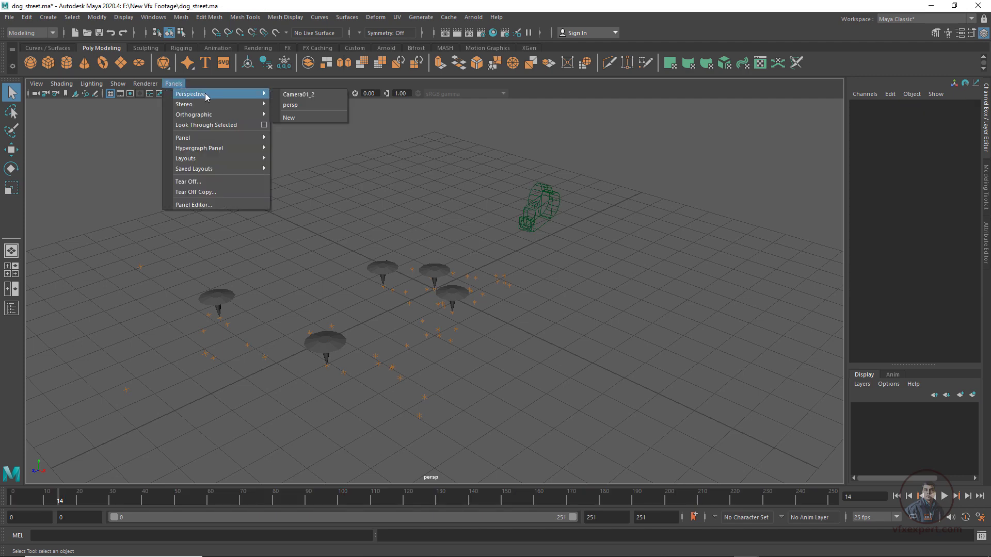
{"action": "left_click", "coordinate": [309, 95]}
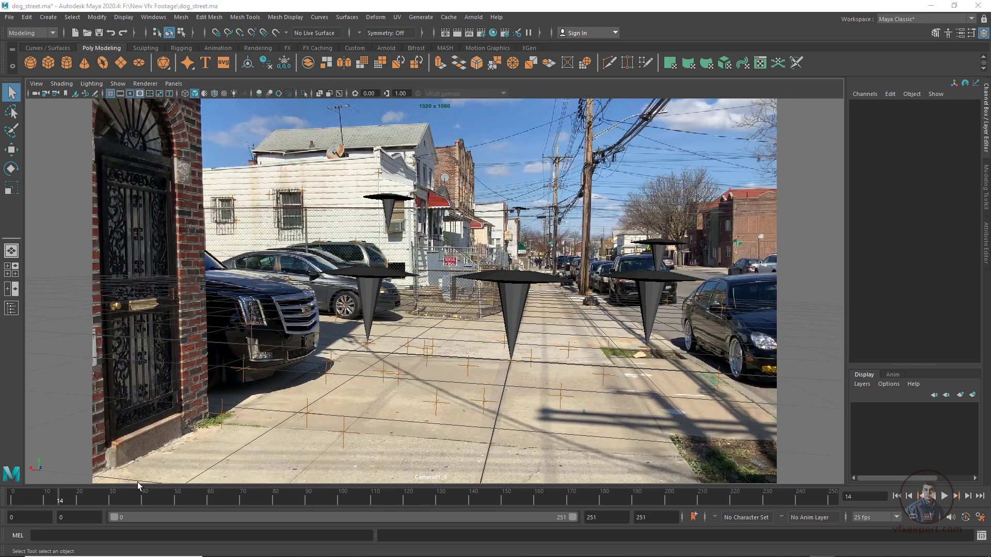
{"action": "key", "text": "alt+v"}
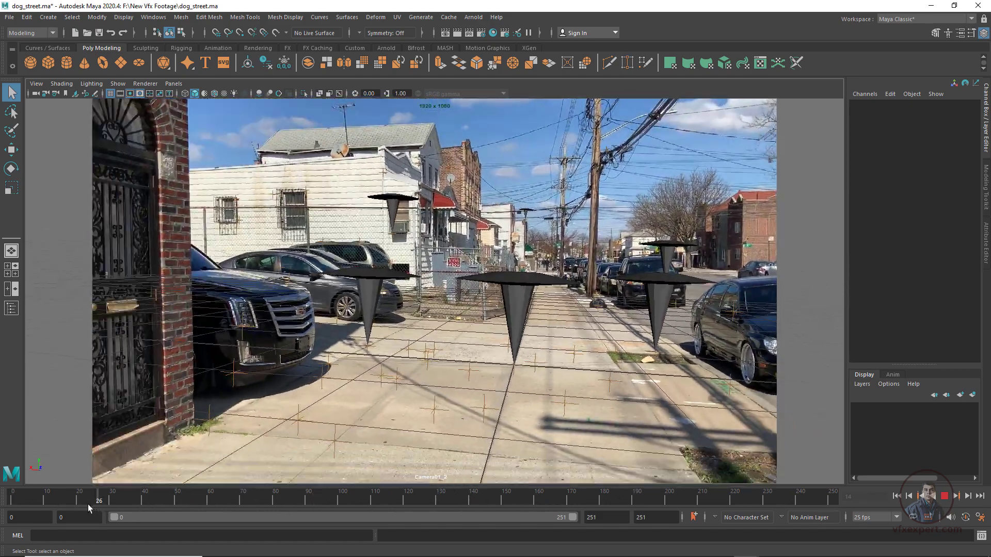
{"action": "left_click_drag", "start_coordinate": [88, 504], "coordinate": [1, 499]}
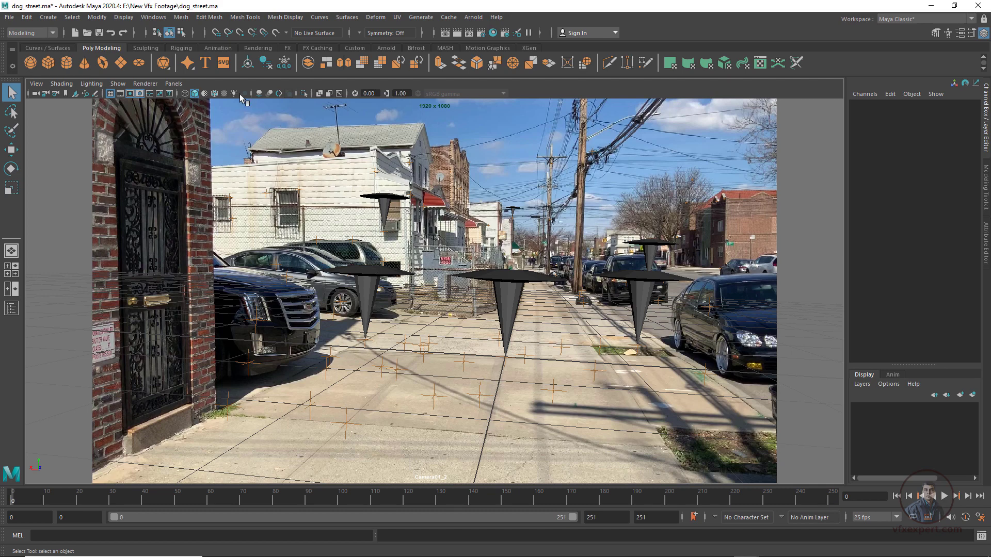
Open the Outliner beside the camera view and expand the pf_data group
{"action": "left_click", "coordinate": [155, 18]}
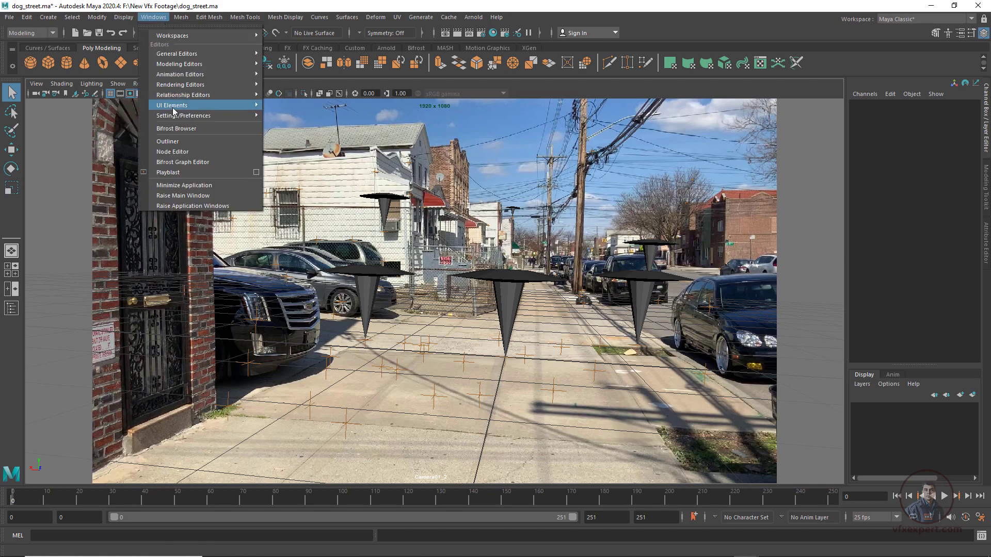
{"action": "left_click", "coordinate": [176, 141]}
{"action": "left_click_drag", "start_coordinate": [733, 152], "coordinate": [191, 125]}
{"action": "left_click", "coordinate": [155, 163]}
{"action": "left_click", "coordinate": [153, 163]}
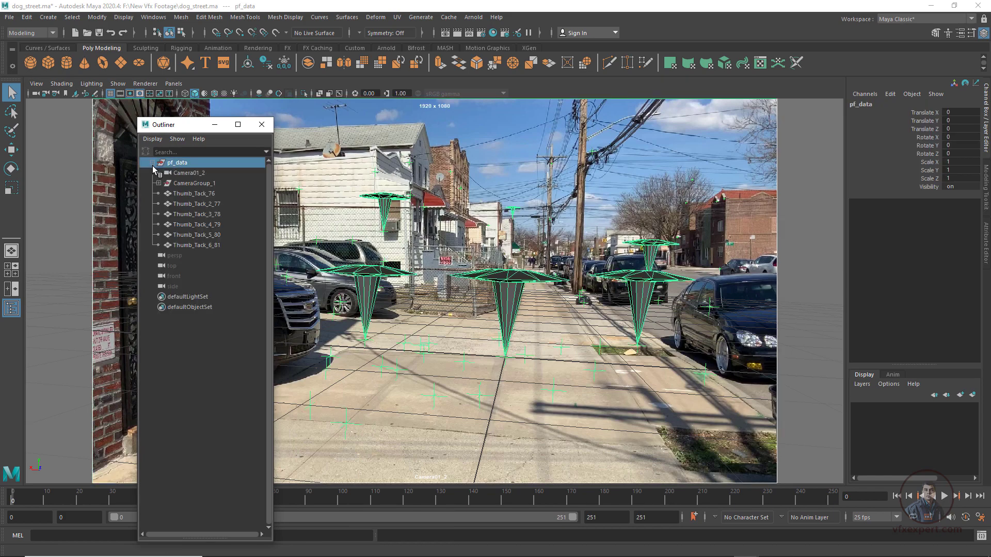
Examine Camera01_2, the tracker locators inside CameraGroup_1 and the thumb tack objects in the Outliner
{"action": "left_click", "coordinate": [191, 174]}
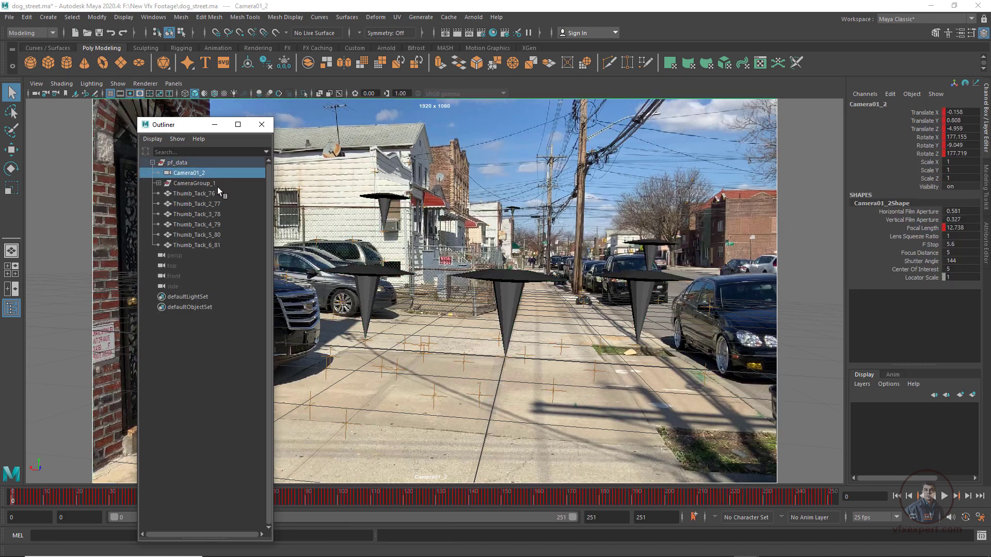
{"action": "left_click", "coordinate": [191, 184]}
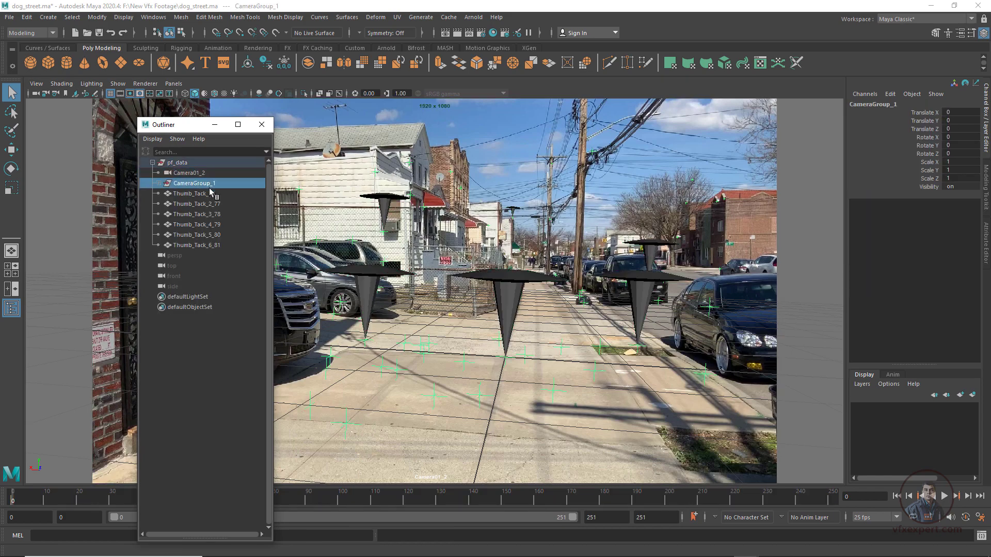
{"action": "left_click_drag", "start_coordinate": [176, 192], "coordinate": [215, 321]}
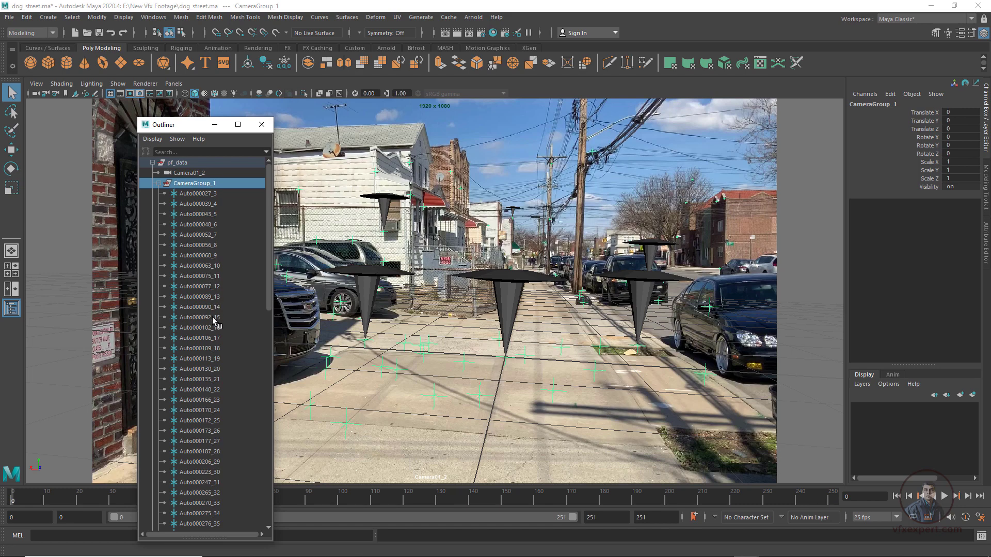
{"action": "left_click", "coordinate": [209, 358]}
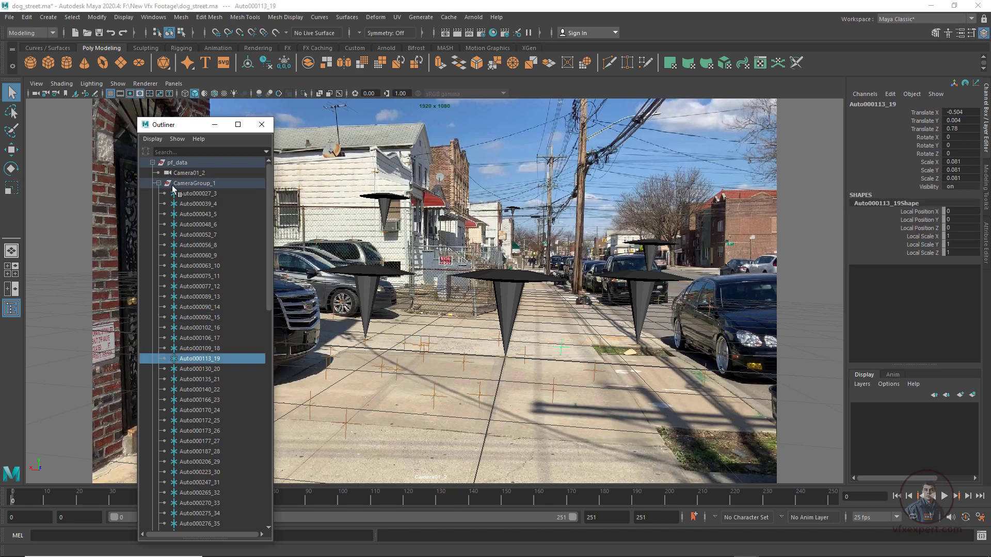
{"action": "left_click", "coordinate": [159, 183]}
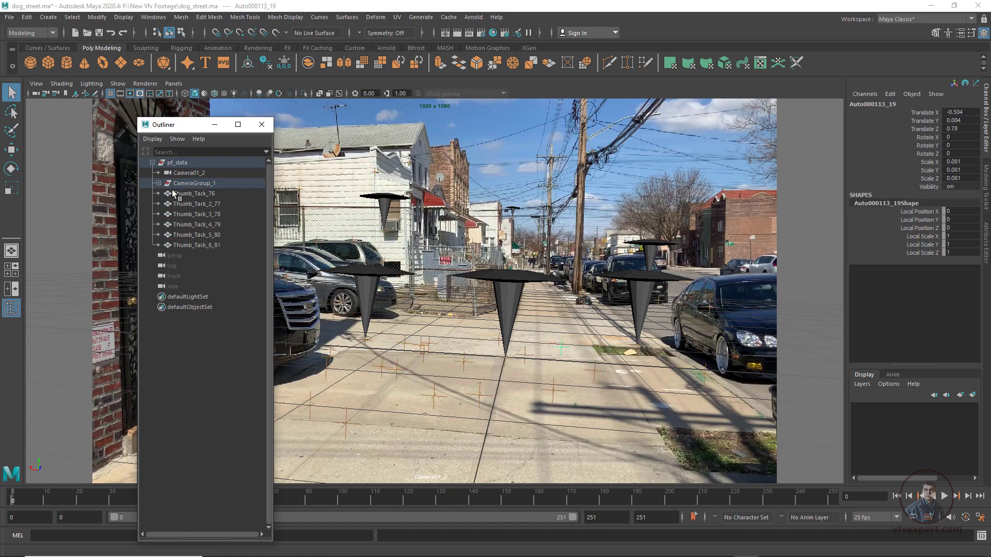
{"action": "left_click", "coordinate": [199, 196]}
{"action": "left_click", "coordinate": [212, 246]}
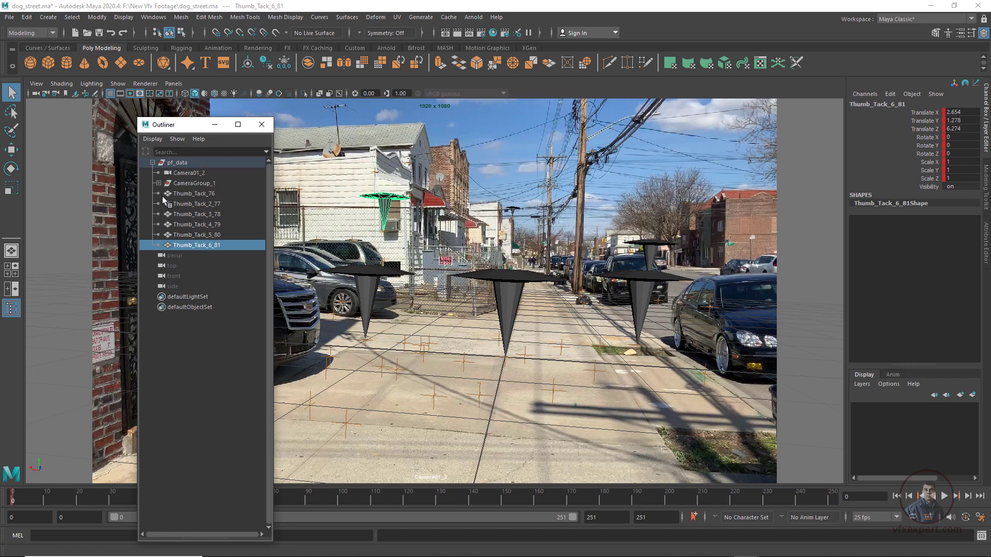
Add the six Thumb_Tack objects to a new display layer named proxy_objects
{"action": "left_click", "coordinate": [185, 195]}
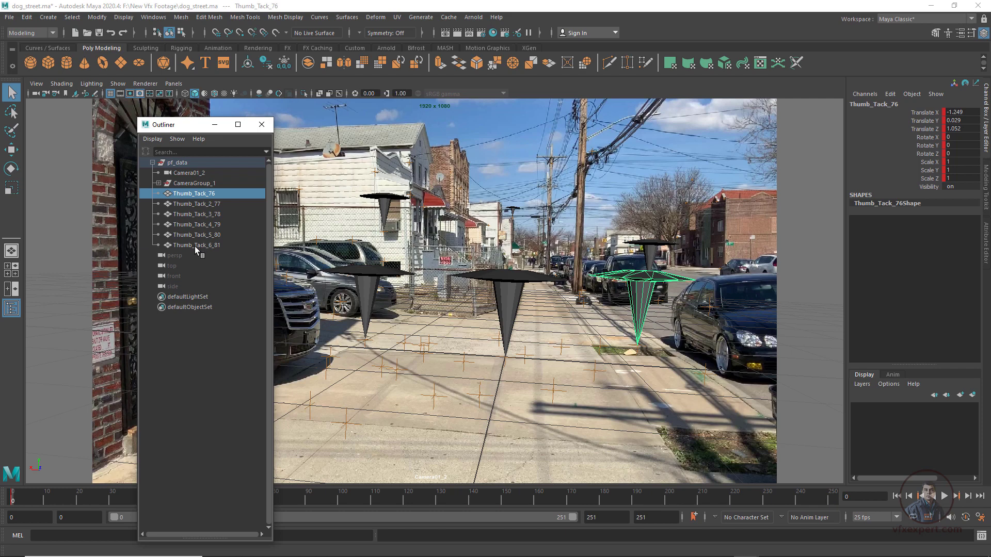
{"action": "left_click", "coordinate": [196, 247], "text": "shift"}
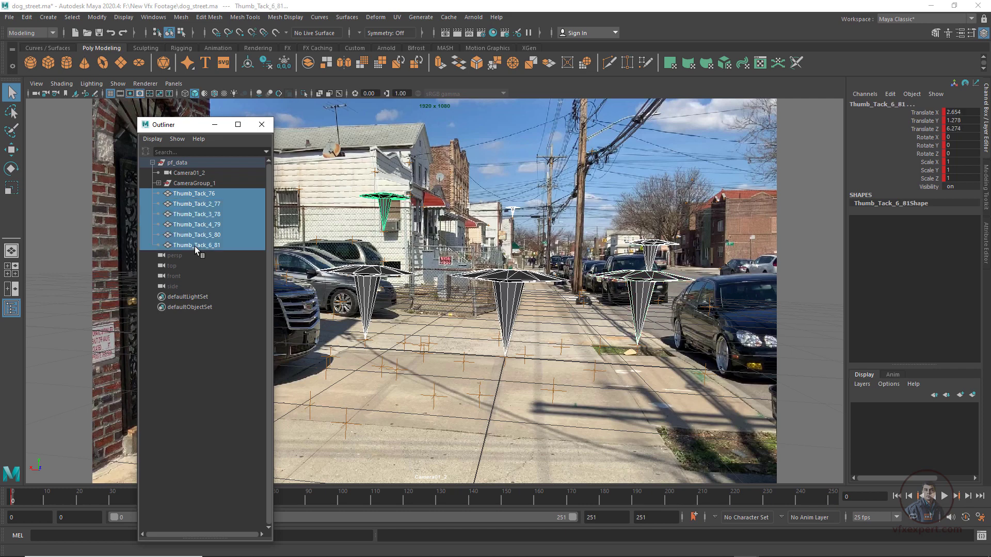
{"action": "left_click", "coordinate": [972, 395]}
{"action": "double_click", "coordinate": [903, 408]}
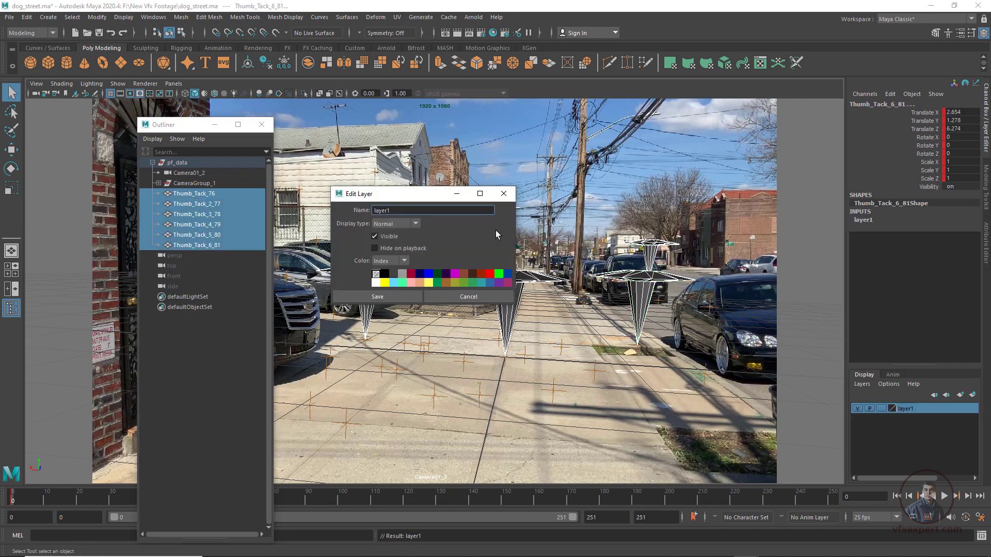
{"action": "type", "text": "proxy_objects"}
{"action": "left_click", "coordinate": [376, 298]}
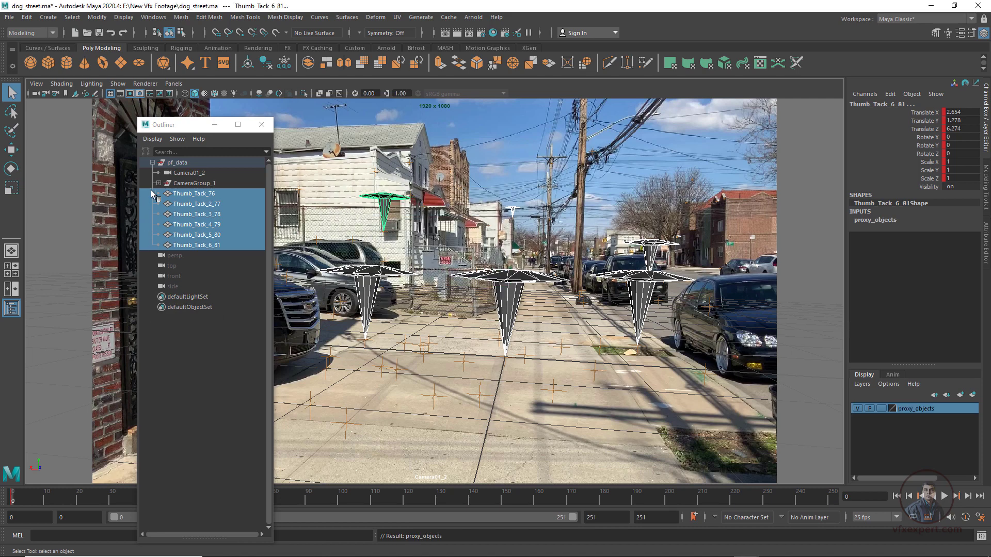
Add CameraGroup_1 to a new yellow display layer named locators, and hide the proxy_objects layer
{"action": "left_click", "coordinate": [195, 185]}
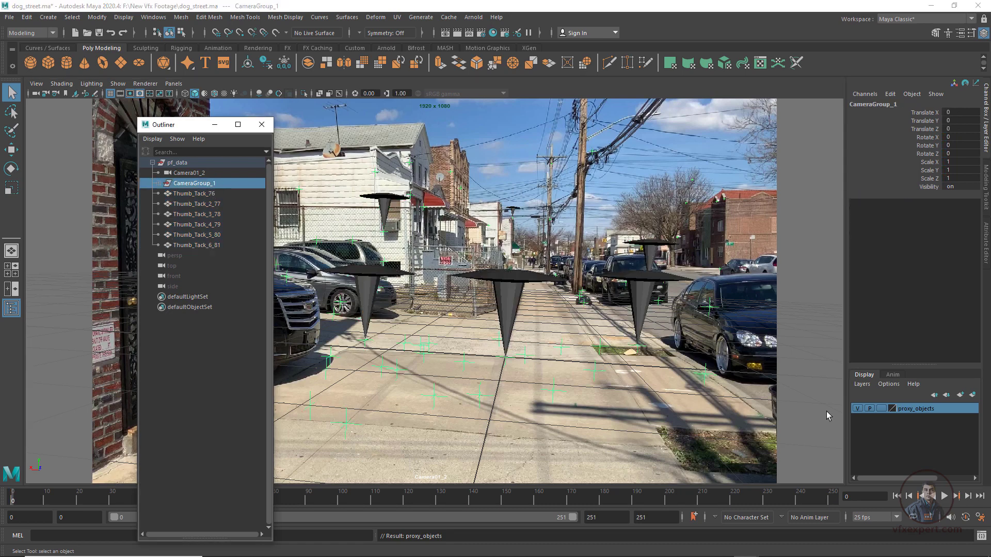
{"action": "left_click", "coordinate": [972, 396]}
{"action": "double_click", "coordinate": [903, 409]}
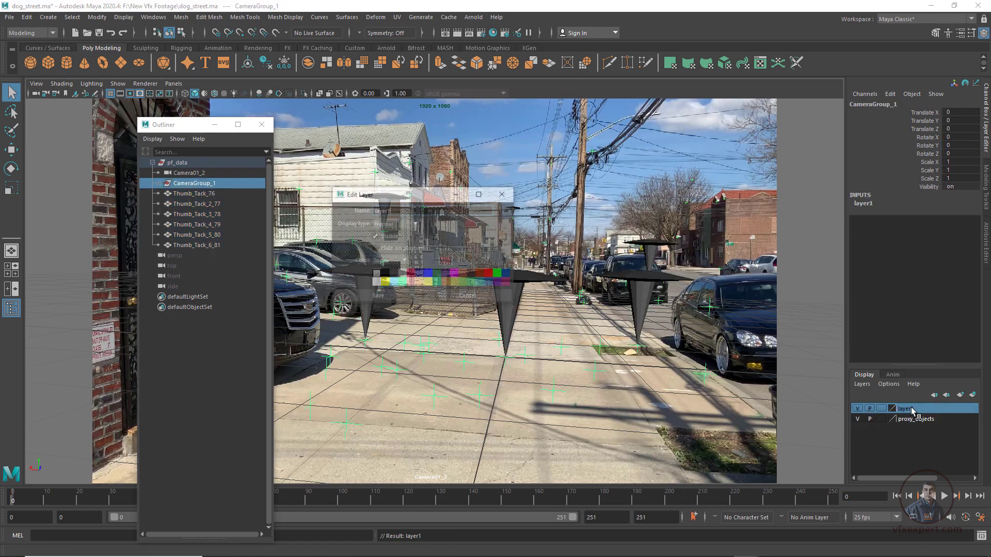
{"action": "double_click", "coordinate": [401, 211]}
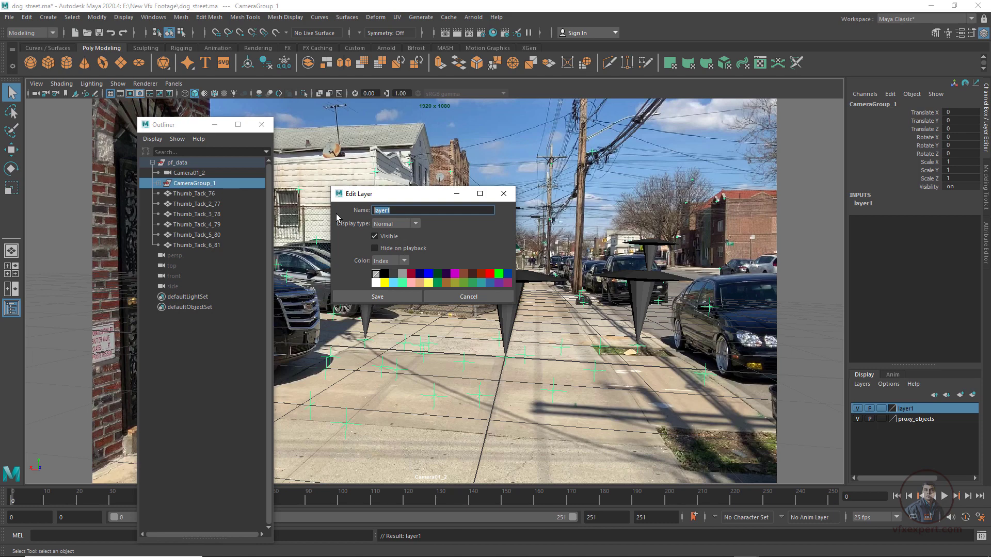
{"action": "type", "text": "locators"}
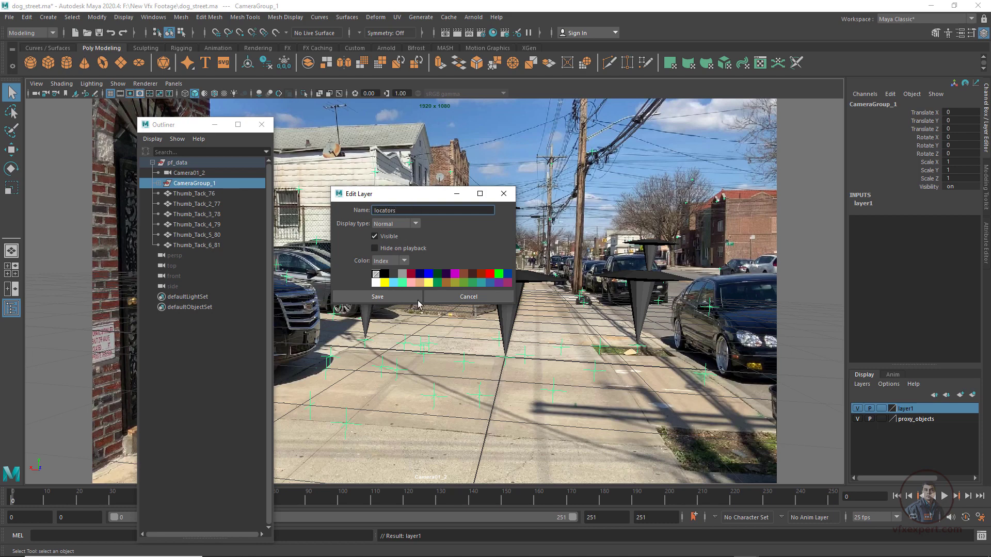
{"action": "left_click", "coordinate": [385, 284]}
{"action": "left_click", "coordinate": [401, 295]}
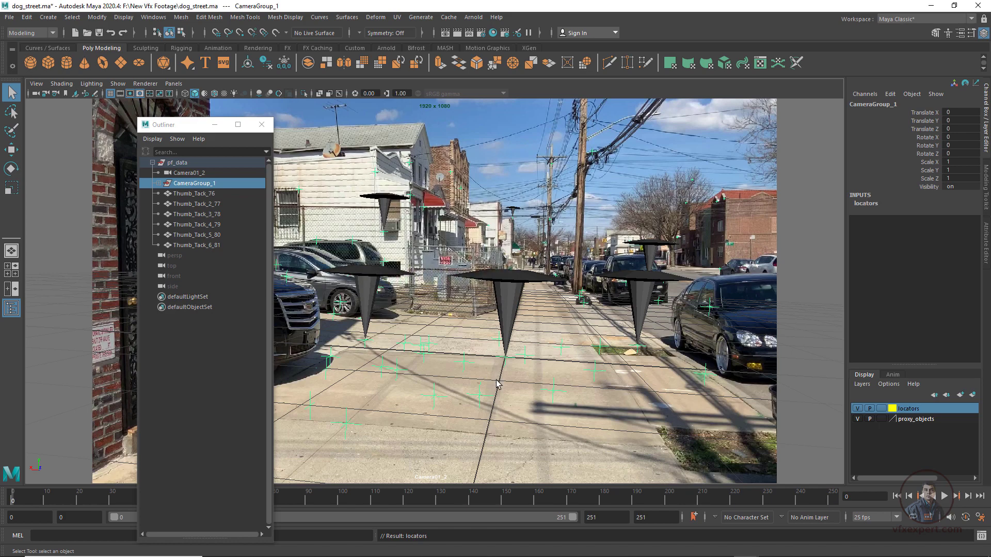
{"action": "left_click", "coordinate": [523, 379]}
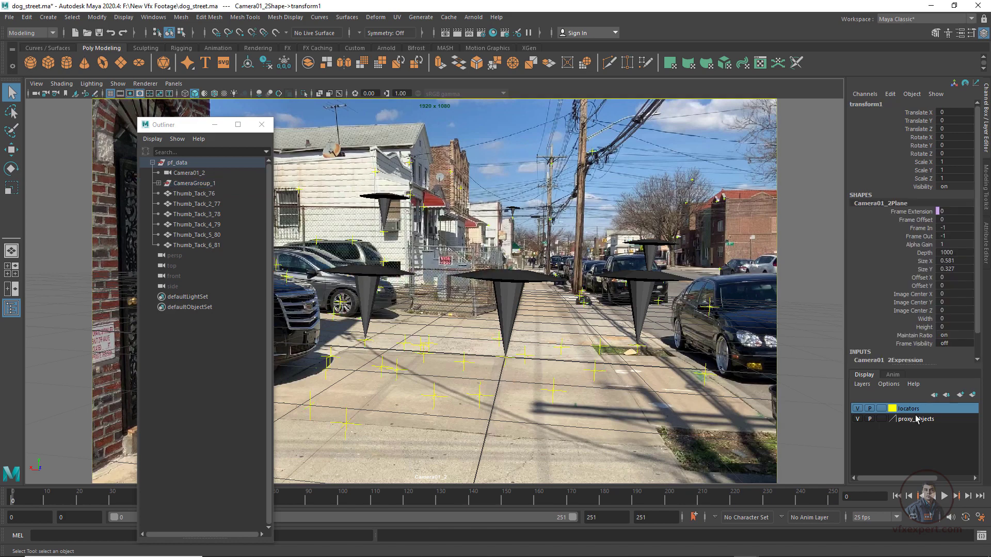
{"action": "left_click", "coordinate": [858, 419]}
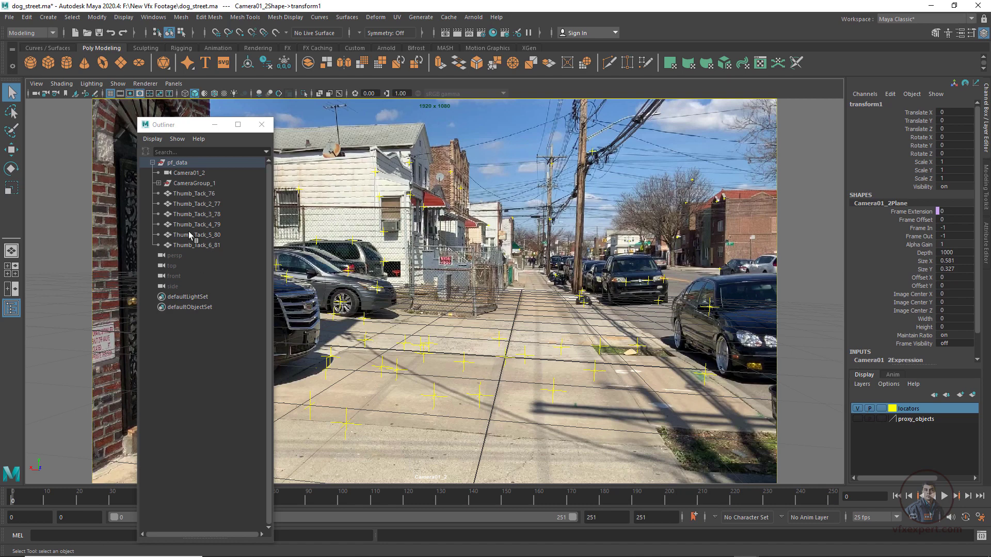
Select all tracker locators inside CameraGroup_1, from Auto000027_3 to Tracker0003_75, and set their Scale X, Y and Z to 0.05
{"action": "left_click", "coordinate": [158, 183]}
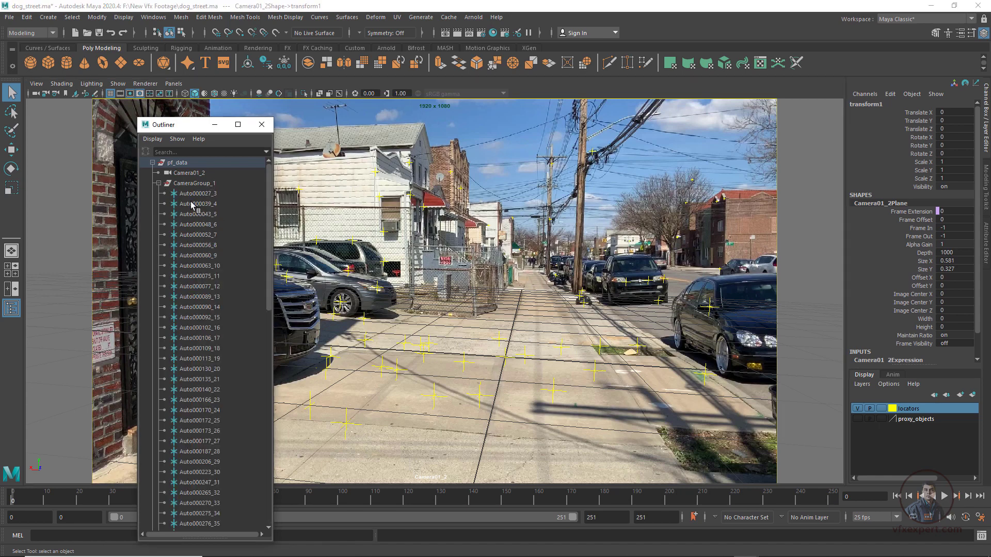
{"action": "left_click", "coordinate": [205, 194]}
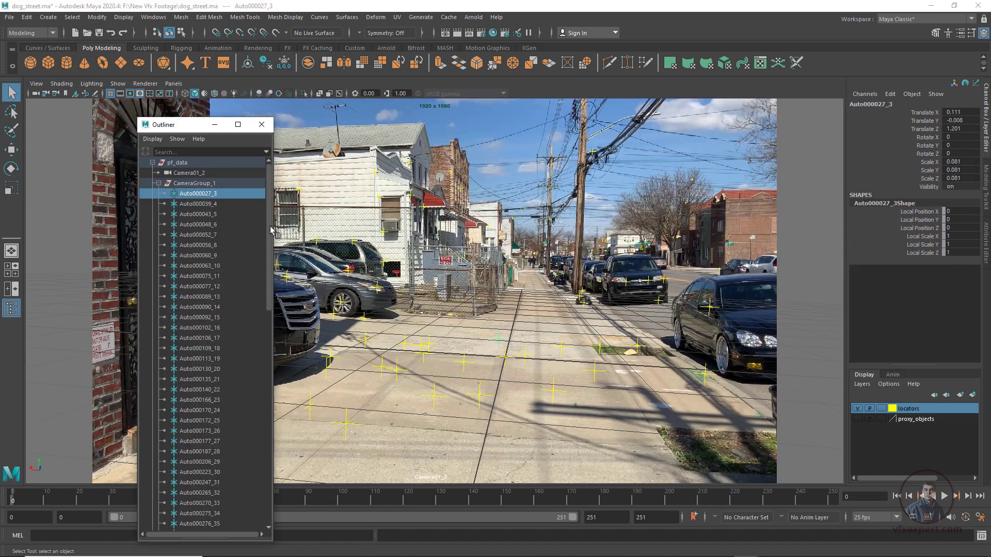
{"action": "left_click_drag", "start_coordinate": [269, 227], "coordinate": [273, 445]}
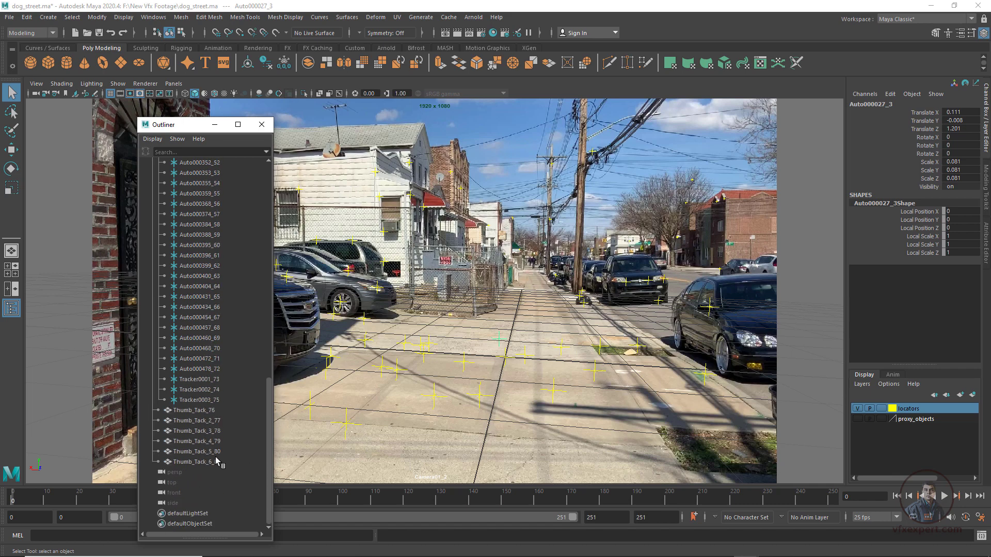
{"action": "left_click", "coordinate": [202, 400], "text": "shift"}
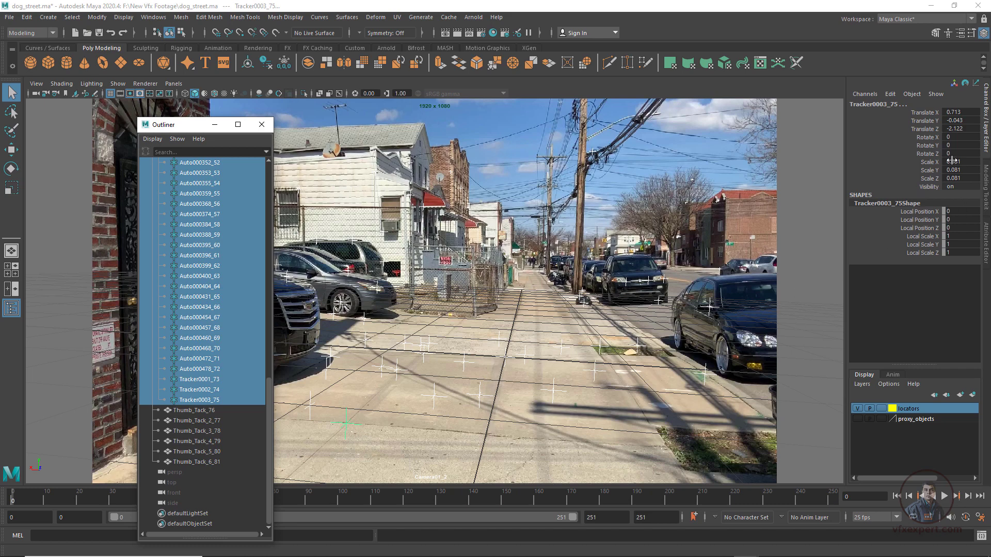
{"action": "left_click_drag", "start_coordinate": [952, 161], "coordinate": [965, 177]}
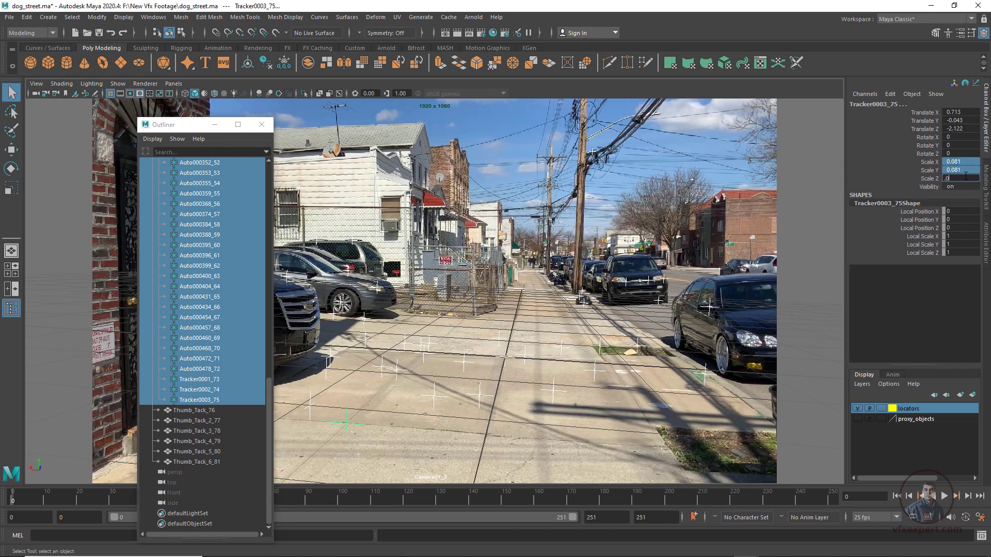
{"action": "left_click", "coordinate": [601, 405]}
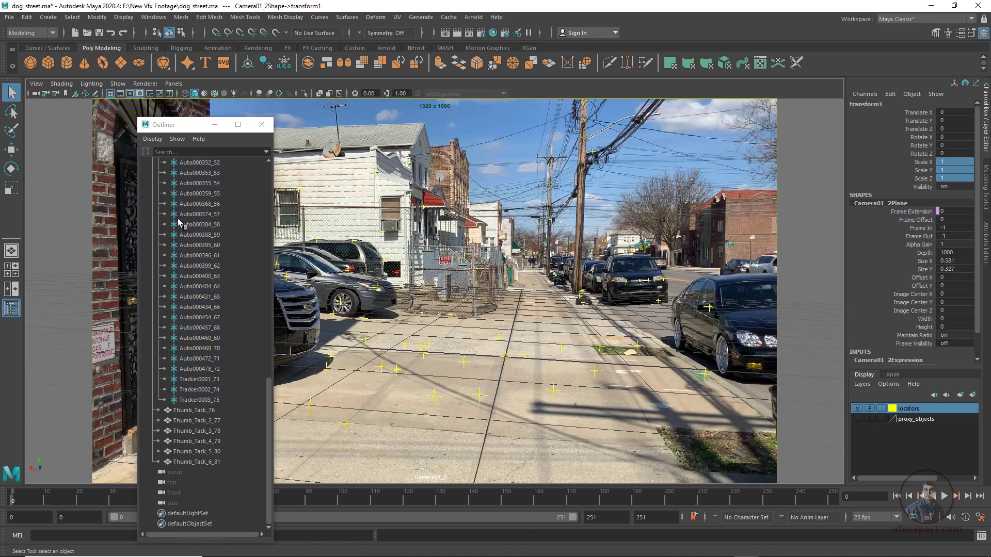
Collapse CameraGroup_1 and pf_data in the Outliner and move its window higher
{"action": "scroll", "coordinate": [183, 224], "scroll_direction": "up", "scroll_amount": 15}
{"action": "left_click", "coordinate": [159, 182]}
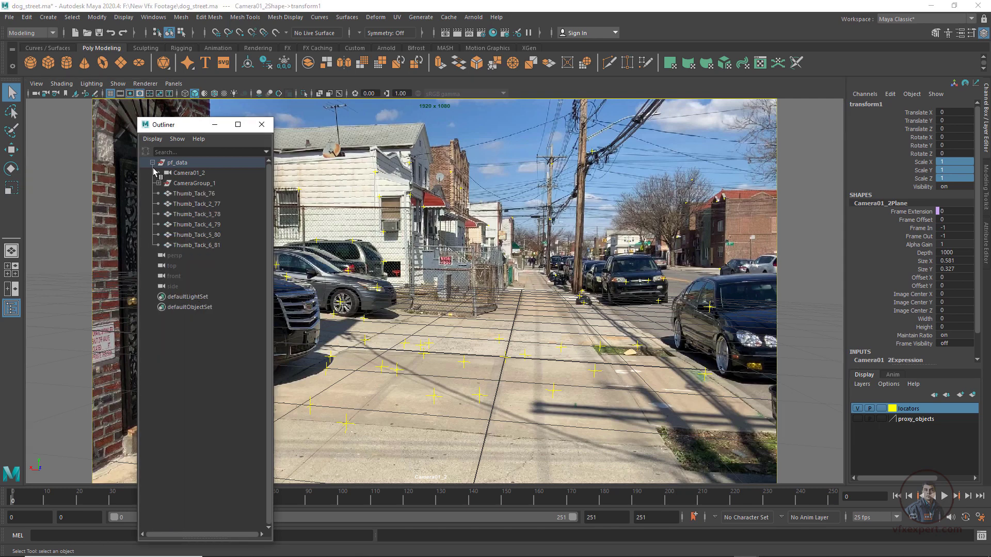
{"action": "left_click", "coordinate": [152, 162]}
{"action": "left_click_drag", "start_coordinate": [194, 130], "coordinate": [183, 73]}
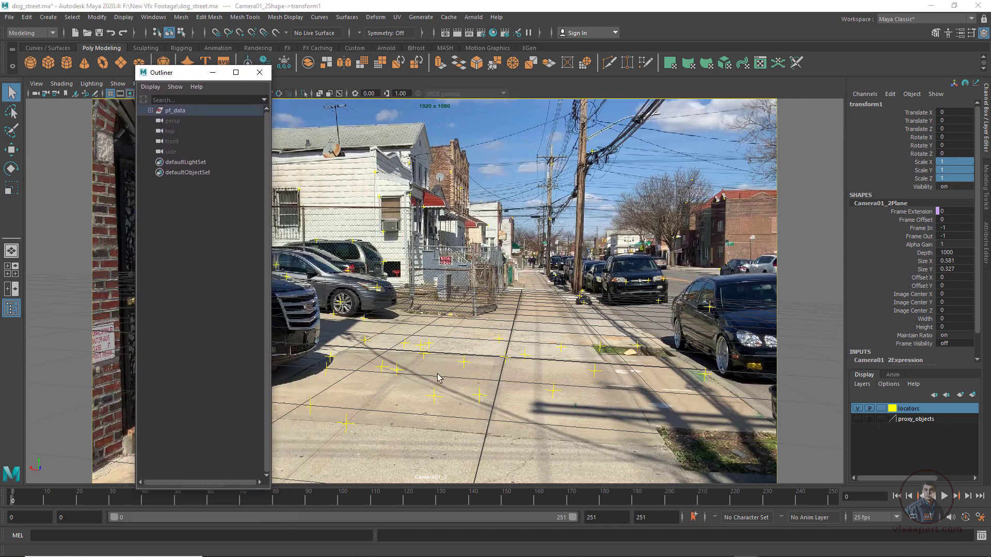
Scrub the tracked shot to frames 106 and 162, checking the Tracker0001_73 and Tracker0002_74 locators against the sidewalk
{"action": "left_click_drag", "start_coordinate": [91, 500], "coordinate": [2, 502]}
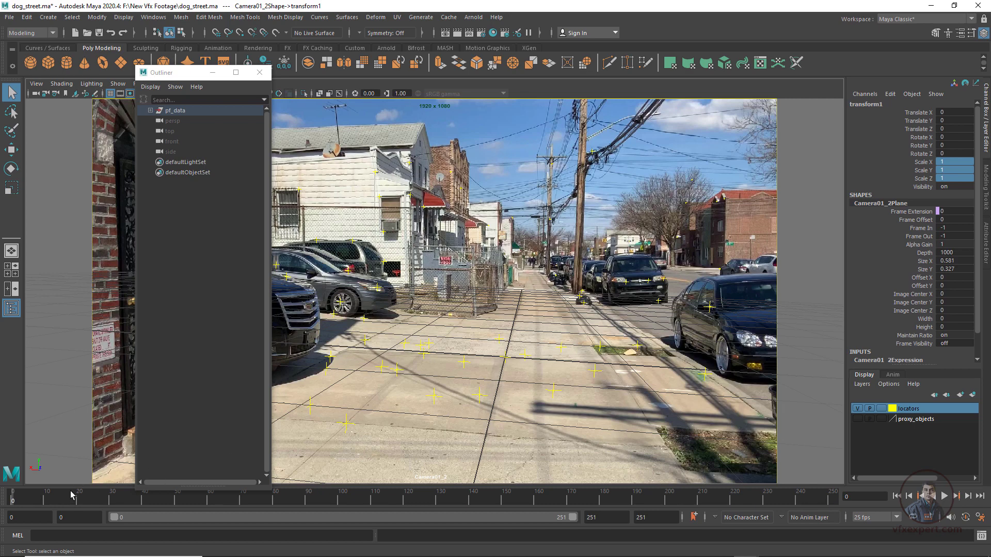
{"action": "left_click_drag", "start_coordinate": [70, 493], "coordinate": [347, 513]}
{"action": "key", "text": "Escape"}
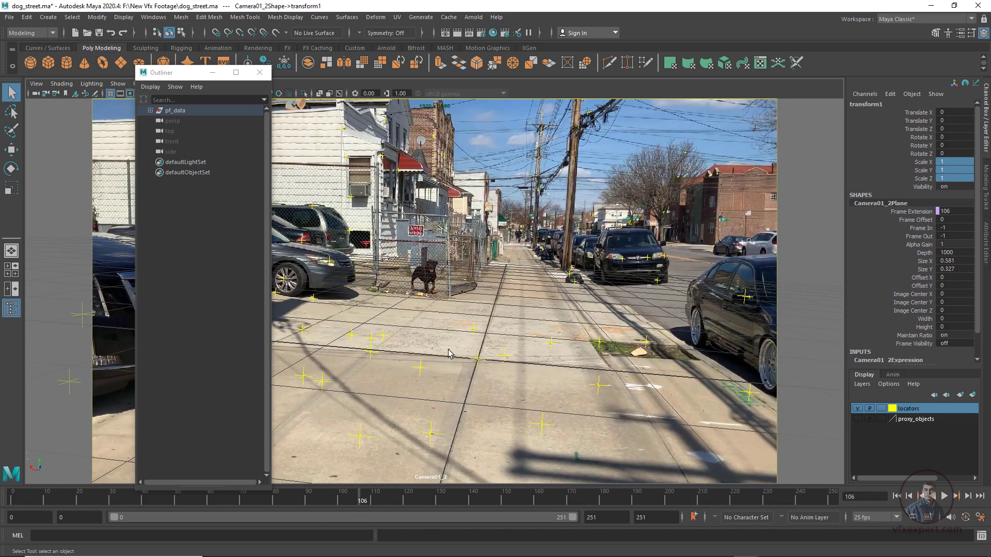
{"action": "left_click", "coordinate": [372, 352]}
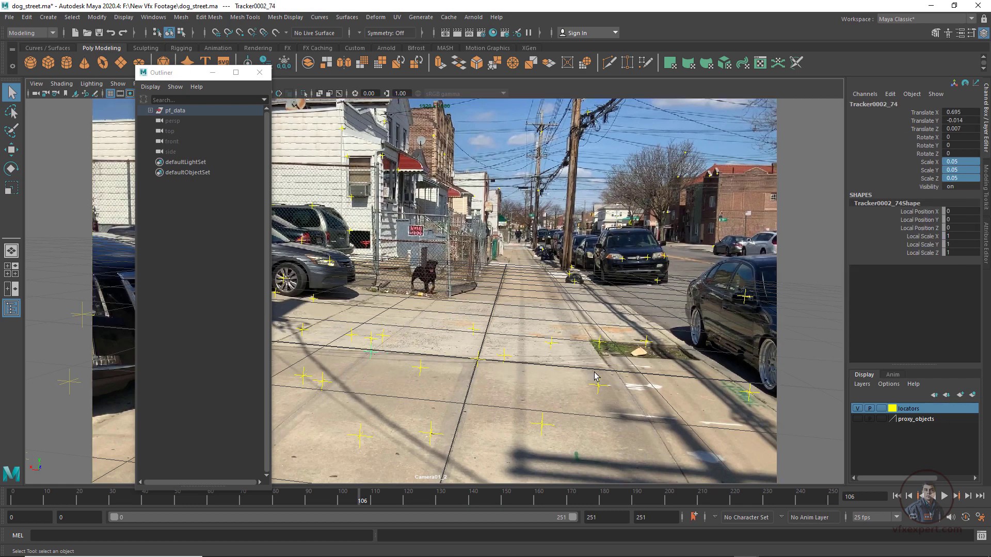
{"action": "left_click", "coordinate": [513, 359]}
{"action": "left_click_drag", "start_coordinate": [363, 500], "coordinate": [542, 501]}
{"action": "left_click", "coordinate": [472, 384]}
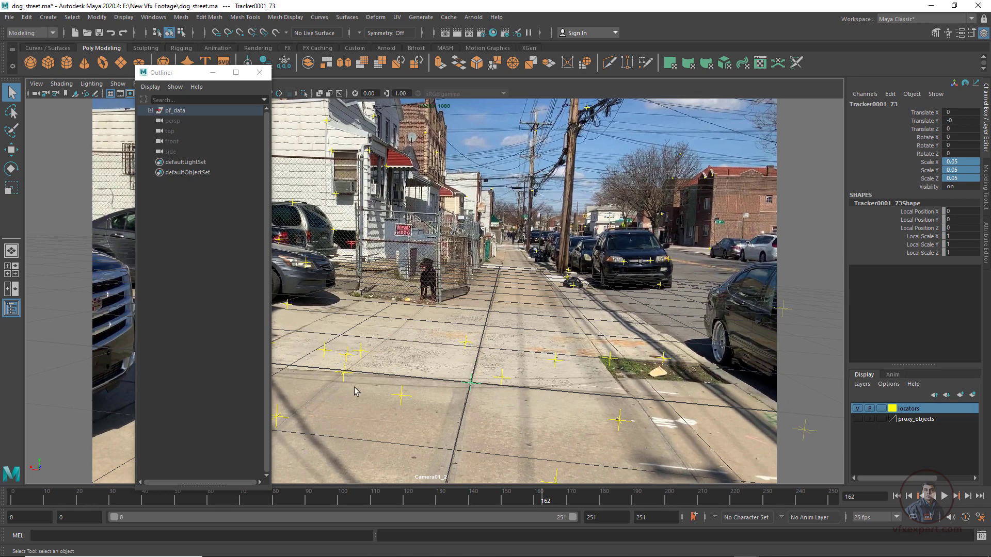
{"action": "left_click", "coordinate": [345, 374]}
Move the Outliner aside and switch the viewport to the persp camera for a close view of the locators
{"action": "left_click_drag", "start_coordinate": [211, 72], "coordinate": [163, 137]}
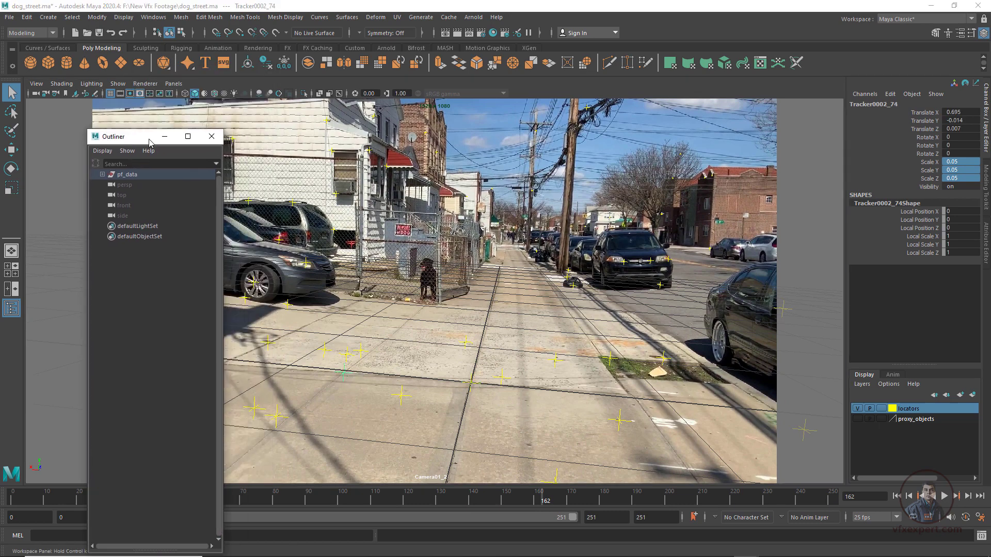
{"action": "left_click", "coordinate": [174, 83]}
{"action": "mouse_move", "coordinate": [207, 93]}
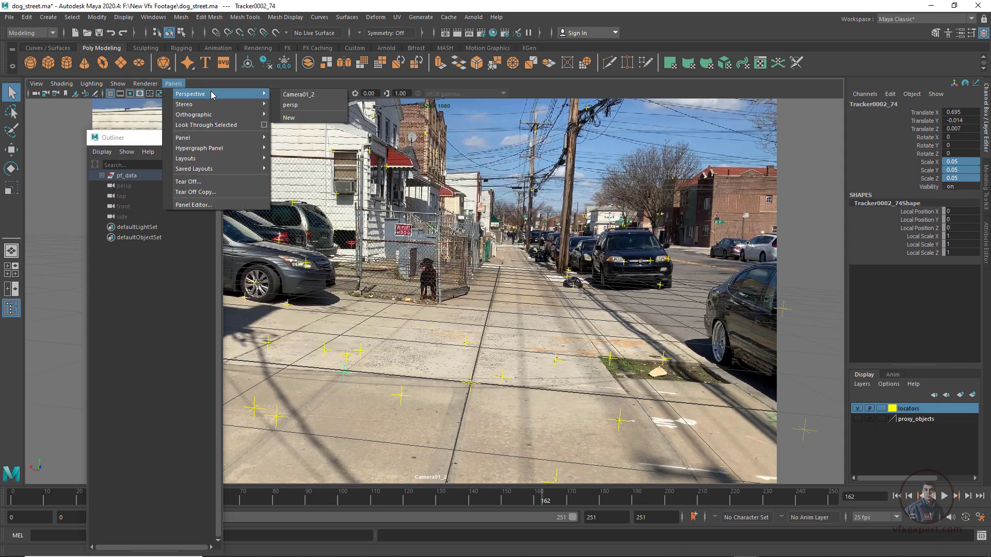
{"action": "left_click", "coordinate": [305, 111]}
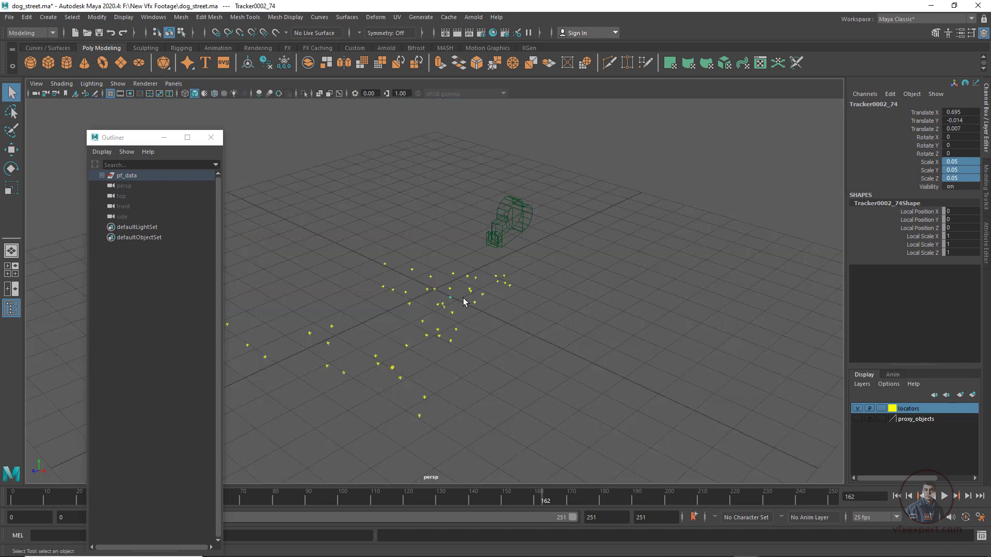
{"action": "scroll", "coordinate": [441, 312], "scroll_direction": "up", "scroll_amount": 8}
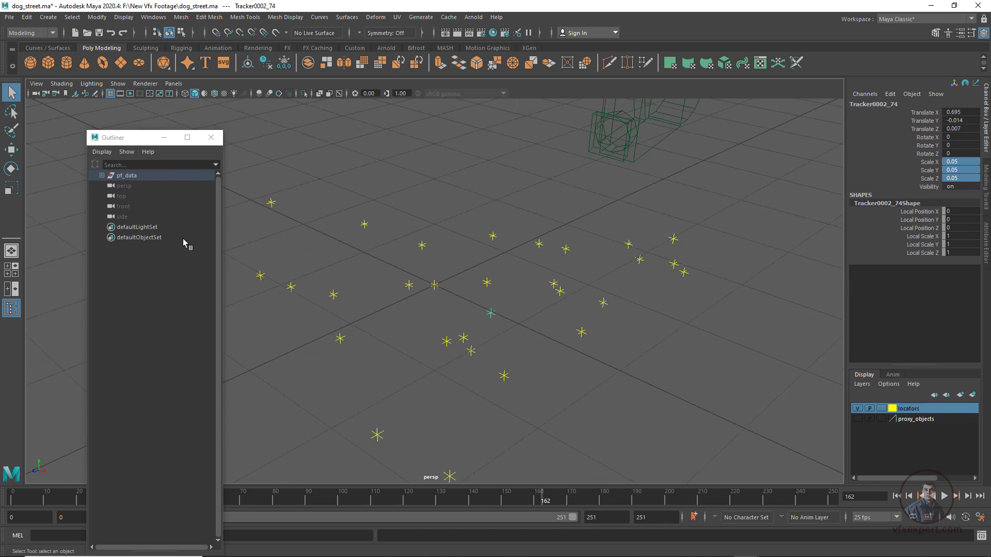
Select the pf_data group, activate the Move tool and pick the Auto000396_61 locator
{"action": "left_click", "coordinate": [130, 177]}
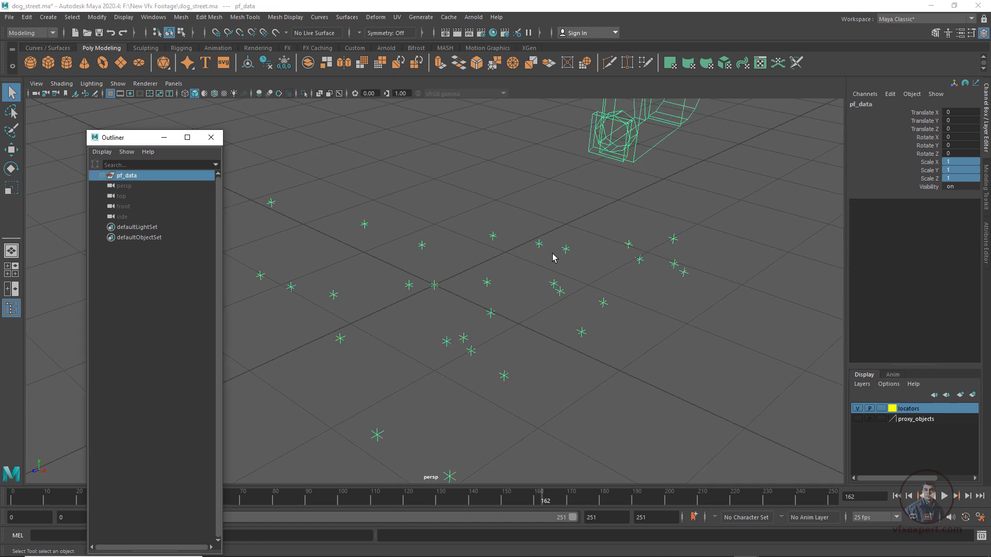
{"action": "key", "text": "w"}
{"action": "left_click", "coordinate": [521, 298]}
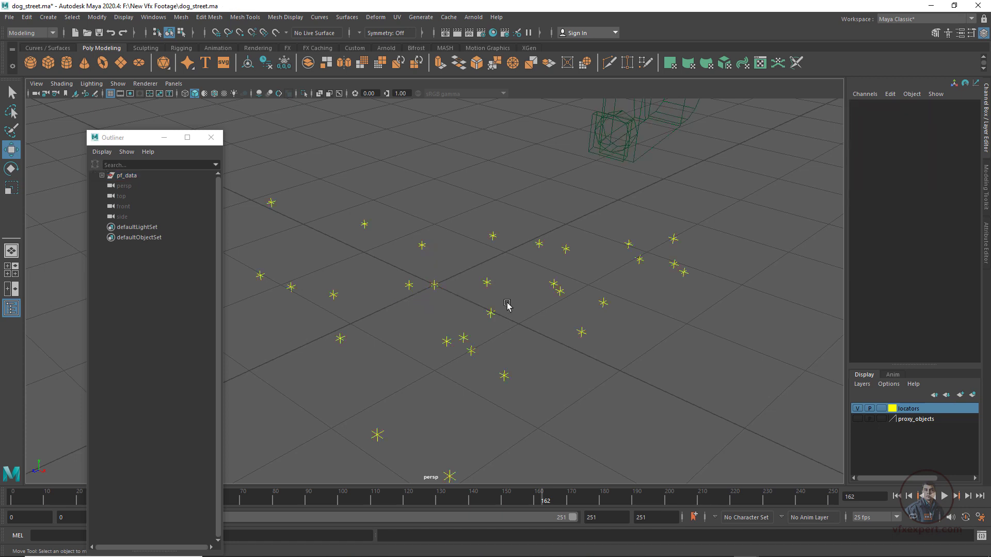
{"action": "left_click", "coordinate": [486, 284]}
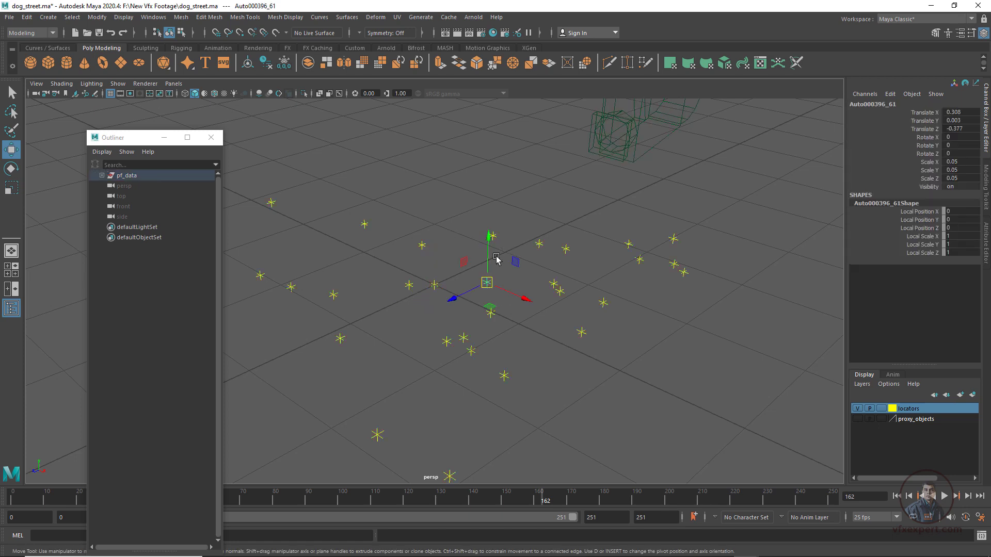
Look through Camera01_2 to select the Tracker0002_74 locator, and return to the persp view
{"action": "left_click", "coordinate": [174, 83]}
{"action": "mouse_move", "coordinate": [215, 96]}
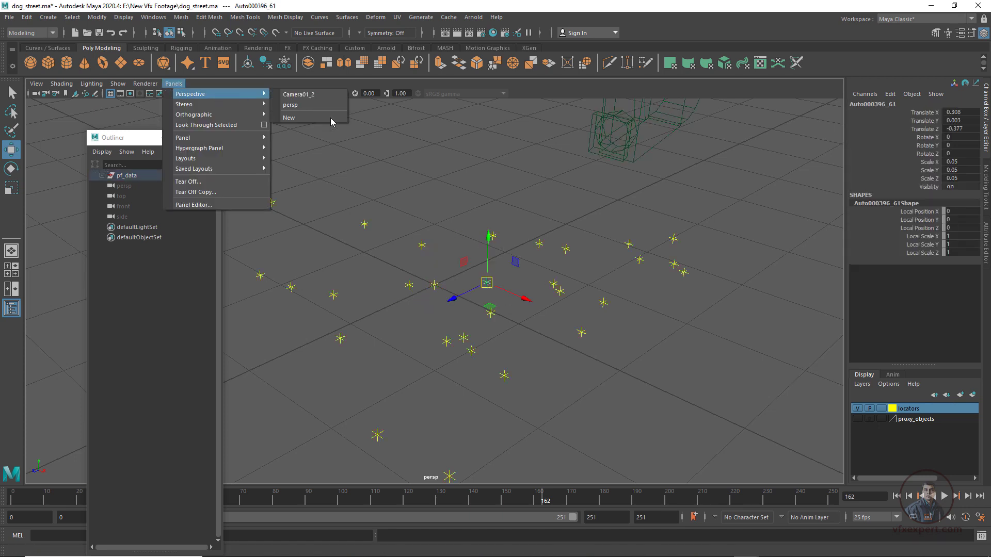
{"action": "left_click", "coordinate": [302, 99]}
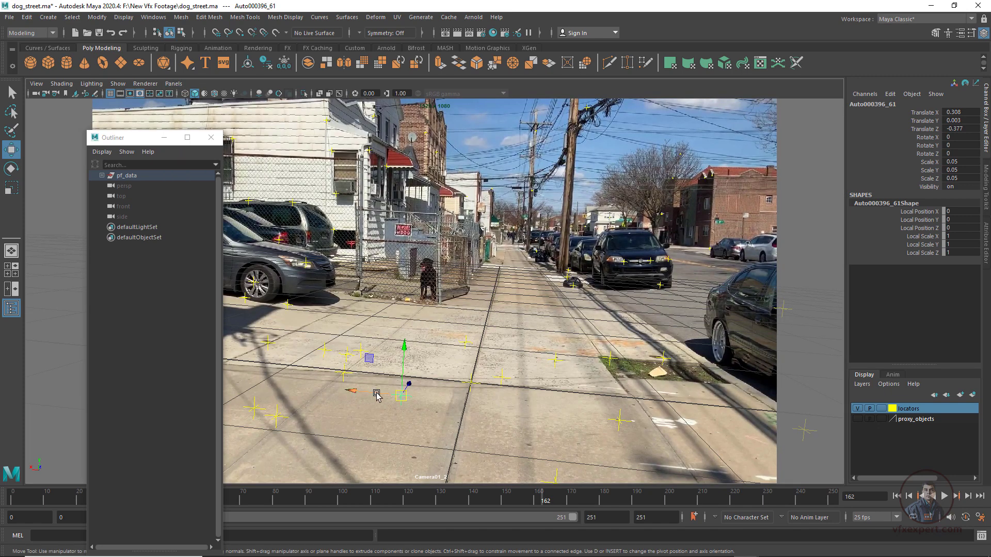
{"action": "left_click", "coordinate": [344, 375]}
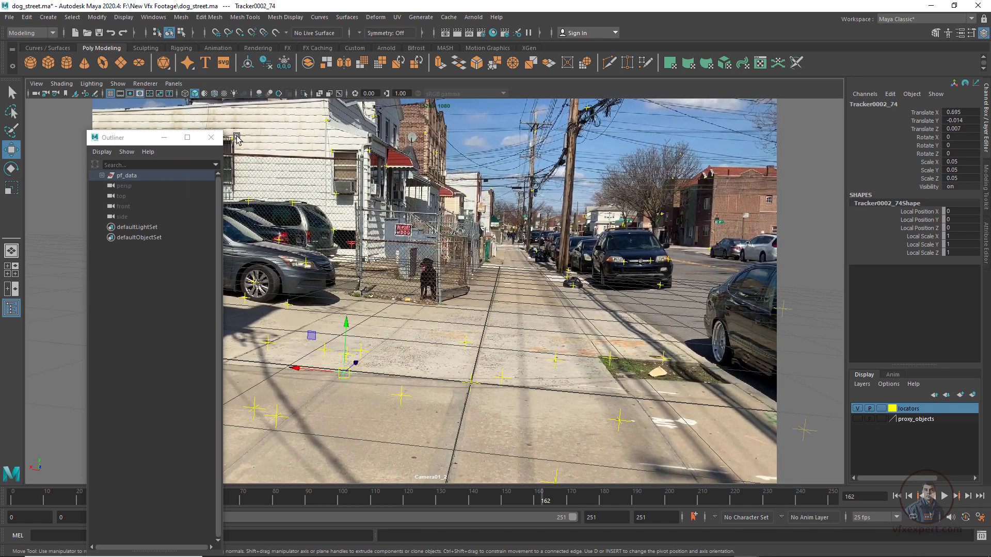
{"action": "left_click", "coordinate": [174, 83]}
{"action": "mouse_move", "coordinate": [206, 93]}
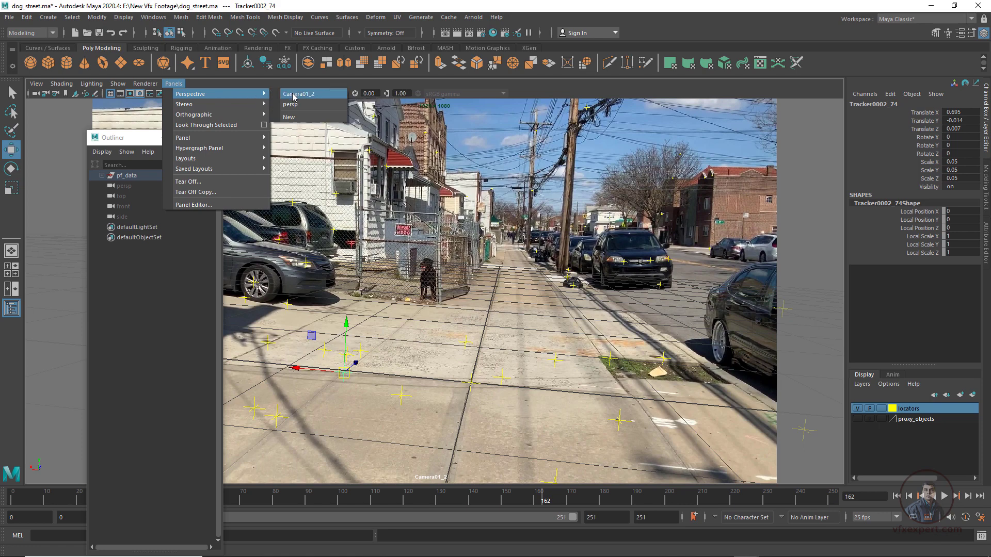
{"action": "left_click", "coordinate": [296, 100]}
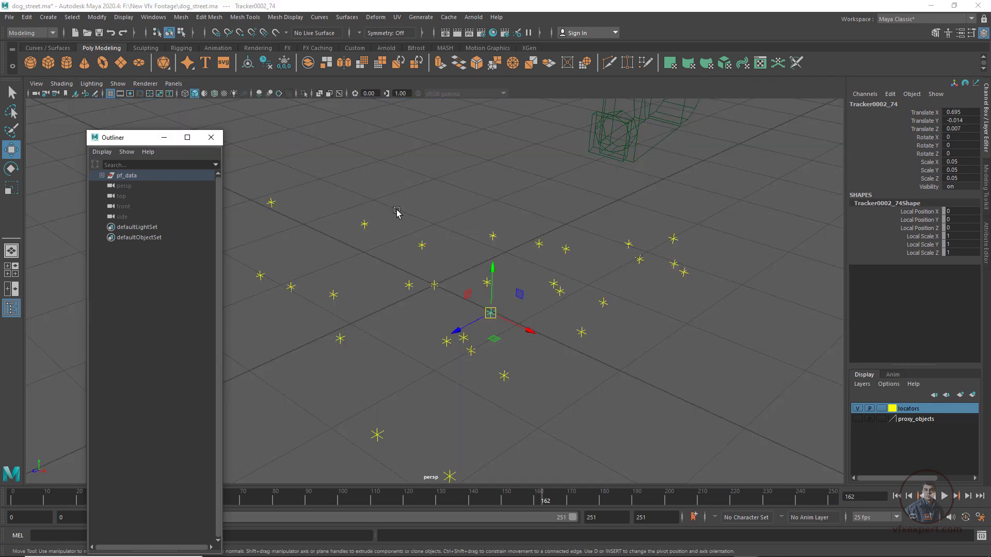
Select the pf_data group and snap its pivot onto the Tracker0002_74 locator
{"action": "left_click", "coordinate": [451, 169]}
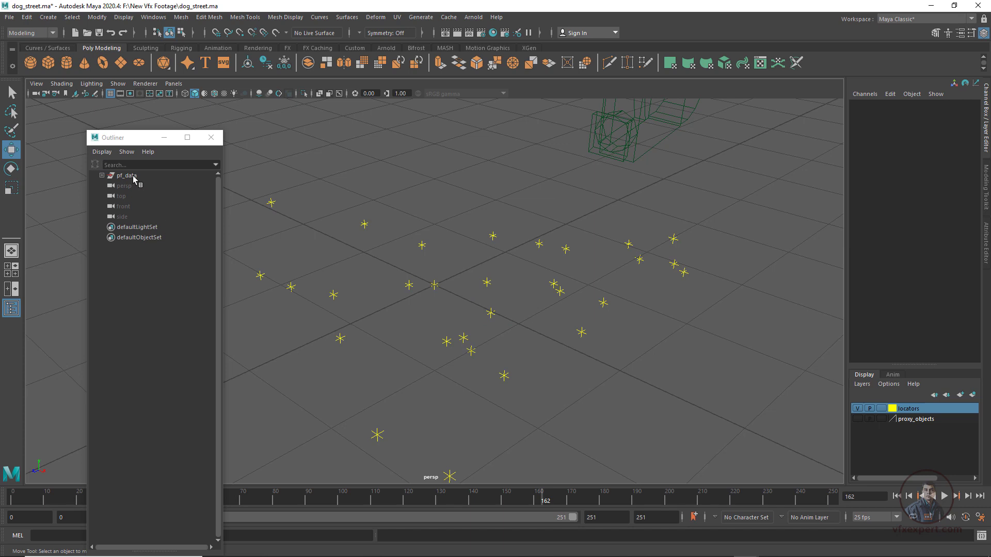
{"action": "left_click", "coordinate": [127, 175]}
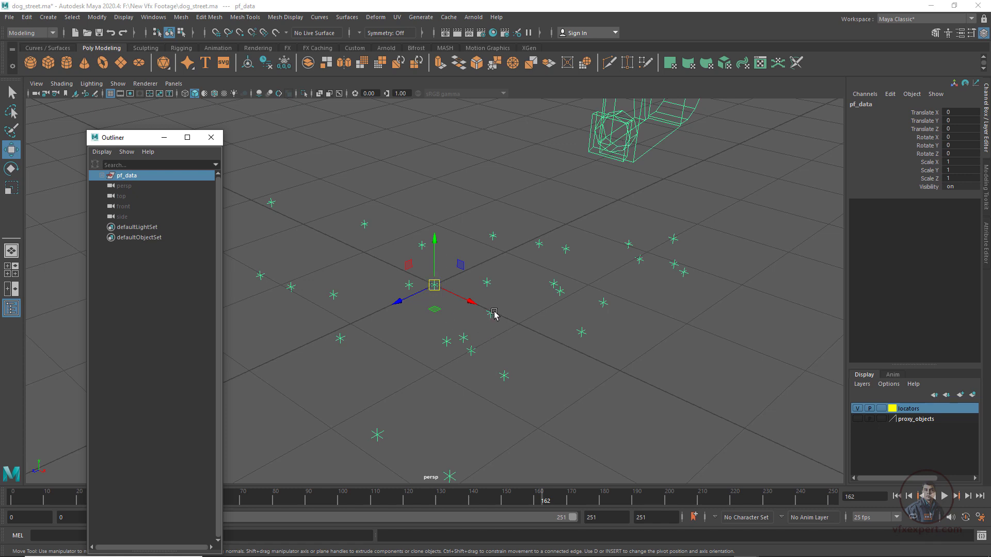
{"action": "left_click", "coordinate": [442, 283]}
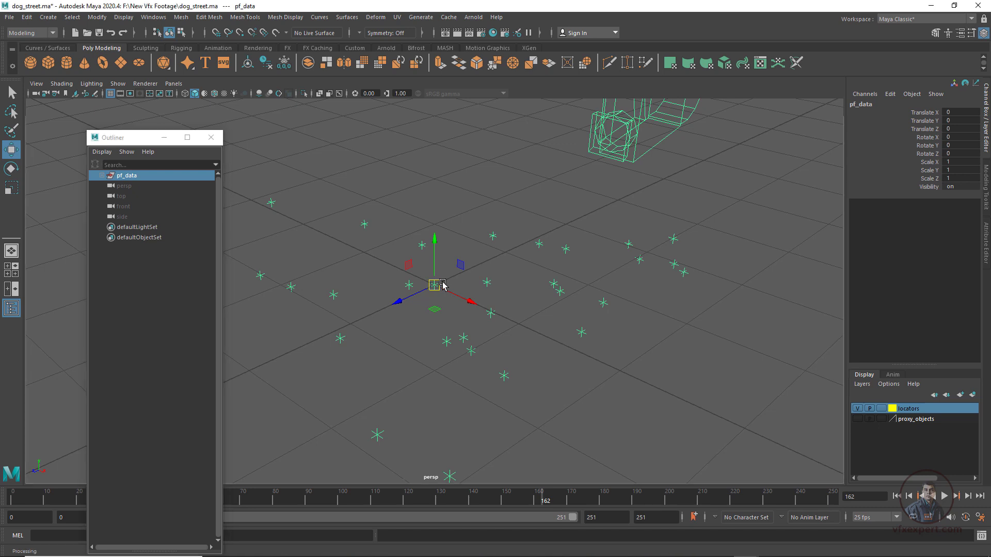
{"action": "key", "text": "v"}
{"action": "key", "text": "d"}
{"action": "left_click_drag", "start_coordinate": [461, 306], "coordinate": [481, 312]}
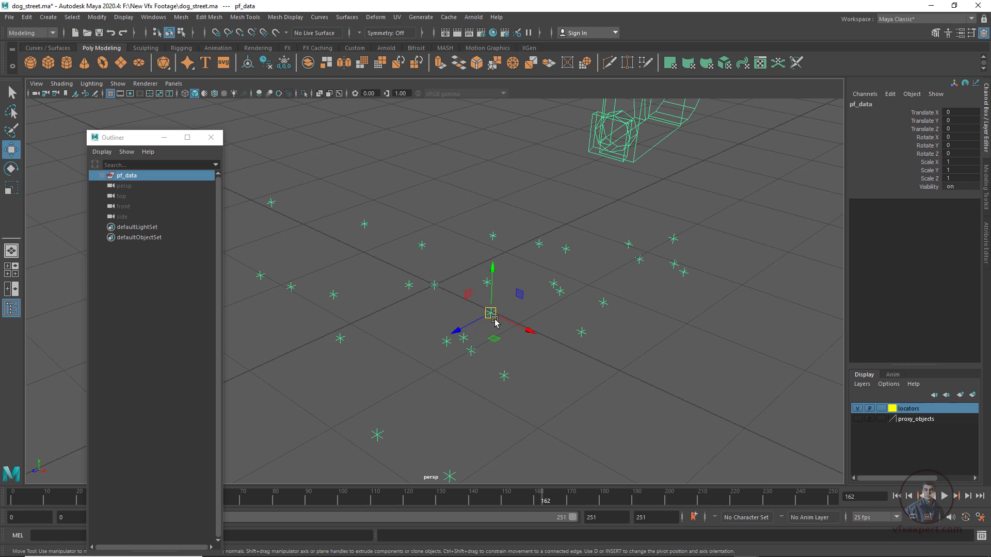
Look through Camera01_2 and move the Outliner aside to uncover more of the footage
{"action": "left_click", "coordinate": [173, 83]}
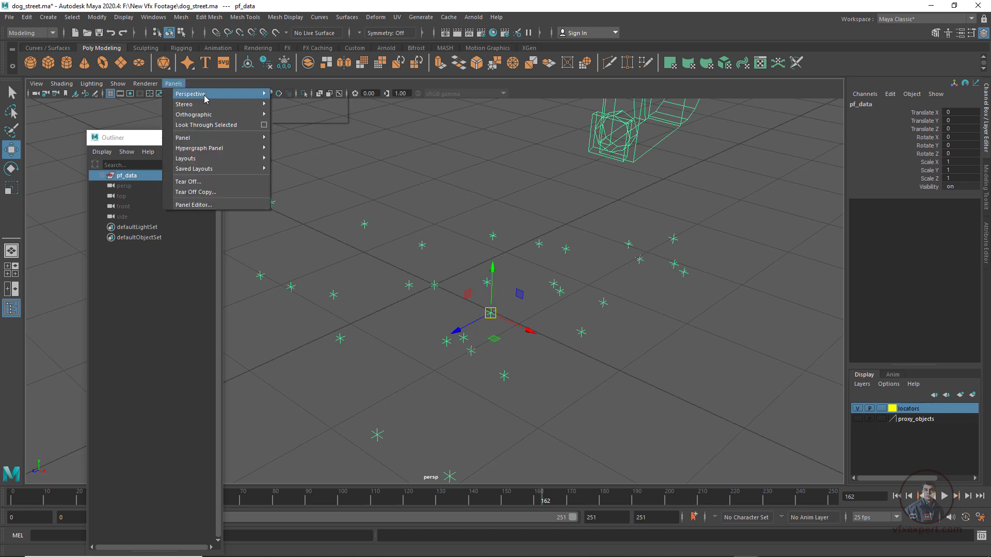
{"action": "mouse_move", "coordinate": [259, 97]}
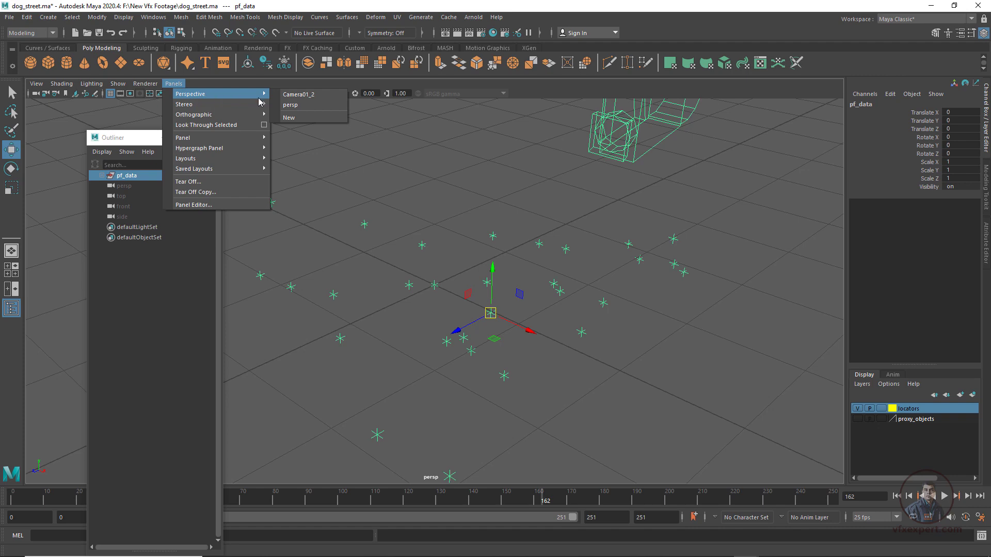
{"action": "left_click", "coordinate": [303, 98]}
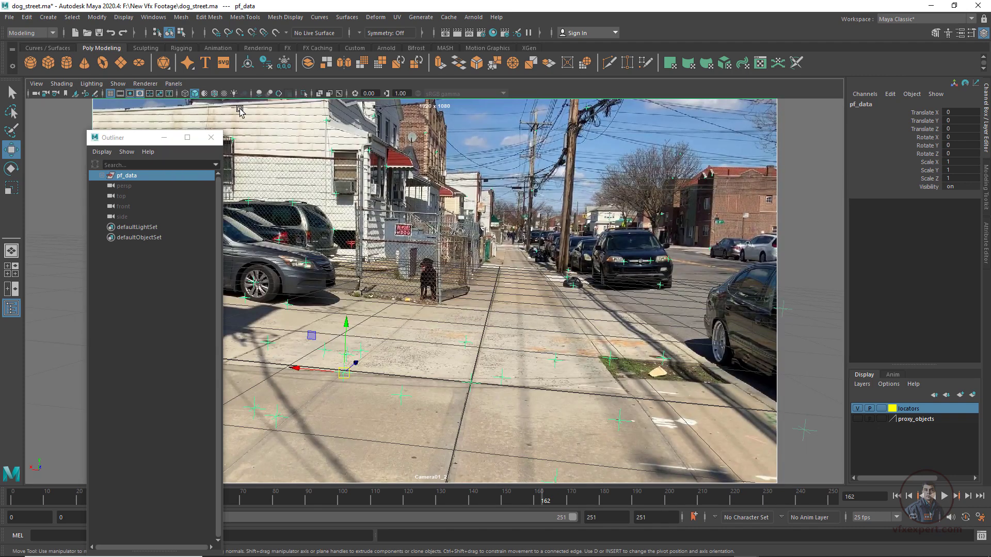
{"action": "left_click_drag", "start_coordinate": [138, 146], "coordinate": [95, 148]}
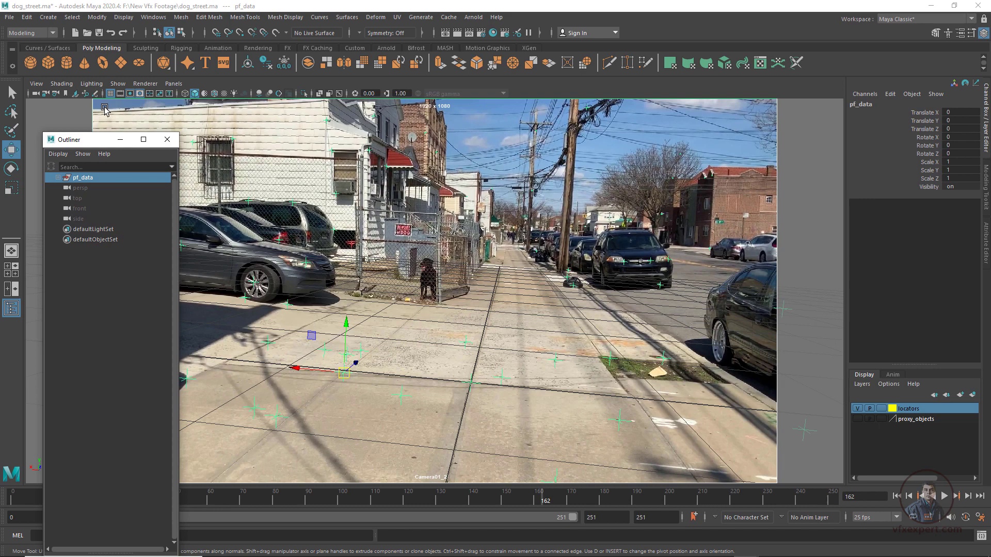
Create a polygon plane on the sidewalk and set its Subdivisions Width and Subdivisions Height to 2
{"action": "left_click", "coordinate": [124, 64]}
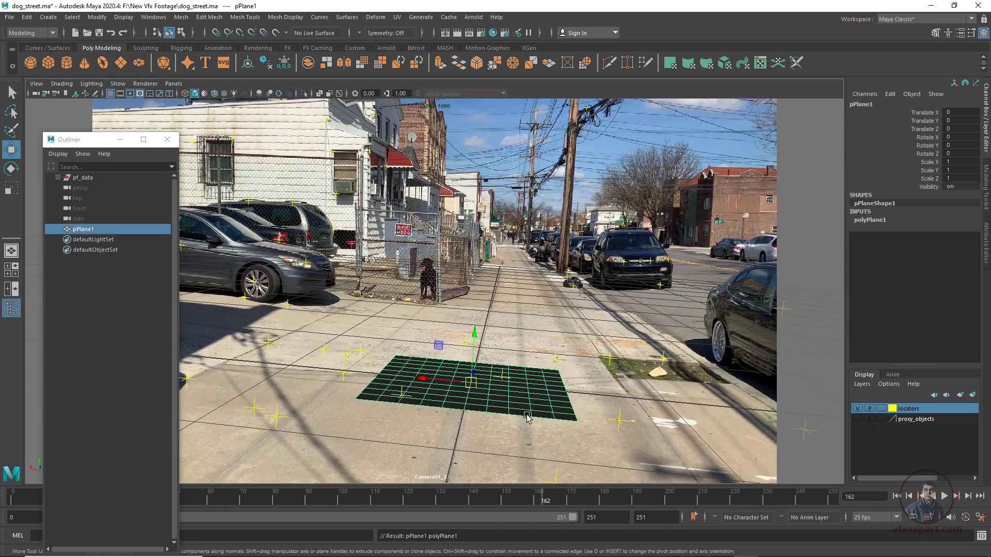
{"action": "left_click", "coordinate": [551, 411]}
{"action": "left_click", "coordinate": [877, 220]}
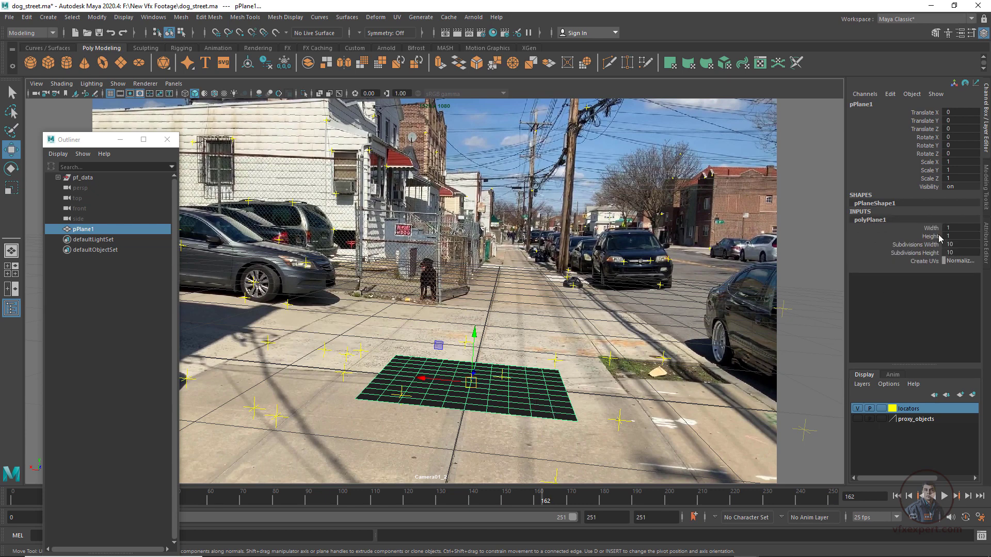
{"action": "left_click_drag", "start_coordinate": [960, 244], "coordinate": [961, 252]}
{"action": "key", "text": "Return"}
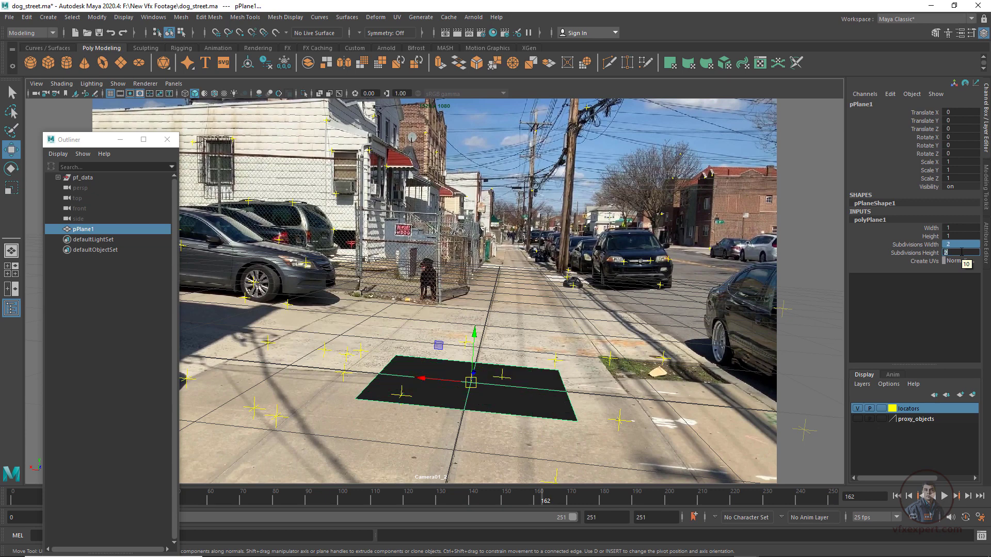
{"action": "left_click", "coordinate": [503, 402]}
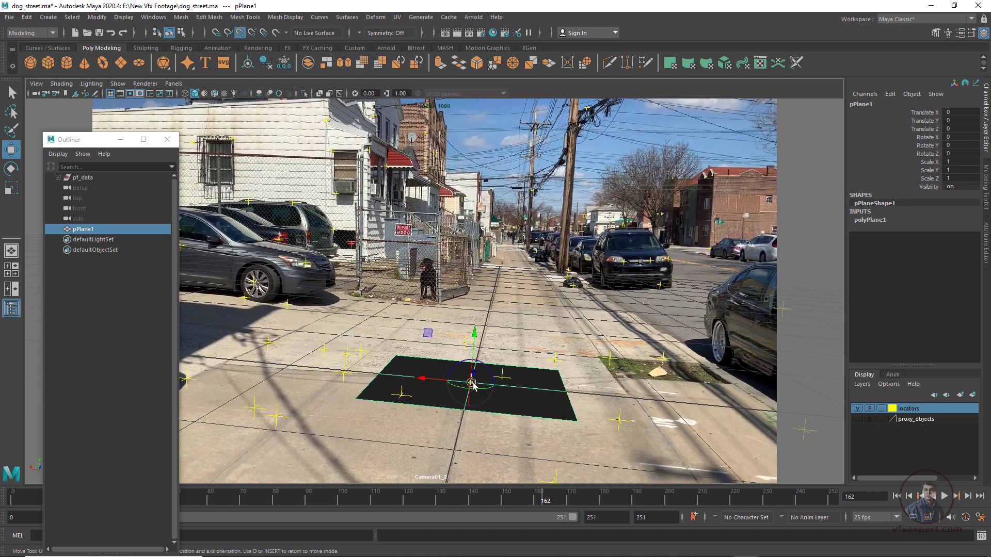
Snap the plane's pivot to its near-left corner, and snap the pf_data group onto that corner
{"action": "left_click_drag", "start_coordinate": [471, 383], "coordinate": [356, 398]}
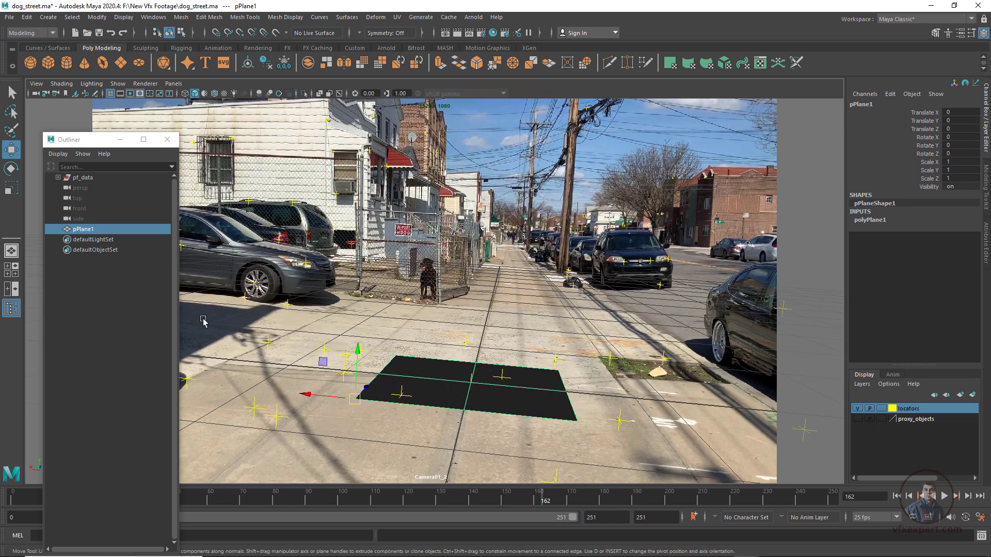
{"action": "left_click", "coordinate": [86, 181]}
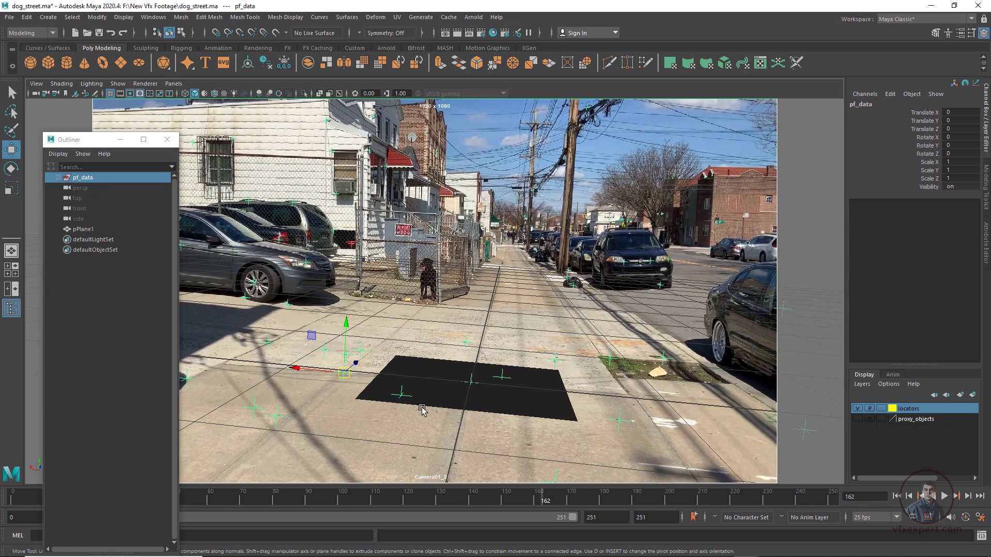
{"action": "key", "text": "v"}
{"action": "left_click_drag", "start_coordinate": [344, 381], "coordinate": [344, 376]}
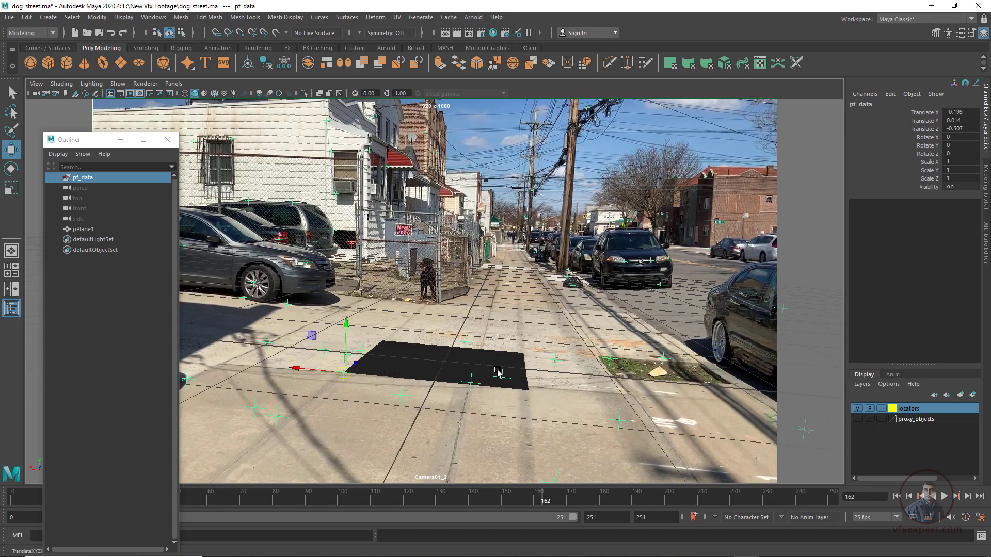
Scale the plane over the sidewalk slab to about 1.507 in X and 2.345 in Z
{"action": "left_click", "coordinate": [434, 357]}
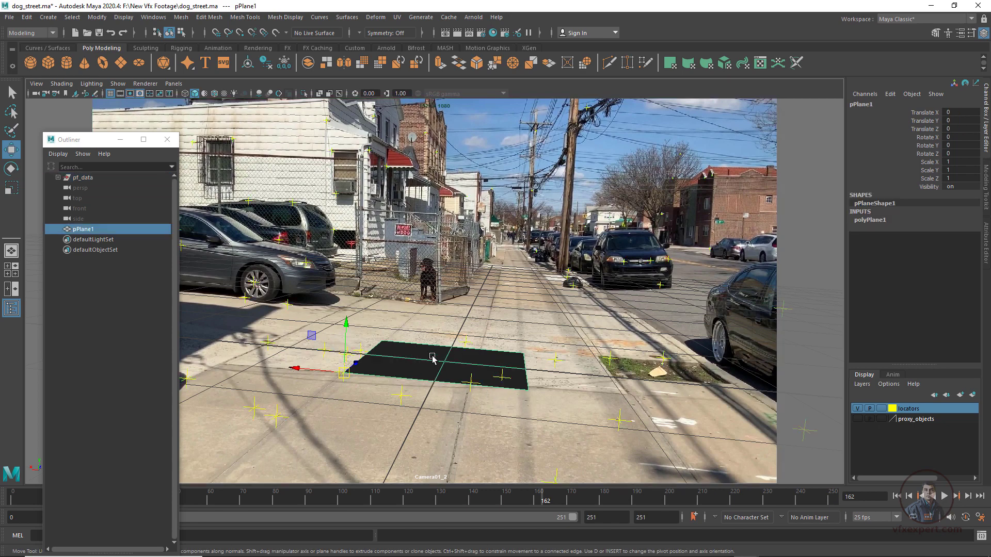
{"action": "key", "text": "e"}
{"action": "key", "text": "r"}
{"action": "left_click_drag", "start_coordinate": [358, 362], "coordinate": [383, 347]}
{"action": "left_click_drag", "start_coordinate": [299, 369], "coordinate": [276, 366]}
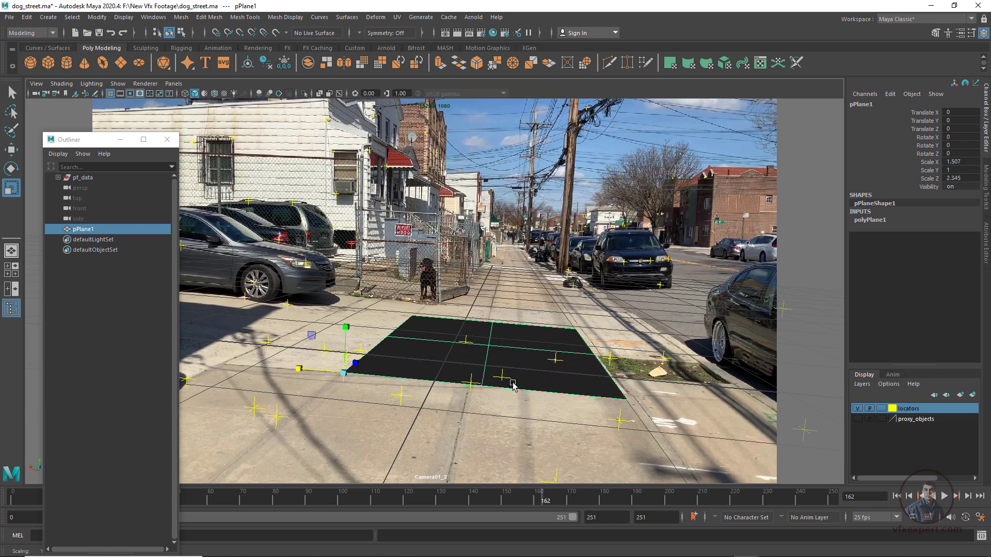
Display the plane in wireframe and play the shot to check it against the sidewalk, stopping at frame 185
{"action": "key", "text": "4"}
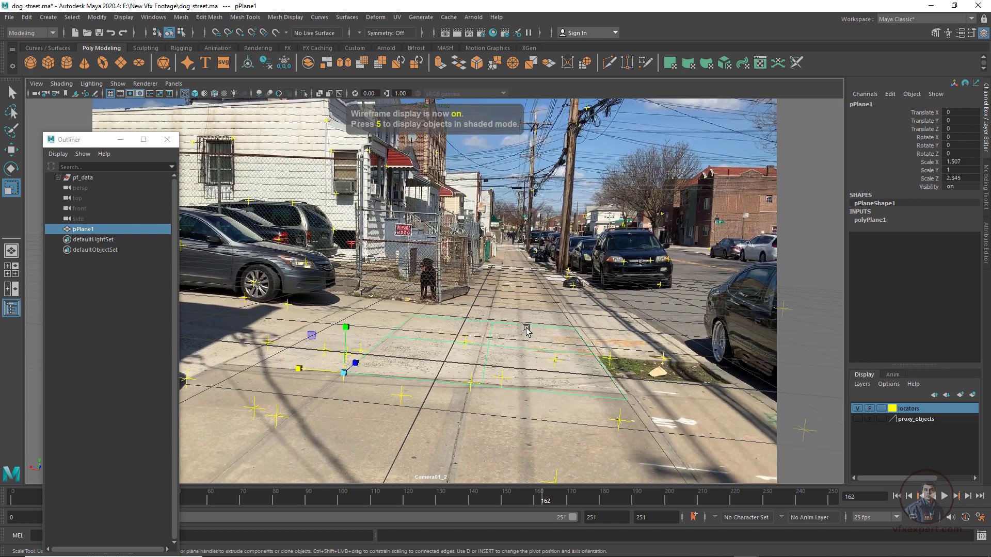
{"action": "key", "text": "alt+v"}
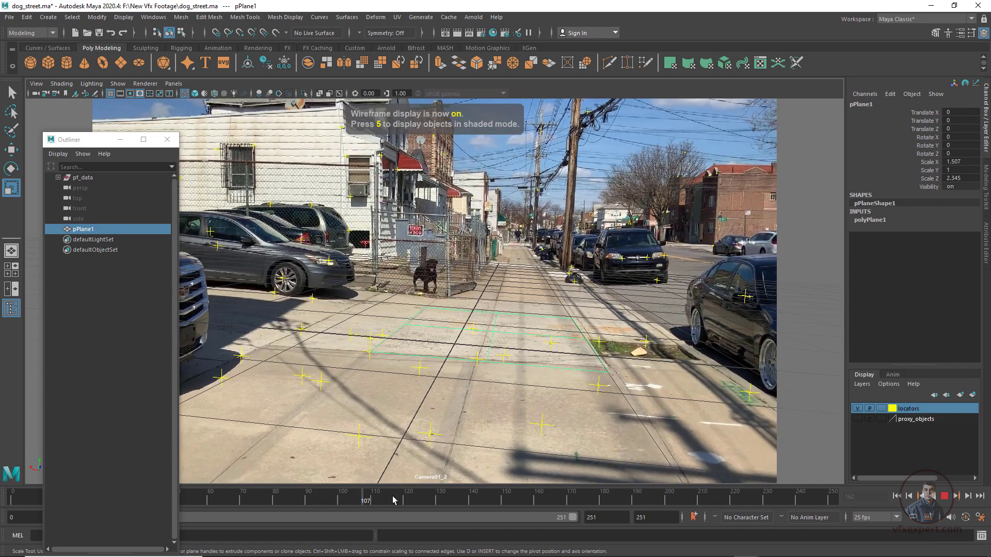
{"action": "key", "text": "alt+v"}
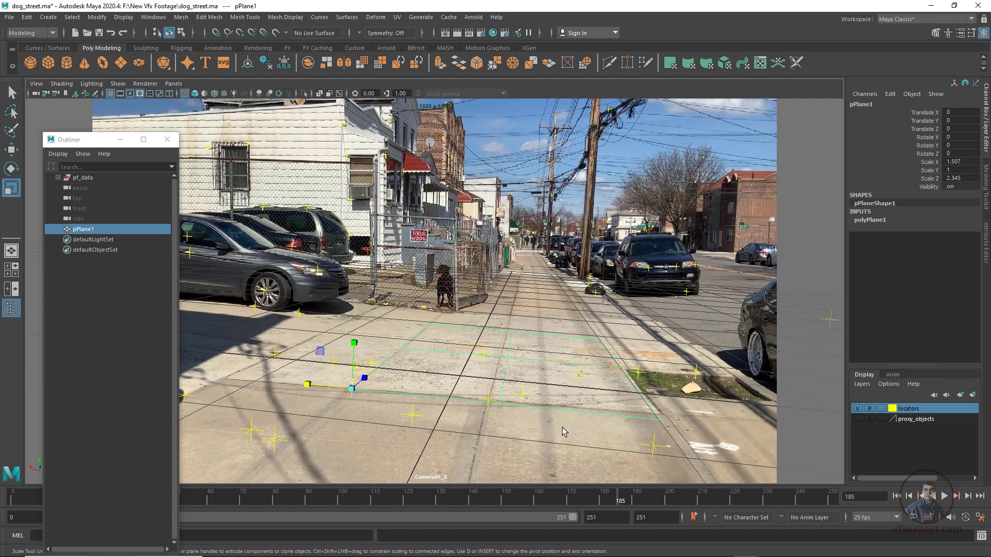
Select the pf_data group and rotate it to about -0.452 in X and -1.46 in Y
{"action": "left_click", "coordinate": [92, 179]}
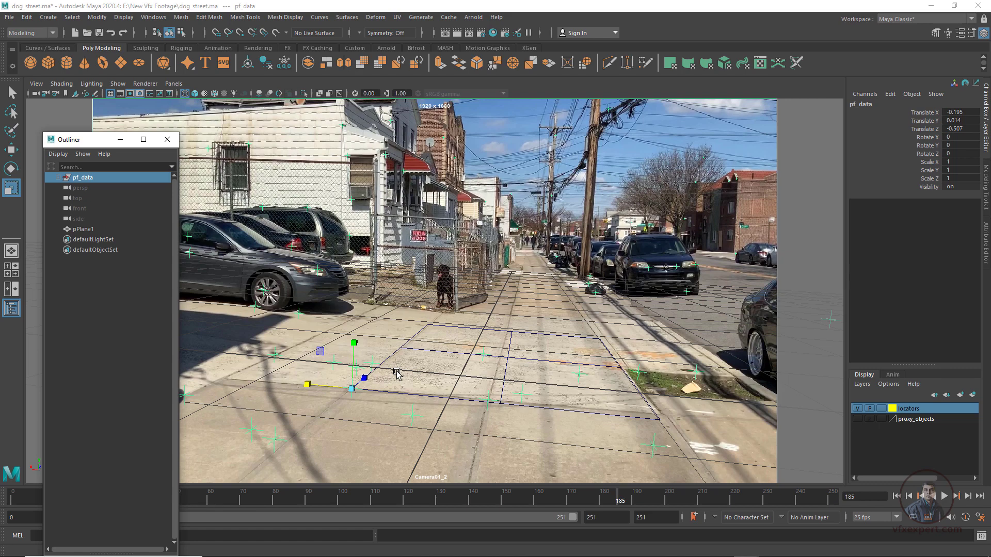
{"action": "key", "text": "e"}
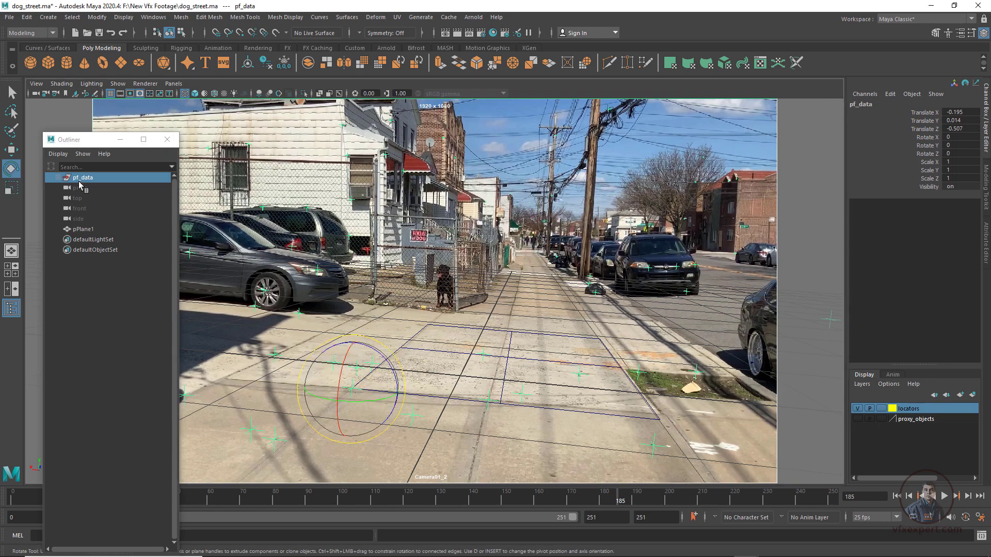
{"action": "left_click", "coordinate": [625, 419]}
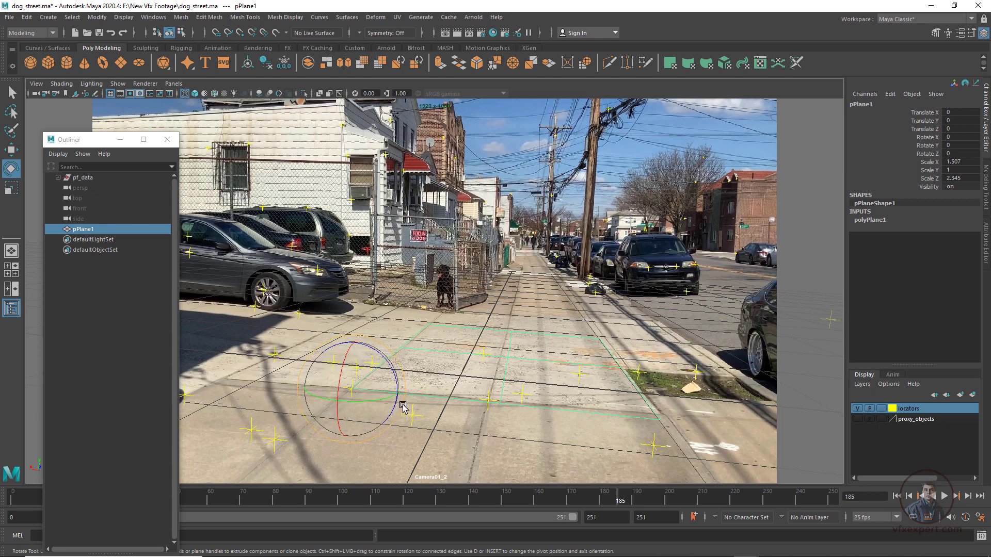
{"action": "left_click", "coordinate": [86, 180]}
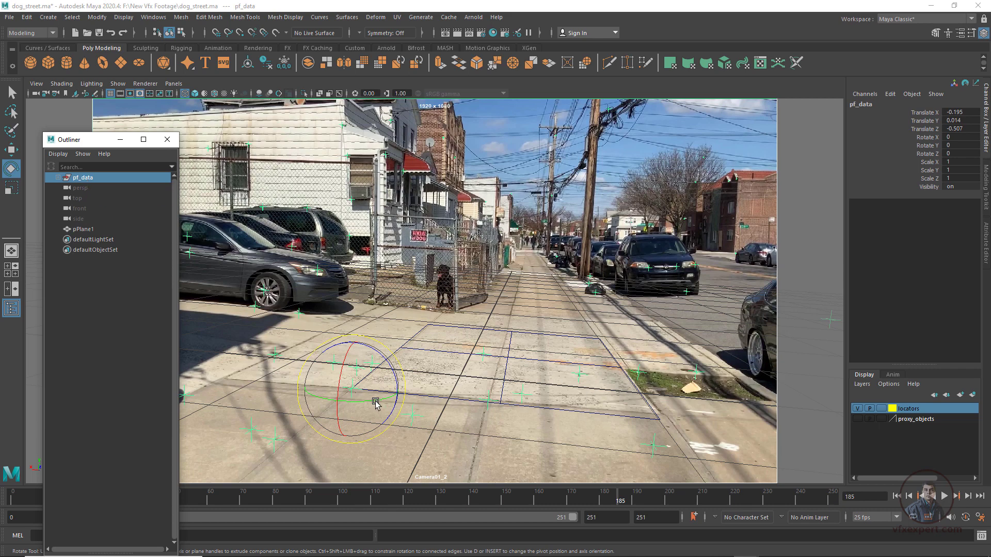
{"action": "left_click_drag", "start_coordinate": [367, 400], "coordinate": [366, 398]}
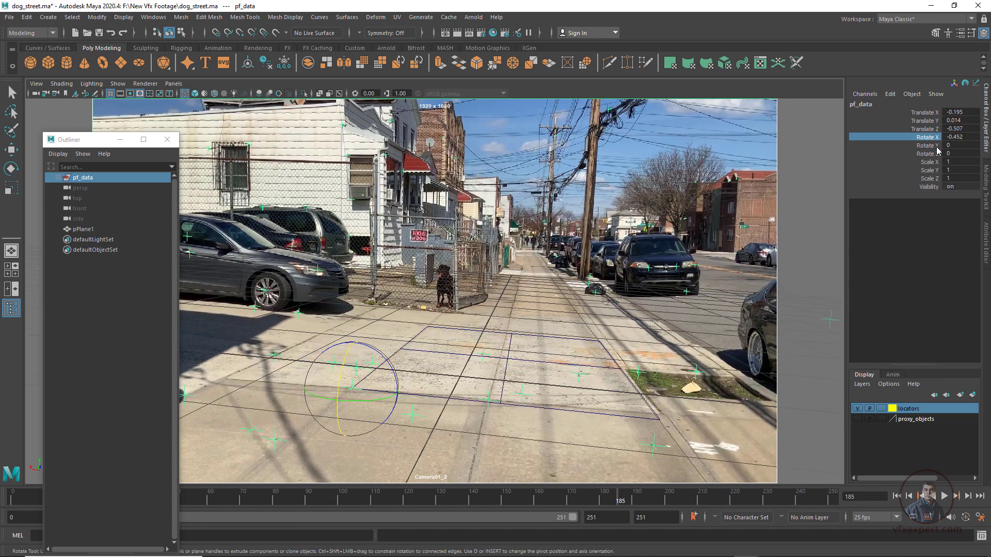
{"action": "left_click", "coordinate": [933, 147]}
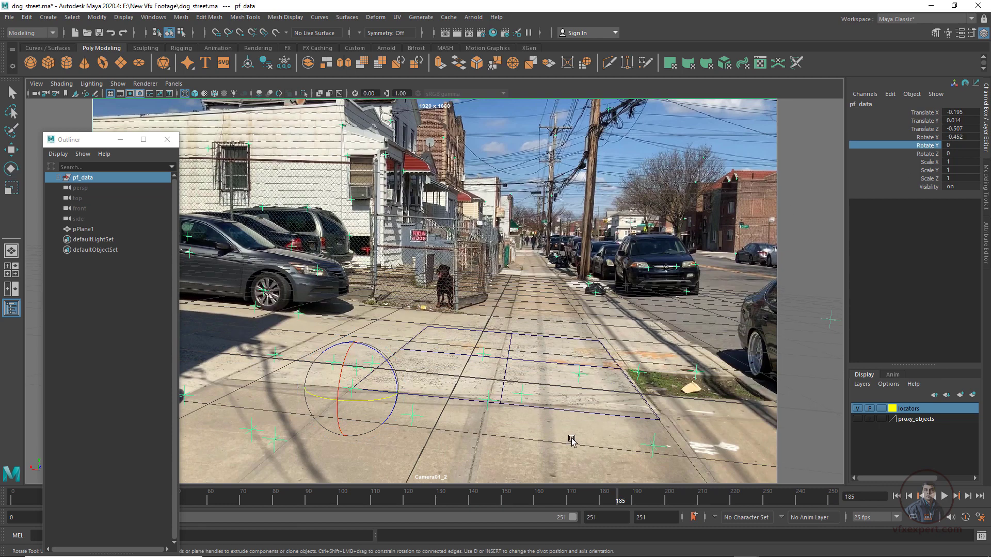
{"action": "middle_click_drag", "start_coordinate": [571, 439], "coordinate": [569, 436]}
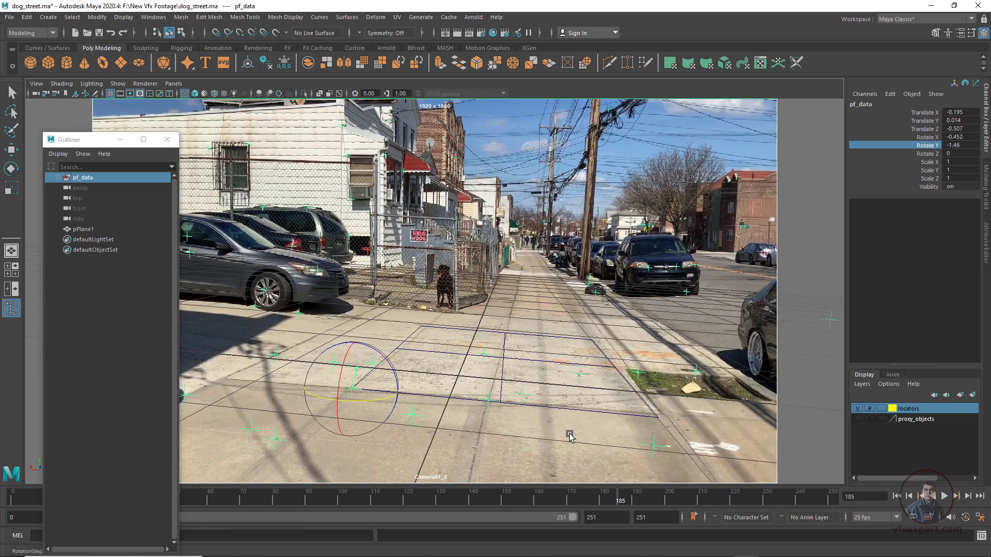
{"action": "left_click", "coordinate": [927, 153]}
{"action": "middle_click_drag", "start_coordinate": [836, 216], "coordinate": [812, 217]}
{"action": "key", "text": "ctrl+z"}
Switch to the four-view layout and tilt the pf_data group in the side view to a Rotate X of about 1.939
{"action": "left_click", "coordinate": [928, 136]}
{"action": "middle_click_drag", "start_coordinate": [805, 315], "coordinate": [604, 308]}
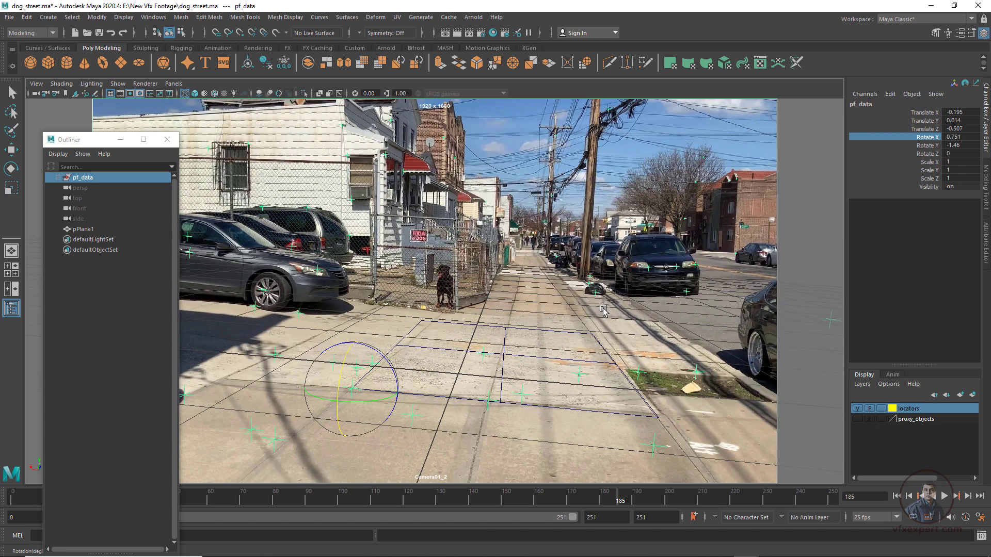
{"action": "key", "text": "space"}
{"action": "scroll", "coordinate": [636, 407], "scroll_direction": "up", "scroll_amount": 5}
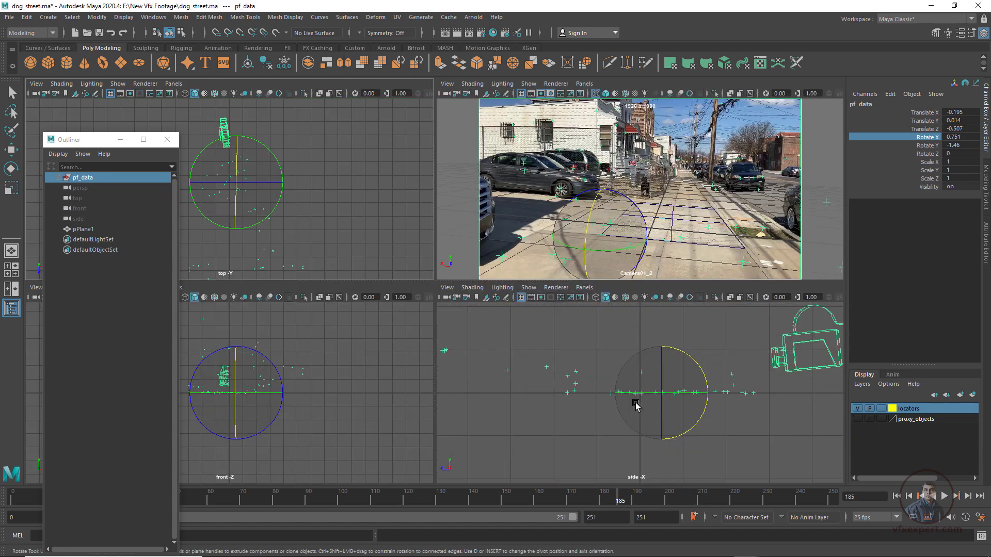
{"action": "scroll", "coordinate": [636, 406], "scroll_direction": "up", "scroll_amount": 6}
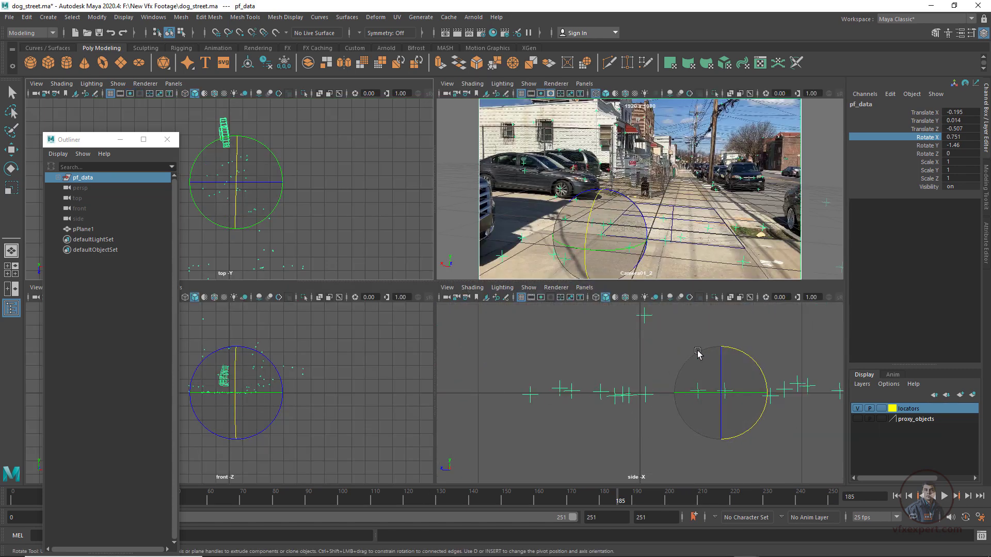
{"action": "left_click_drag", "start_coordinate": [697, 356], "coordinate": [761, 367]}
Rotate the pf_data group in the front view to about 1.386 in Z, adjust Rotate Y to -0.18, and return to the full camera view
{"action": "scroll", "coordinate": [285, 420], "scroll_direction": "up", "scroll_amount": 6}
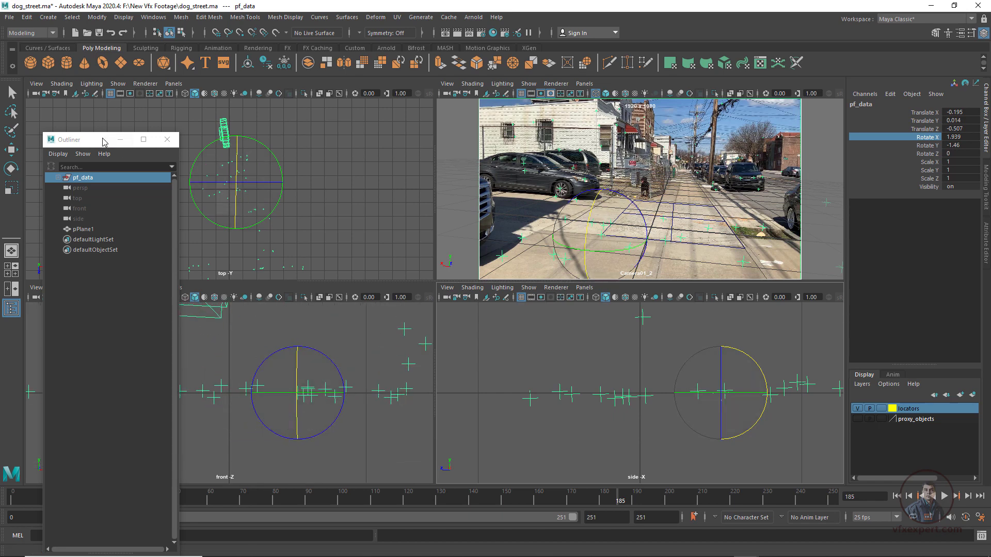
{"action": "left_click_drag", "start_coordinate": [103, 142], "coordinate": [119, 428]}
{"action": "left_click_drag", "start_coordinate": [323, 433], "coordinate": [324, 431]}
{"action": "left_click", "coordinate": [952, 145]}
{"action": "type", "text": "0"}
{"action": "key", "text": "Return"}
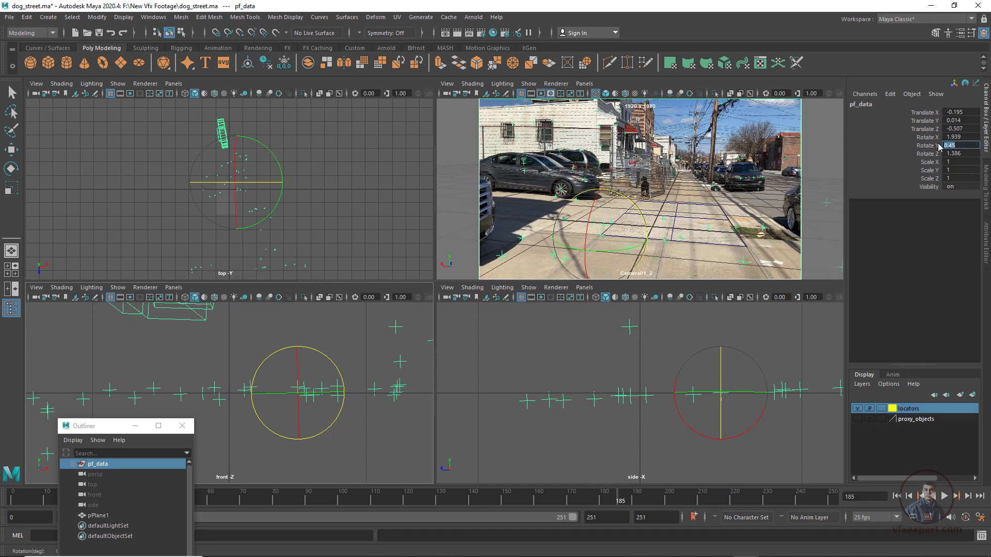
{"action": "left_click", "coordinate": [931, 146]}
{"action": "mouse_move", "coordinate": [697, 248]}
{"action": "middle_mouse_down"}
{"action": "mouse_move", "coordinate": [716, 248]}
{"action": "mouse_move", "coordinate": [695, 249]}
{"action": "middle_mouse_up"}
{"action": "key", "text": "space"}
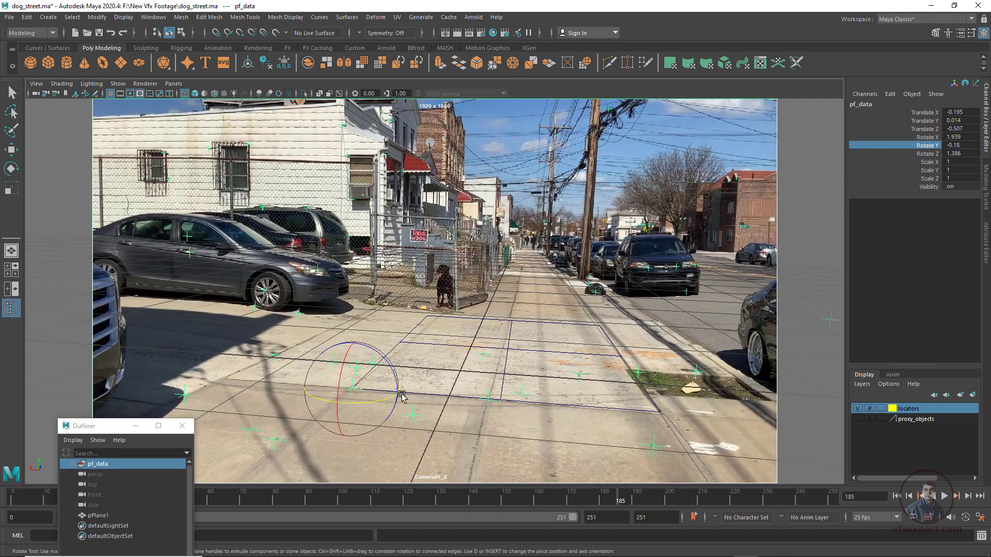
Set the pf_data group's Rotate X and Rotate Y to 0.45
{"action": "left_click", "coordinate": [965, 145]}
{"action": "type", "text": "0"}
{"action": "key", "text": "Return"}
{"action": "left_click", "coordinate": [924, 138]}
{"action": "left_click", "coordinate": [960, 137]}
{"action": "type", "text": "0.45"}
{"action": "key", "text": "Return"}
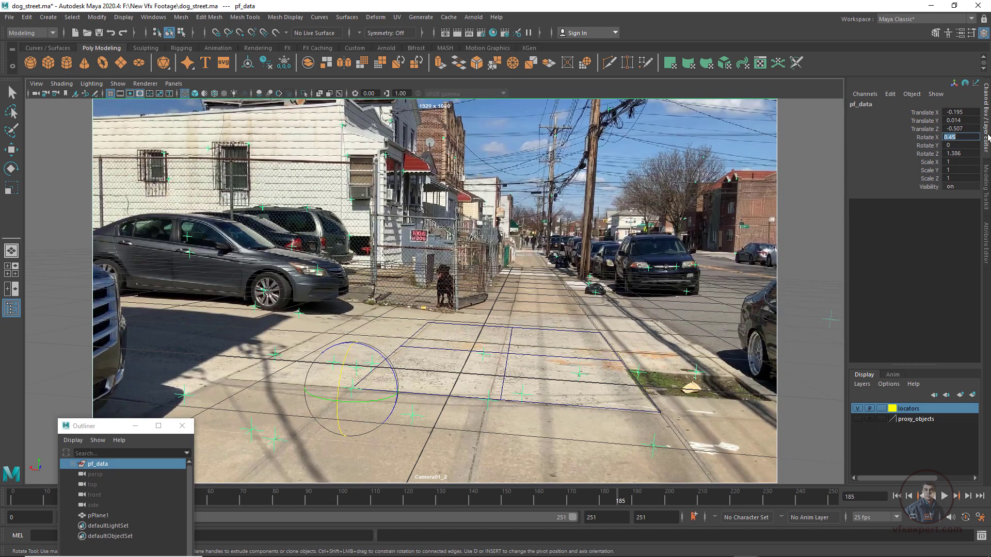
{"action": "left_click", "coordinate": [958, 145]}
{"action": "type", "text": "0.45"}
{"action": "key", "text": "Return"}
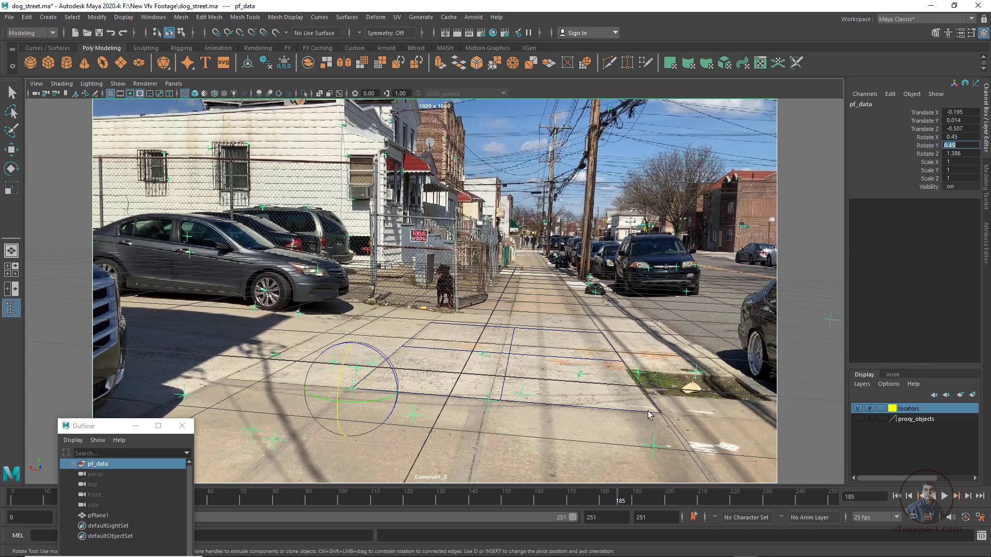
Check the pf_data group's alignment and scale values, and scrub through the footage to frame 69 to compare the grid with the sidewalk
{"action": "left_click_drag", "start_coordinate": [476, 501], "coordinate": [588, 460]}
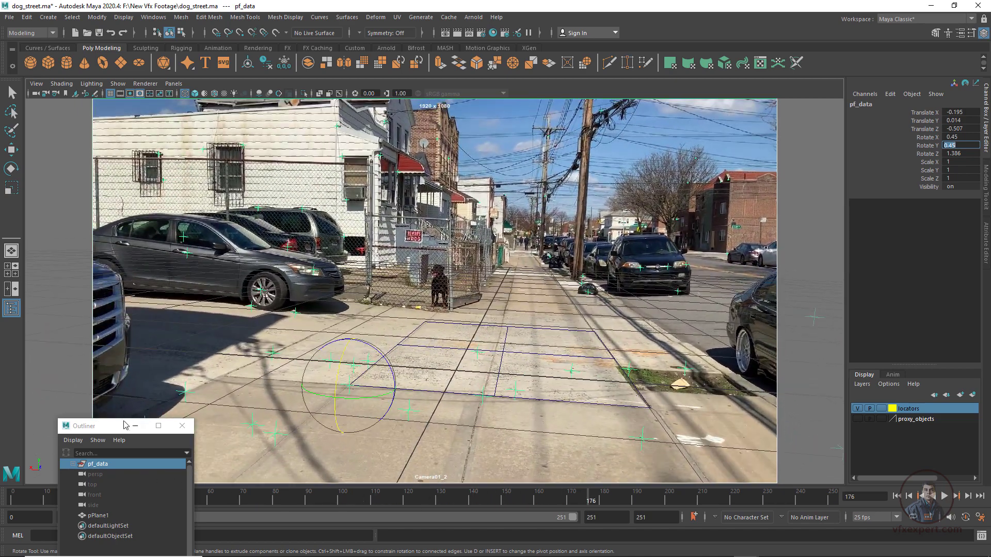
{"action": "left_click_drag", "start_coordinate": [124, 426], "coordinate": [660, 384]}
{"action": "key", "text": "e"}
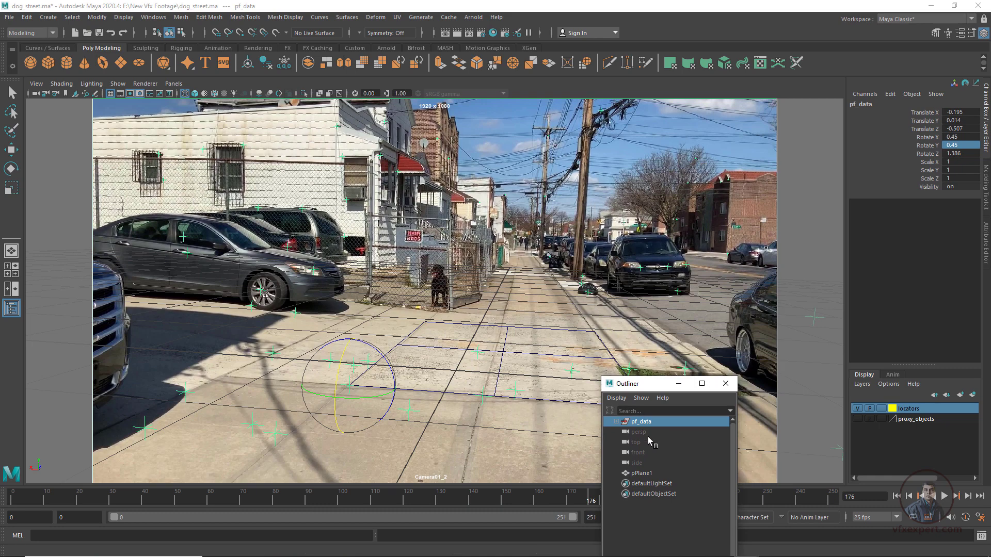
{"action": "left_click", "coordinate": [650, 516]}
{"action": "left_click", "coordinate": [645, 424]}
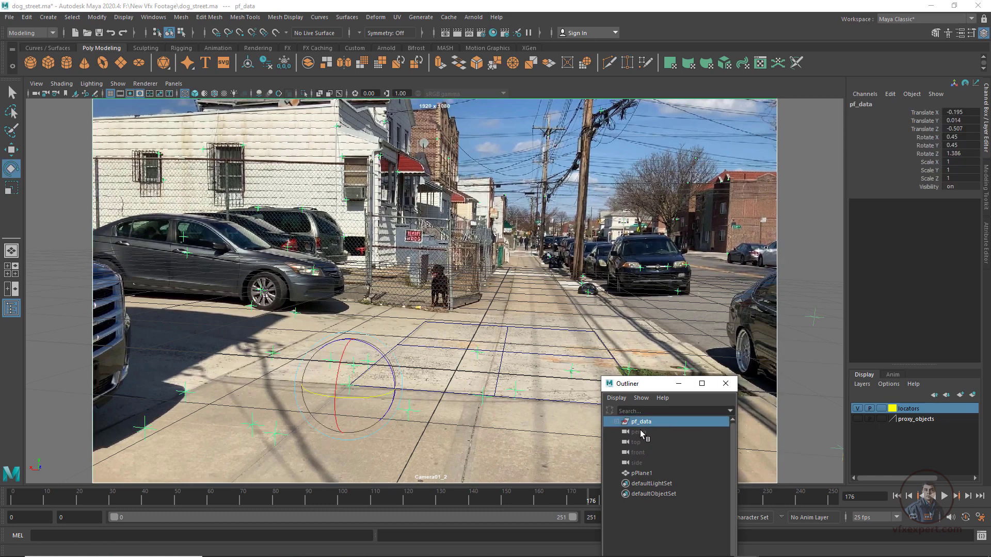
{"action": "left_click_drag", "start_coordinate": [961, 178], "coordinate": [955, 161]}
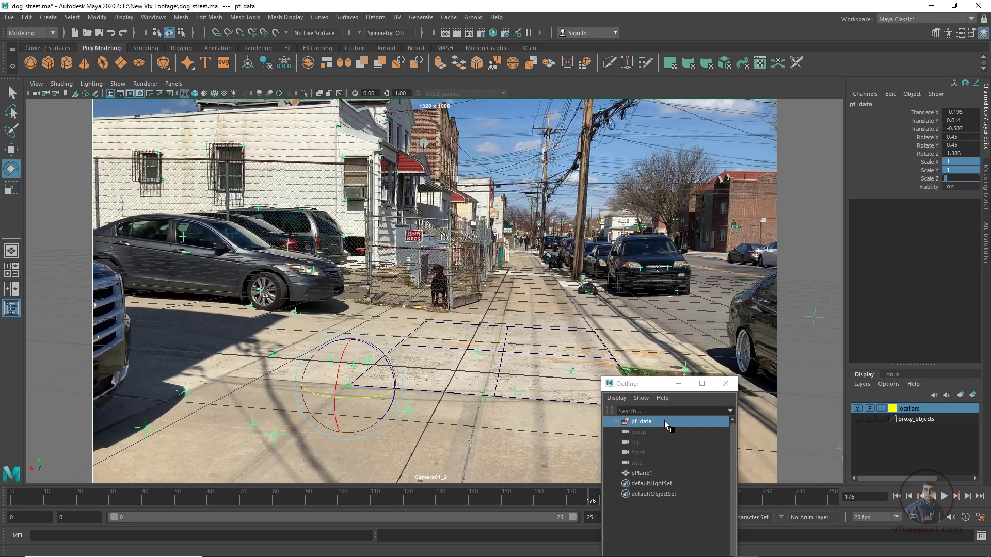
{"action": "left_click", "coordinate": [679, 383]}
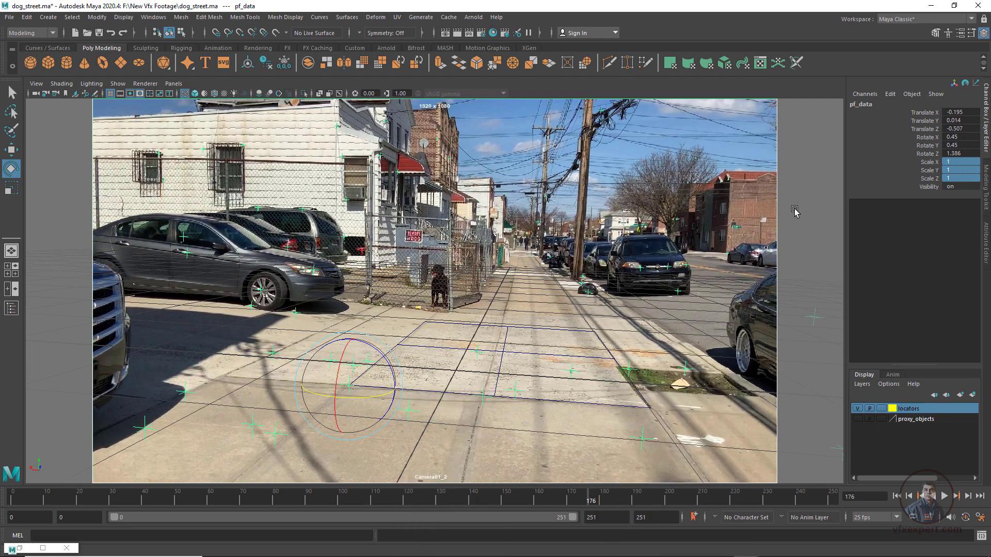
{"action": "left_click", "coordinate": [795, 212]}
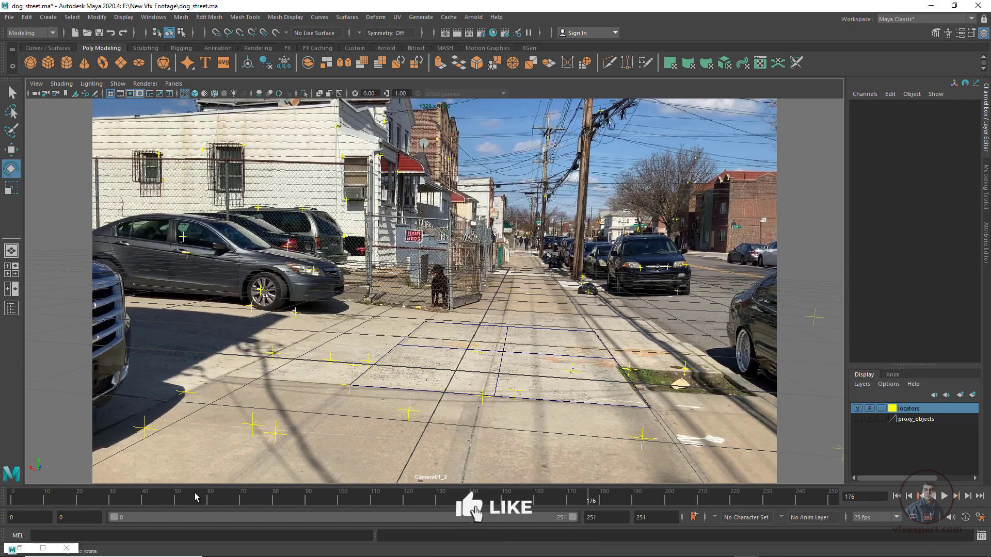
{"action": "left_click_drag", "start_coordinate": [68, 497], "coordinate": [238, 501]}
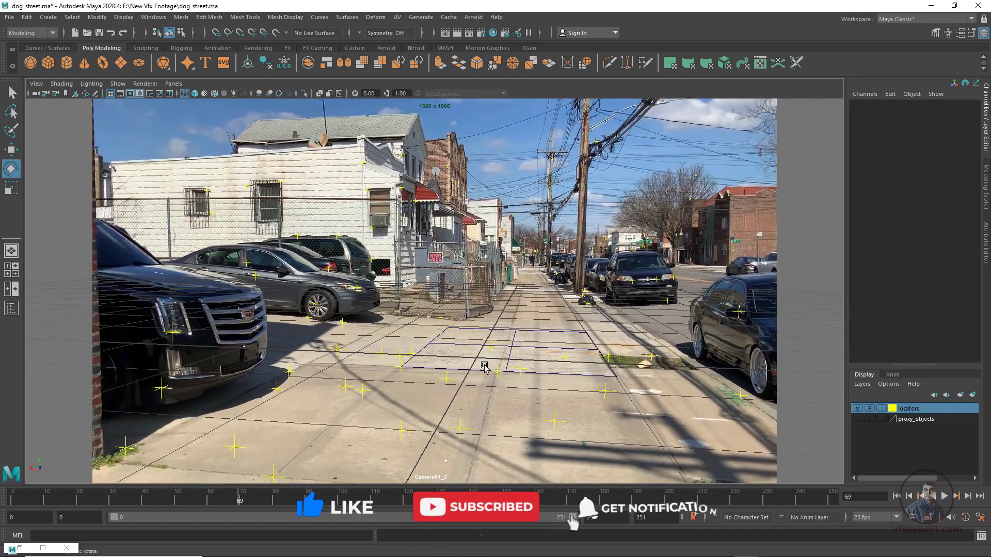
Show the scene shaded, stretch the ground plane pPlane1 along the sidewalk to a Scale Z of 13.507, and play back the shot
{"action": "key", "text": "5"}
{"action": "left_click", "coordinate": [525, 351]}
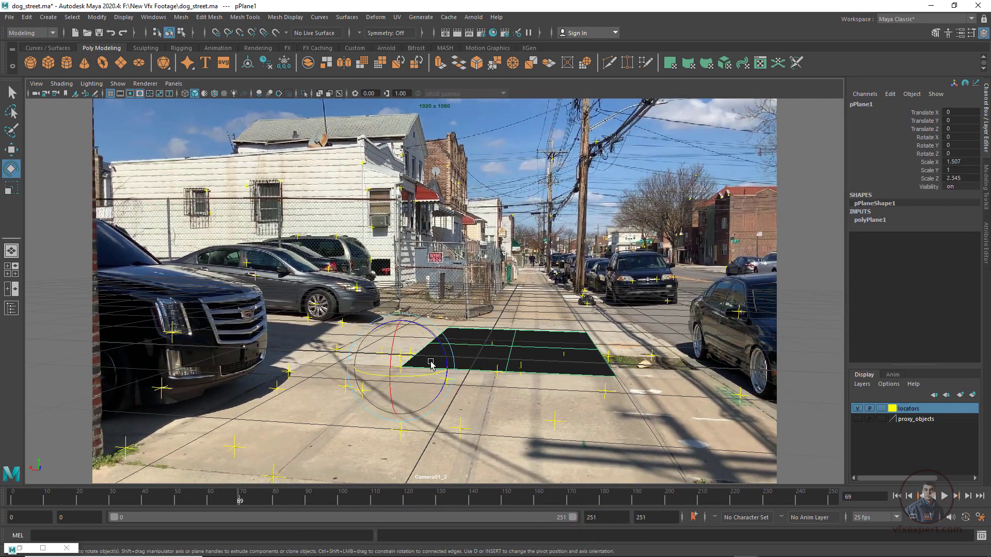
{"action": "key", "text": "r"}
{"action": "key", "text": "ctrl+z"}
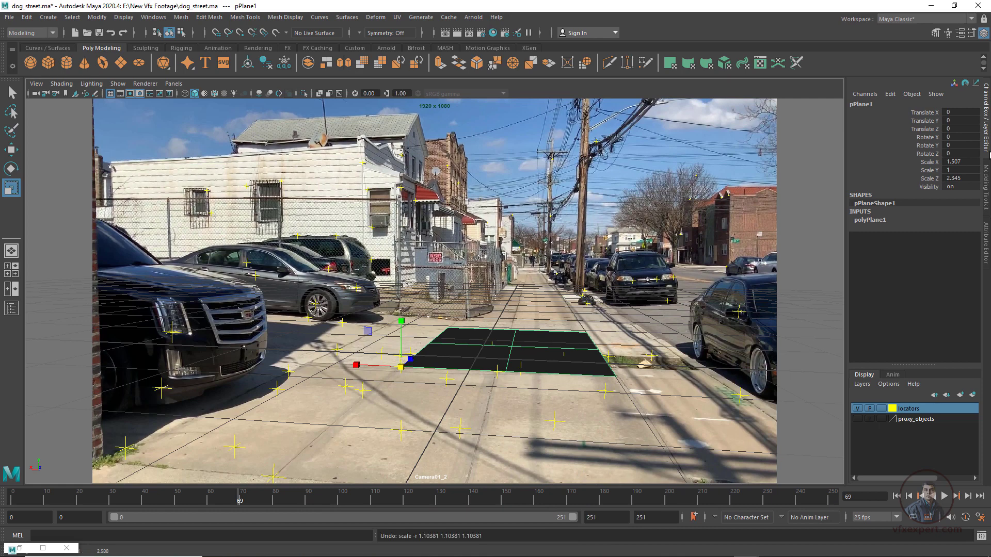
{"action": "left_click", "coordinate": [932, 180]}
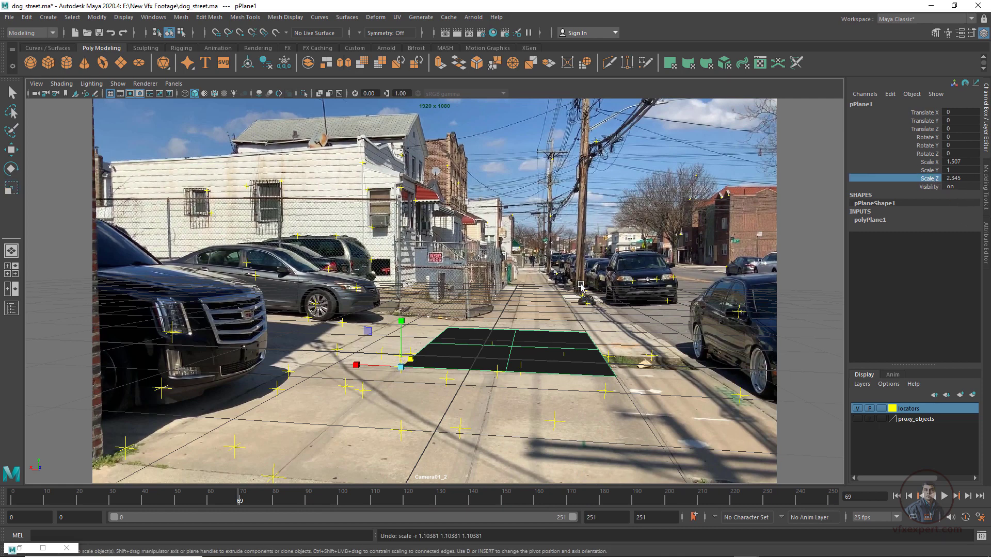
{"action": "middle_click_drag", "start_coordinate": [581, 286], "coordinate": [510, 328]}
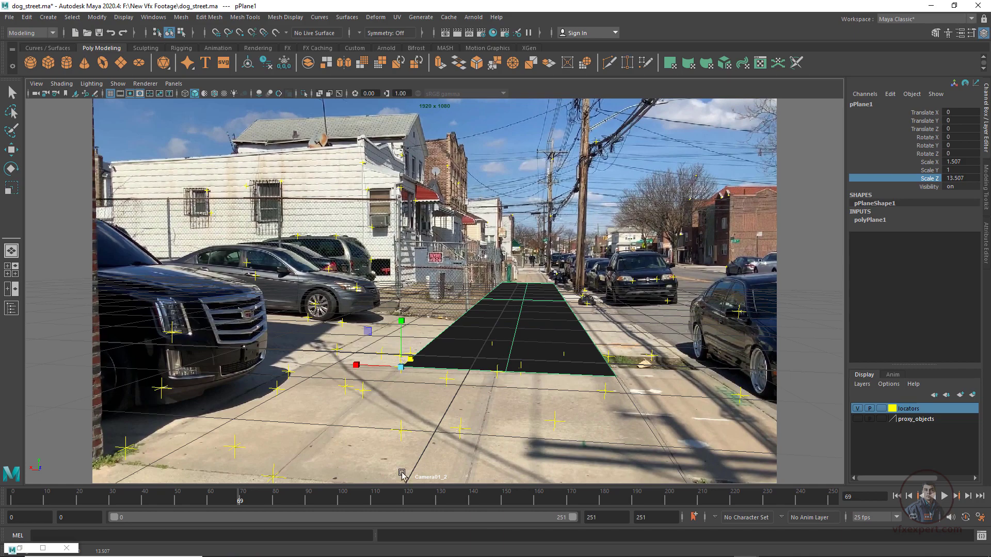
{"action": "key", "text": "alt+v"}
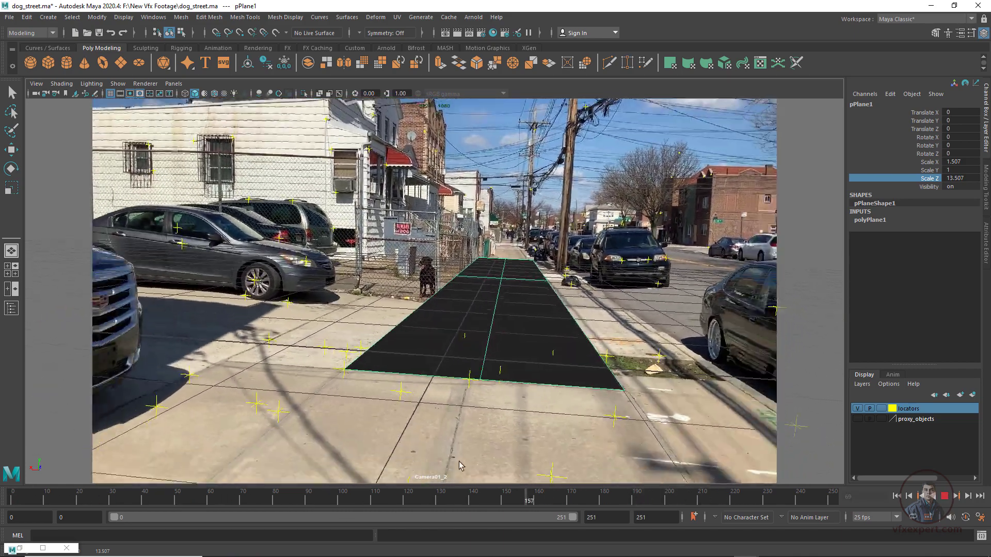
{"action": "key", "text": "alt+v"}
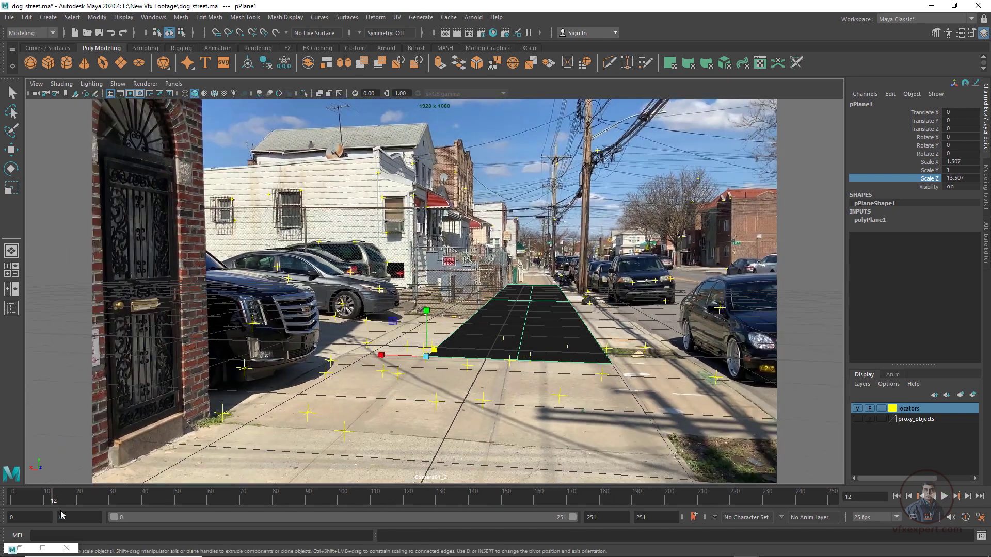
Widen the ground plane to a Scale X of about 1.971 and shorten it to a Scale Z of about 4.847
{"action": "left_click", "coordinate": [22, 549]}
{"action": "left_click_drag", "start_coordinate": [652, 389], "coordinate": [723, 371]}
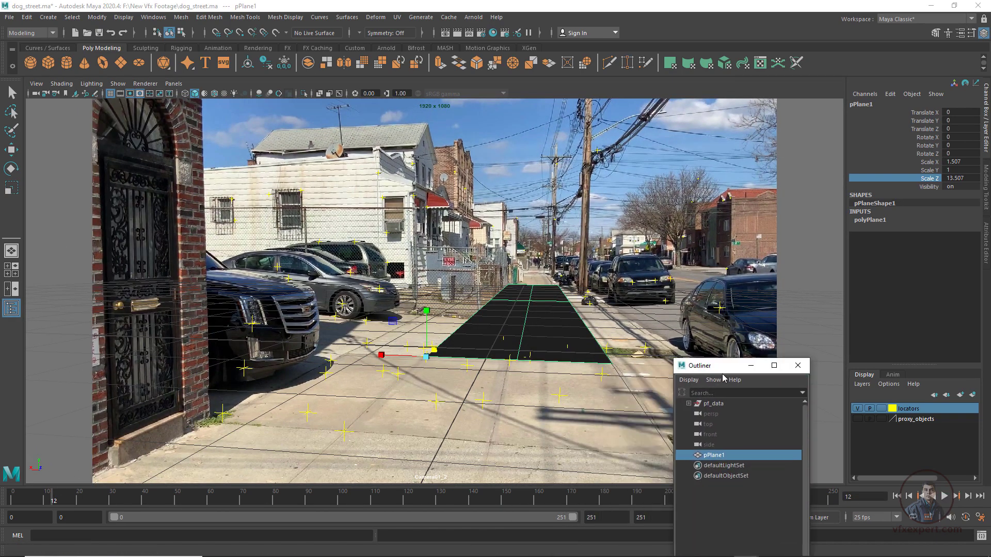
{"action": "left_click_drag", "start_coordinate": [383, 349], "coordinate": [367, 355]}
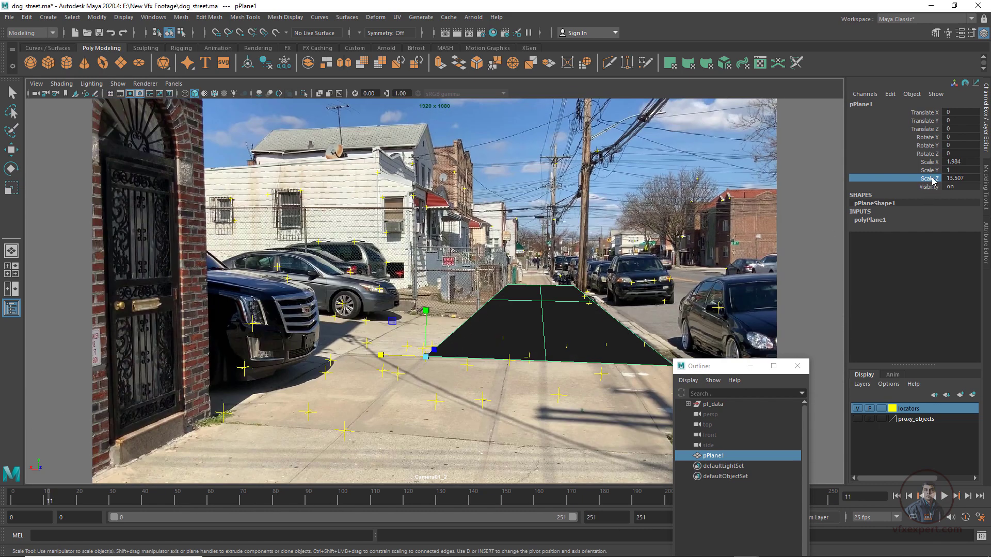
{"action": "mouse_move", "coordinate": [651, 274]}
{"action": "middle_mouse_down"}
{"action": "mouse_move", "coordinate": [638, 270]}
{"action": "mouse_move", "coordinate": [650, 276]}
{"action": "middle_mouse_up"}
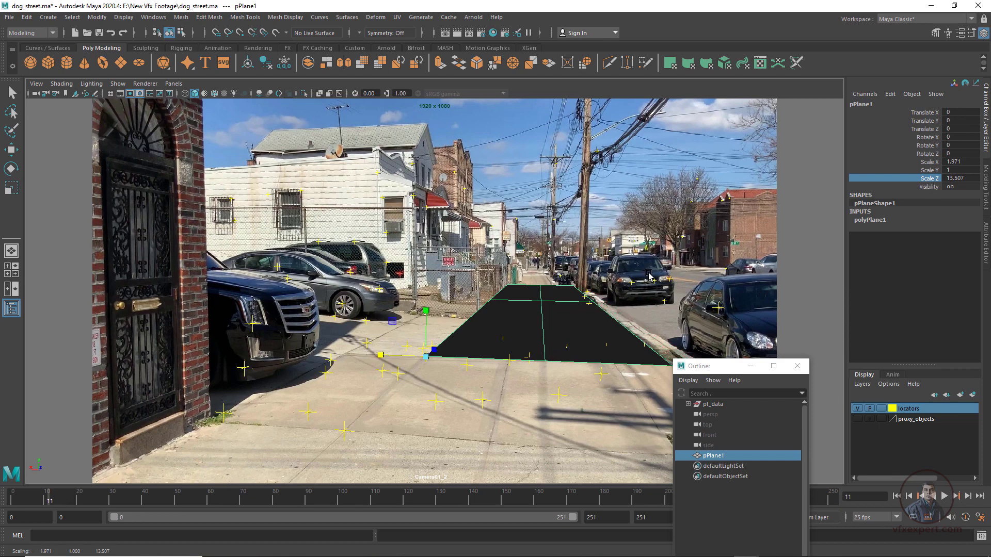
{"action": "left_click", "coordinate": [931, 161]}
{"action": "left_click", "coordinate": [934, 178]}
{"action": "middle_click_drag", "start_coordinate": [704, 268], "coordinate": [670, 269]}
{"action": "left_click", "coordinate": [723, 310]}
Save the scene as a new Maya Binary file named dog_street_01.mb in the New Vfx Footage folder
{"action": "left_click_drag", "start_coordinate": [757, 367], "coordinate": [829, 278]}
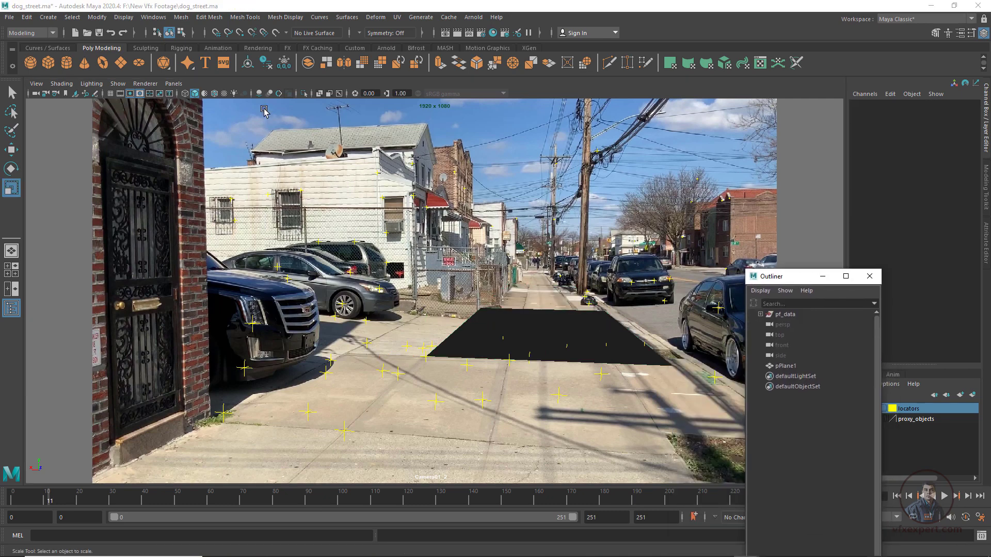
{"action": "left_click", "coordinate": [10, 17]}
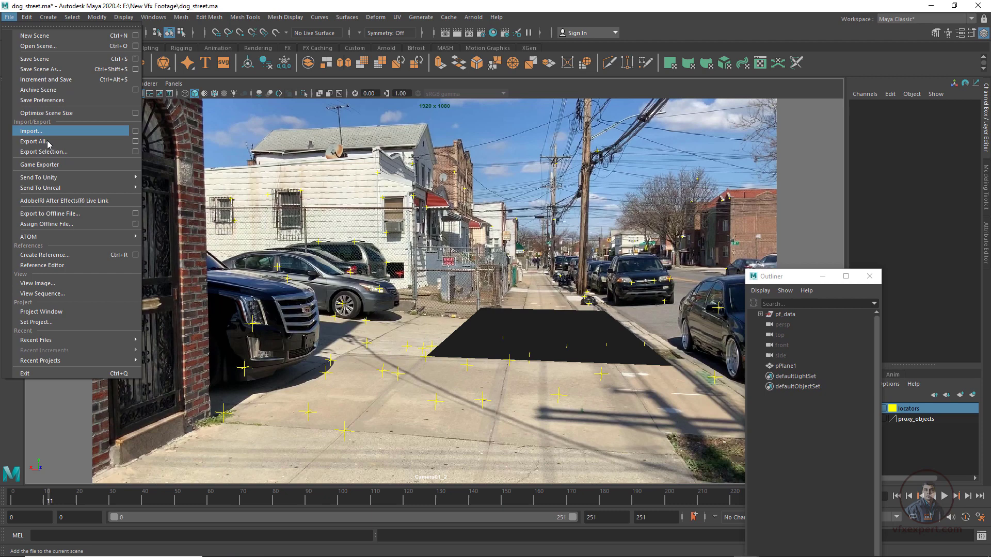
{"action": "left_click", "coordinate": [42, 69]}
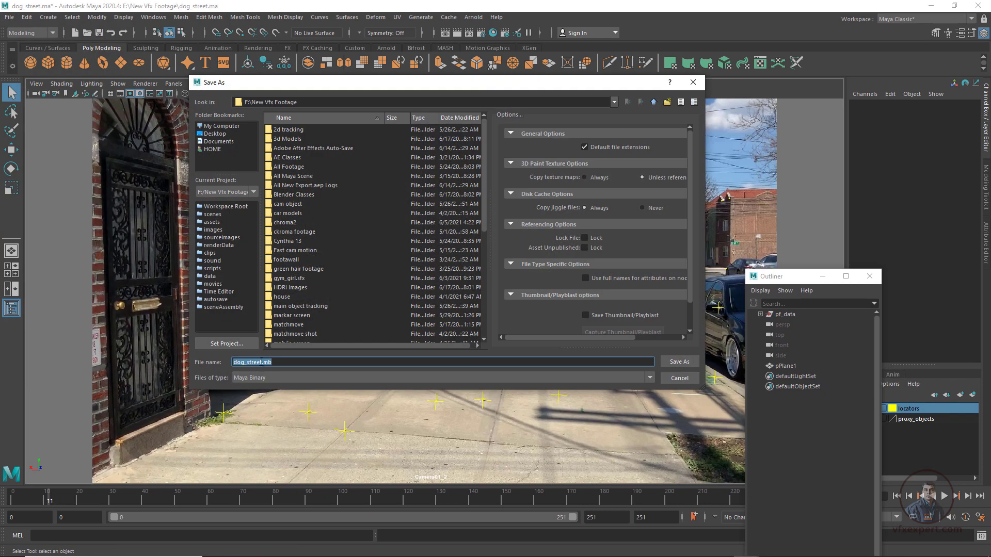
{"action": "left_click", "coordinate": [261, 363]}
{"action": "type", "text": "_01"}
{"action": "left_click", "coordinate": [679, 362]}
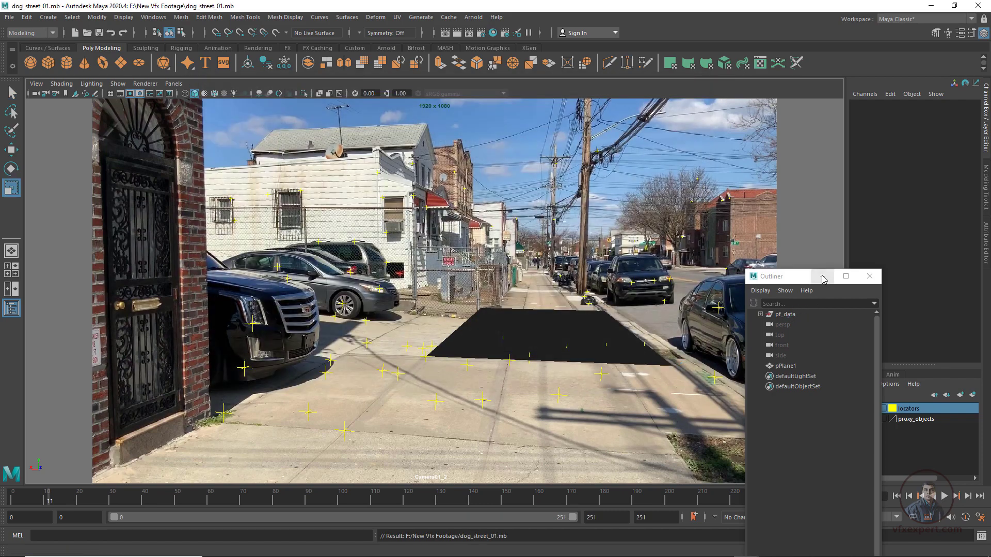
Create a polygon cube at frame 0, snap its pivot to a bottom corner, and raise it onto the ground at Translate Y 0.5
{"action": "left_click", "coordinate": [823, 278]}
{"action": "left_click_drag", "start_coordinate": [45, 501], "coordinate": [10, 460]}
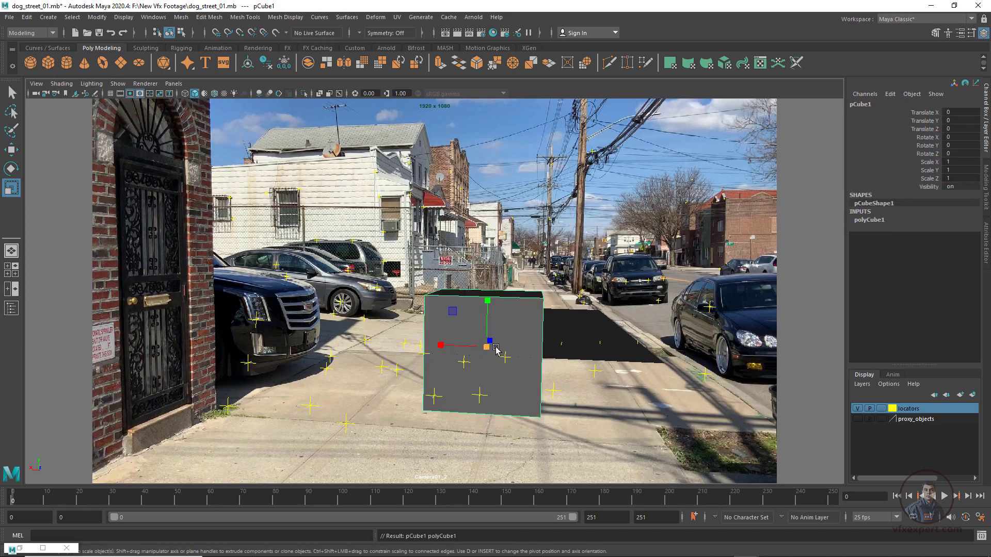
{"action": "key", "text": "w"}
{"action": "key", "text": "d"}
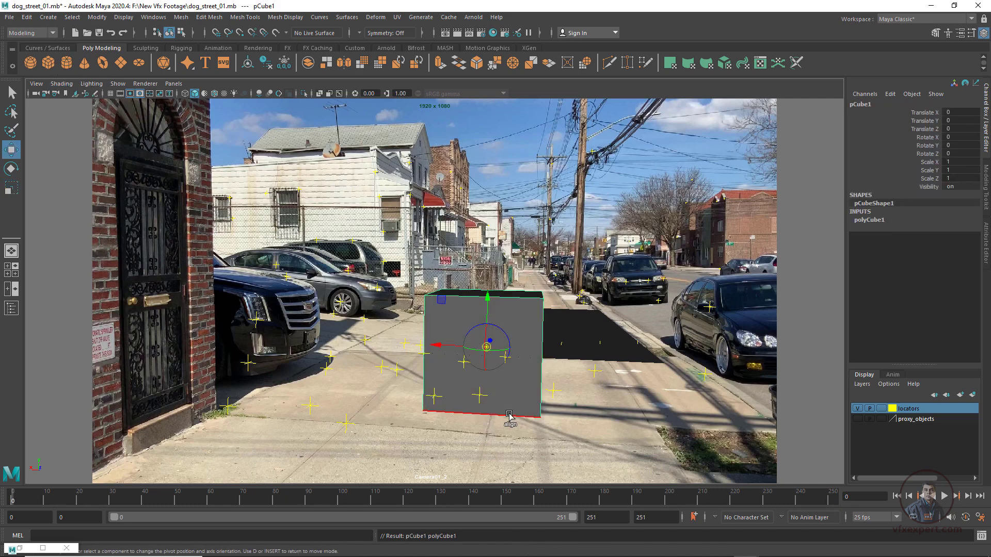
{"action": "key", "text": "v"}
{"action": "mouse_move", "coordinate": [485, 342]}
{"action": "left_mouse_down"}
{"action": "mouse_move", "coordinate": [425, 410]}
{"action": "mouse_move", "coordinate": [478, 349]}
{"action": "left_mouse_up"}
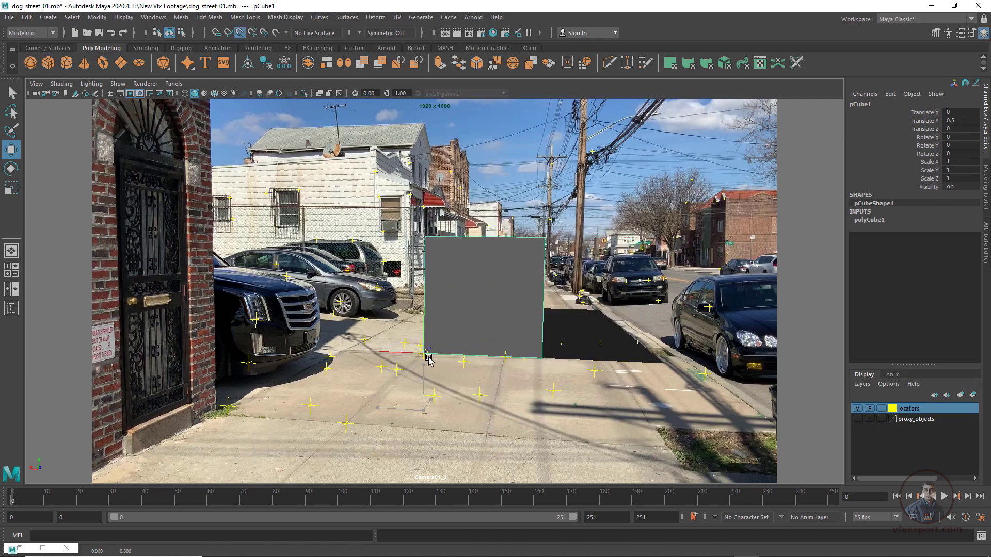
{"action": "left_click", "coordinate": [812, 288]}
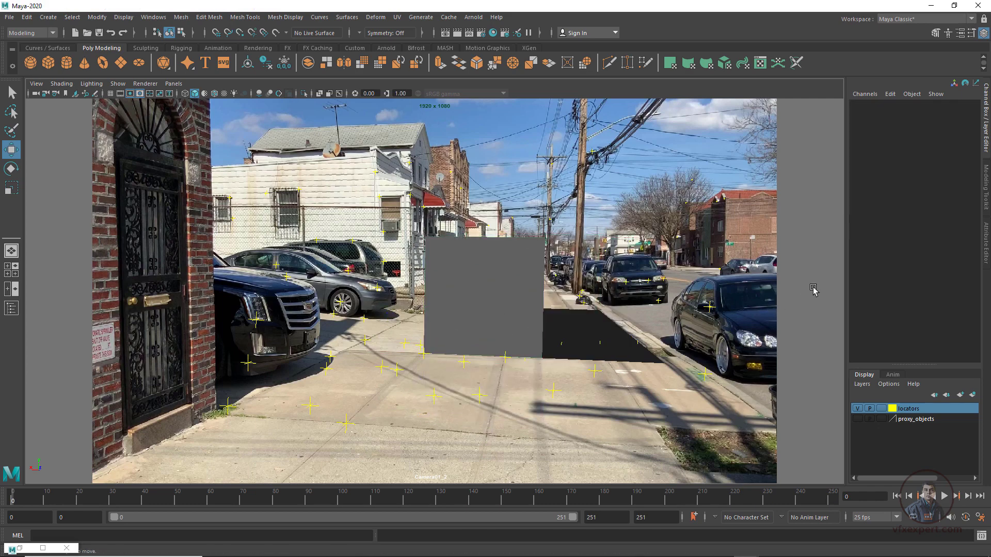
Add the ground plane pPlane1 to a new display layer named reffplane and hide that layer
{"action": "left_click", "coordinate": [591, 326]}
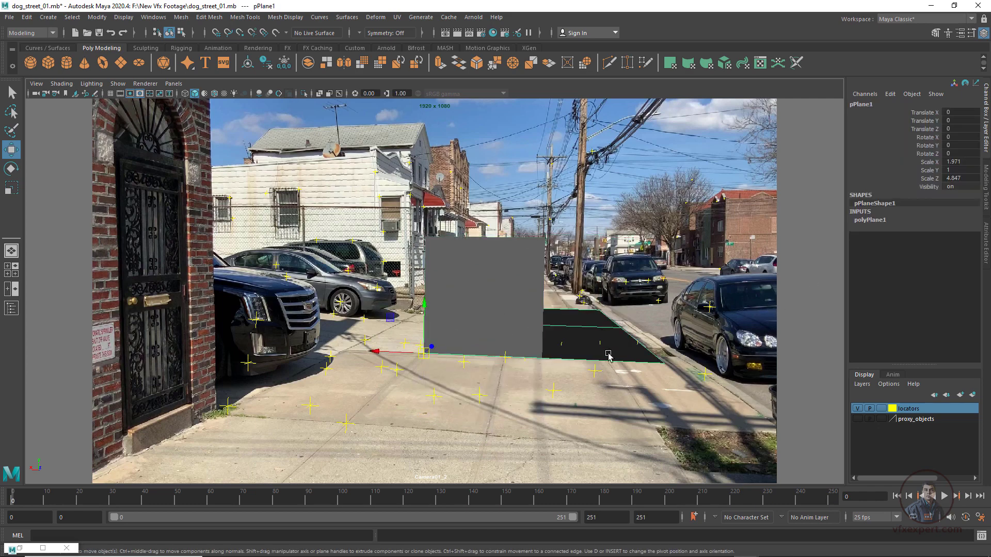
{"action": "left_click", "coordinate": [972, 395]}
{"action": "double_click", "coordinate": [914, 409]}
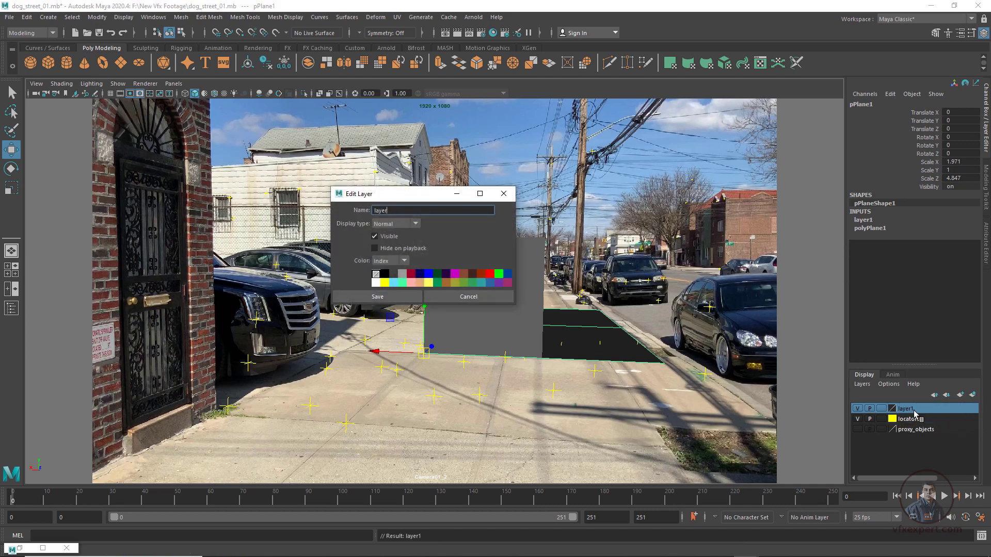
{"action": "type", "text": "reffplane"}
{"action": "left_click", "coordinate": [400, 299]}
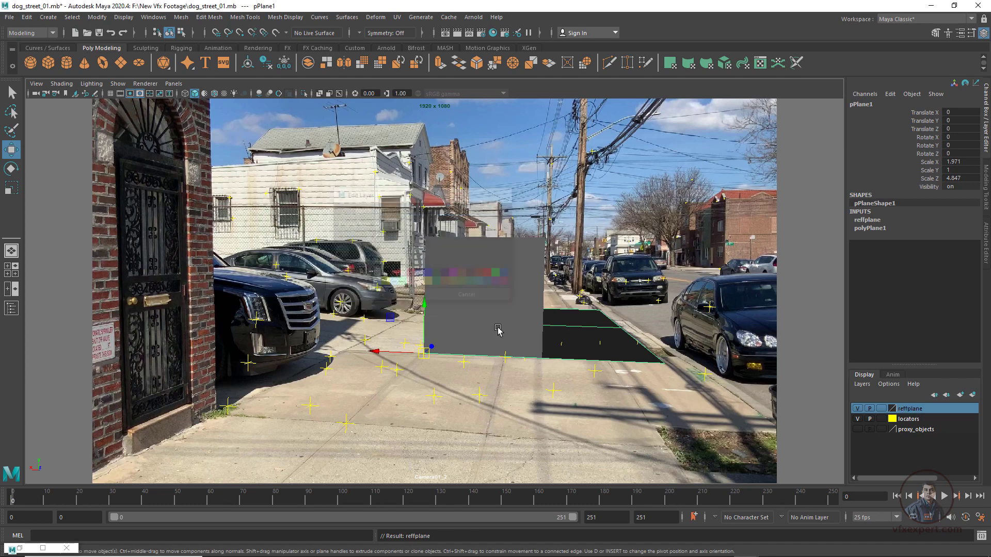
{"action": "left_click", "coordinate": [858, 409]}
{"action": "left_click", "coordinate": [499, 426]}
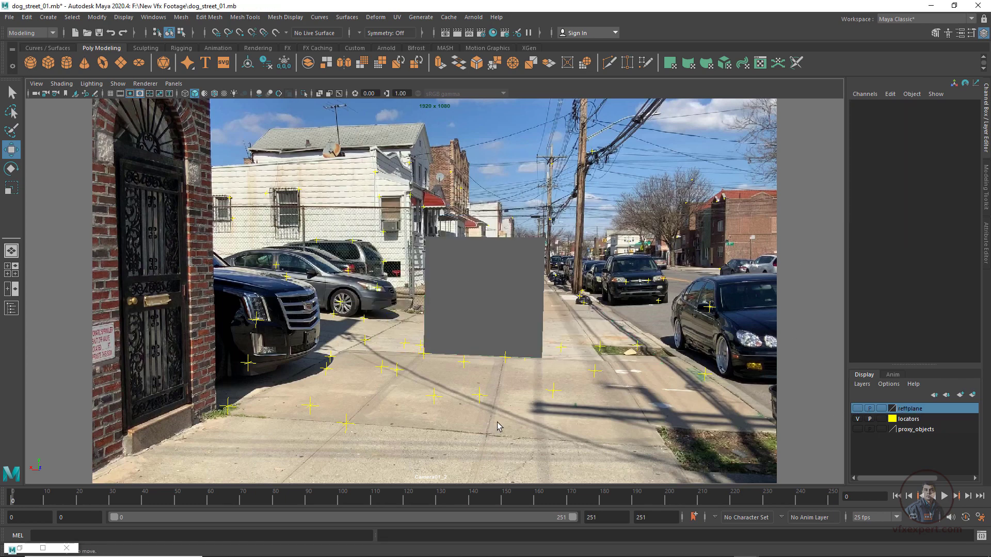
Play back the shot to check how the cube sticks to the sidewalk, and return to frame 0
{"action": "left_click_drag", "start_coordinate": [273, 488], "coordinate": [13, 490]}
{"action": "left_click", "coordinate": [944, 496]}
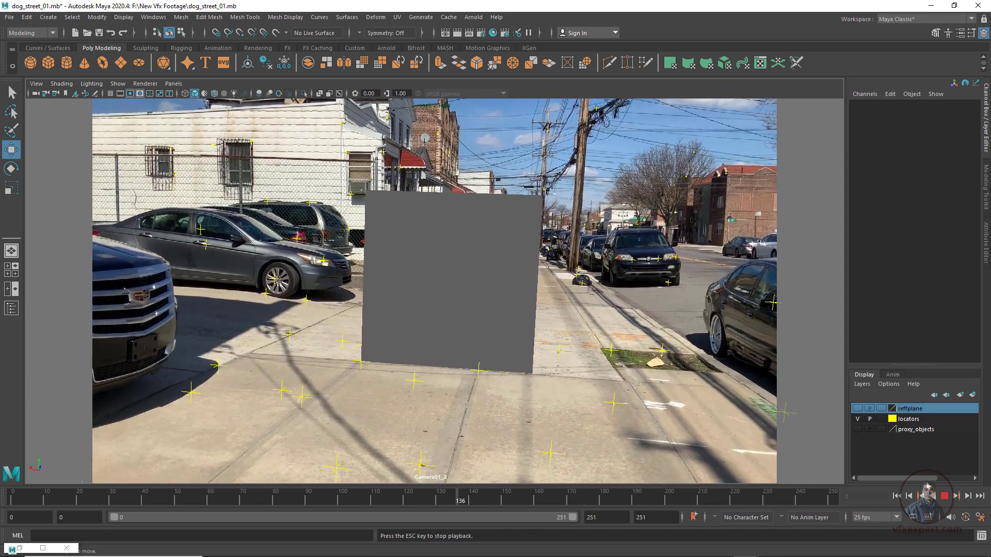
{"action": "left_click", "coordinate": [944, 497]}
{"action": "left_click_drag", "start_coordinate": [490, 500], "coordinate": [12, 500]}
Put the cube into a new display layer and hide that layer
{"action": "left_click", "coordinate": [514, 304]}
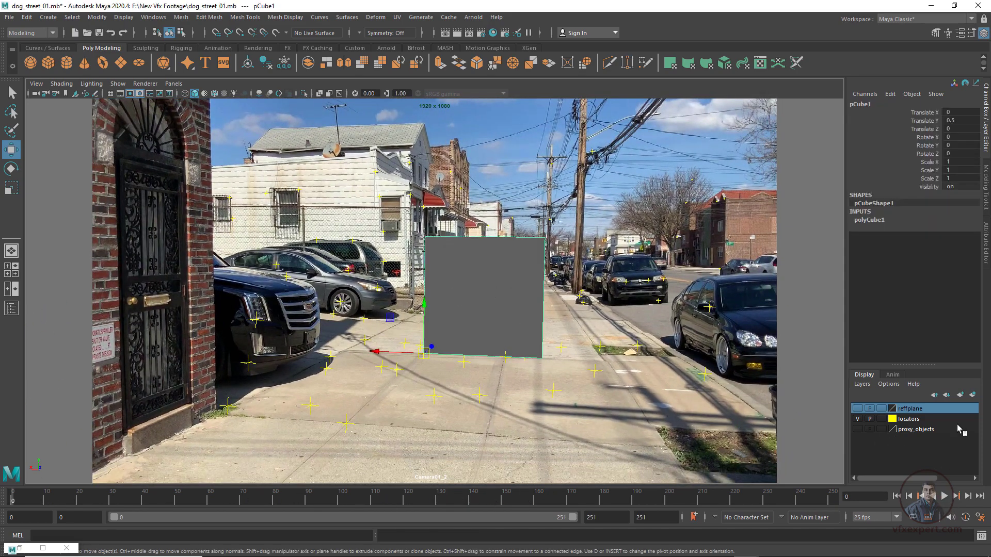
{"action": "left_click", "coordinate": [972, 395]}
{"action": "left_click", "coordinate": [857, 408]}
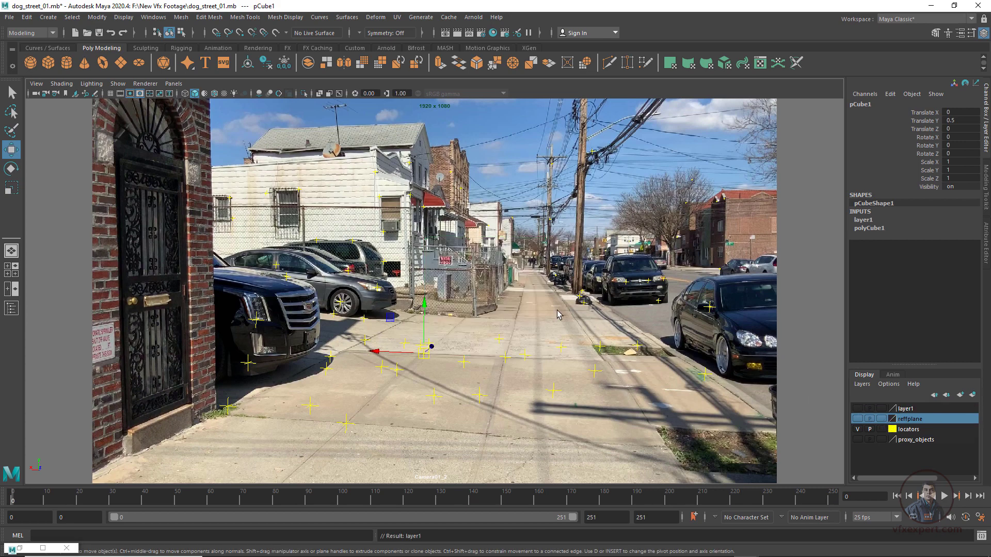
{"action": "left_click", "coordinate": [445, 317]}
Import the car model sls_amg.obj from the MercedesBenzSLSAMG folder and bring up the Outliner to list its parts
{"action": "left_click", "coordinate": [10, 17]}
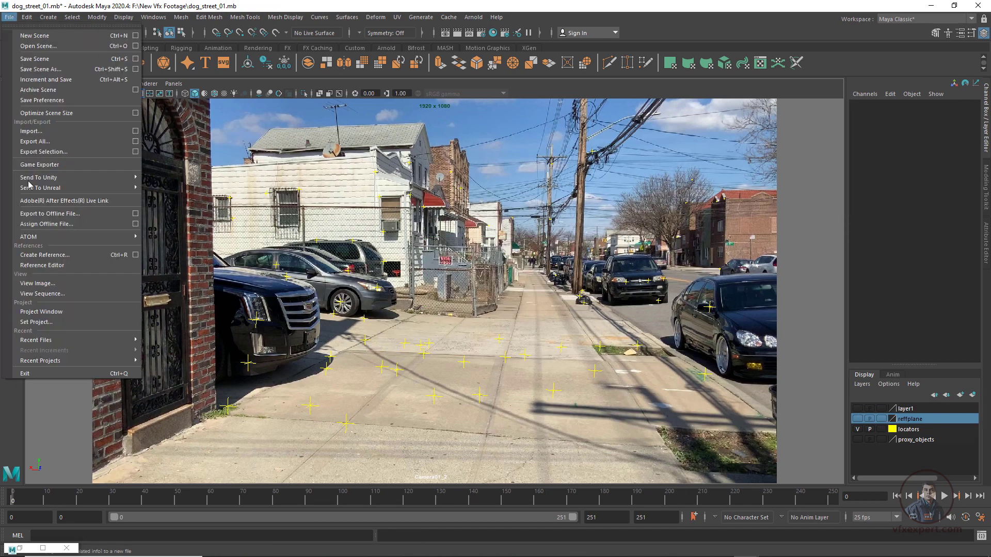
{"action": "left_click", "coordinate": [31, 131]}
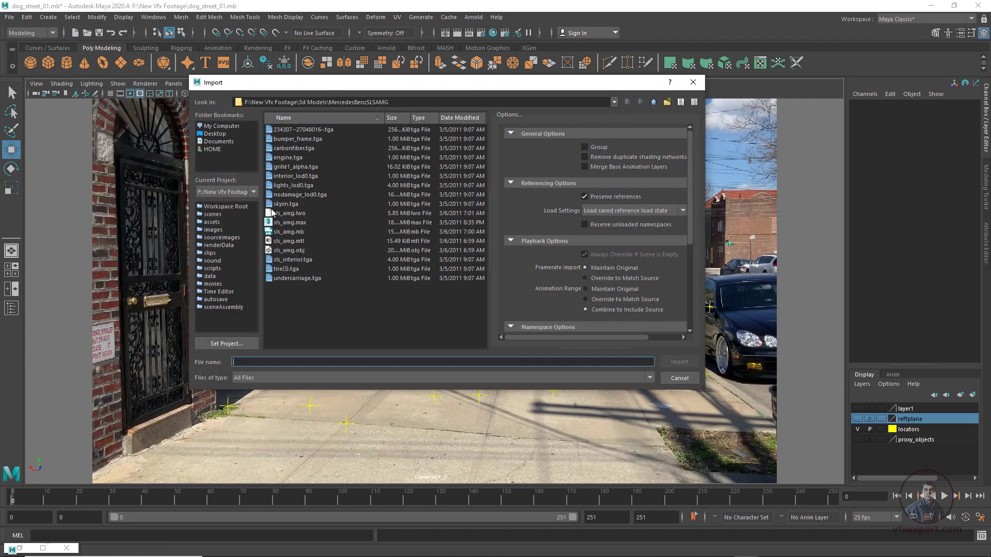
{"action": "left_click", "coordinate": [297, 251]}
{"action": "left_click", "coordinate": [678, 362]}
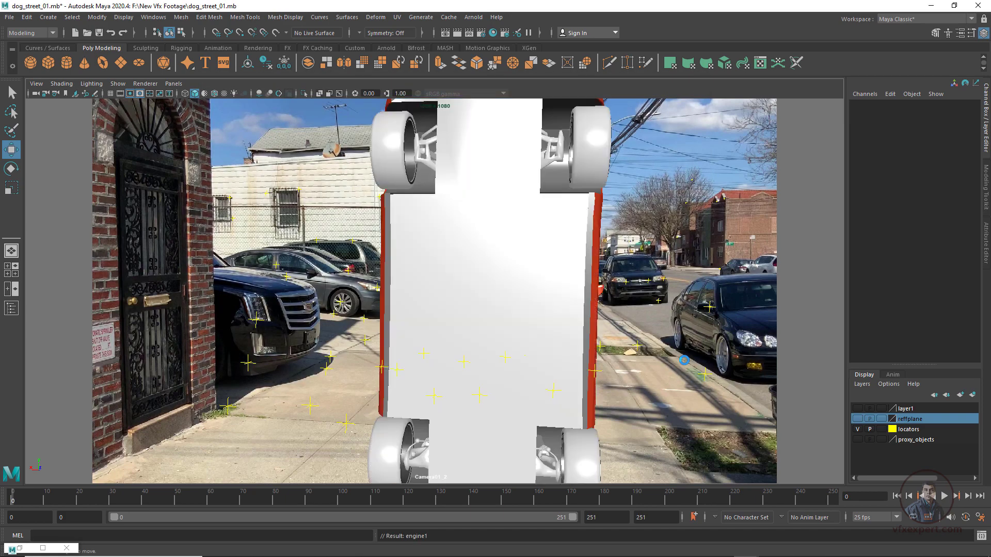
{"action": "left_click", "coordinate": [20, 548]}
{"action": "left_click_drag", "start_coordinate": [776, 279], "coordinate": [697, 119]}
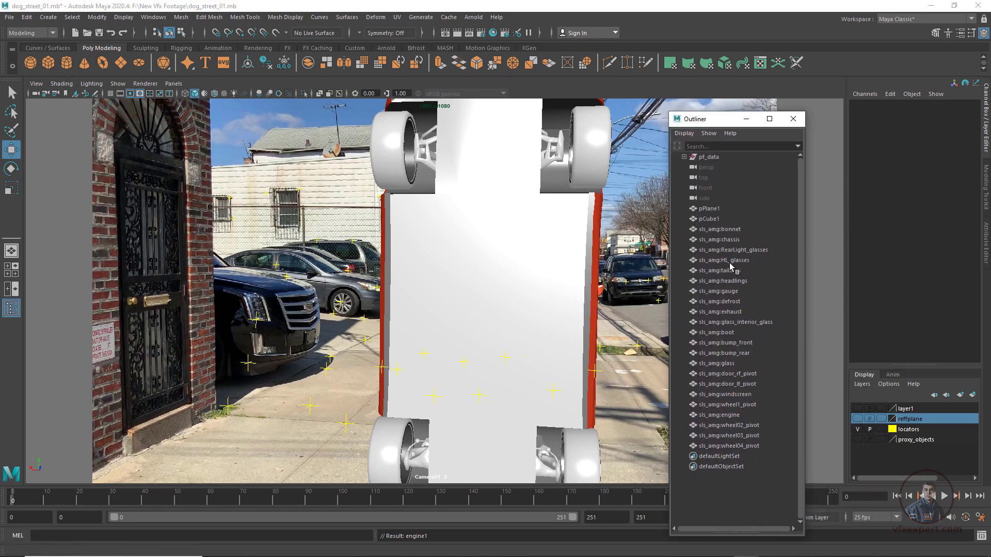
Group all the sls_amg car parts, from bonnet to wheel04_pivot, and name the group car_model
{"action": "left_click", "coordinate": [522, 216]}
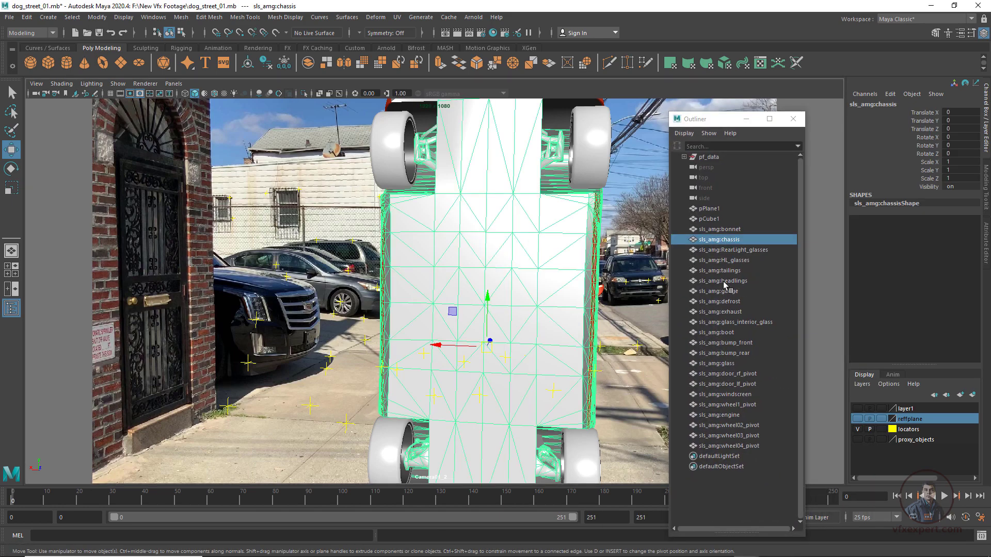
{"action": "left_click", "coordinate": [710, 230]}
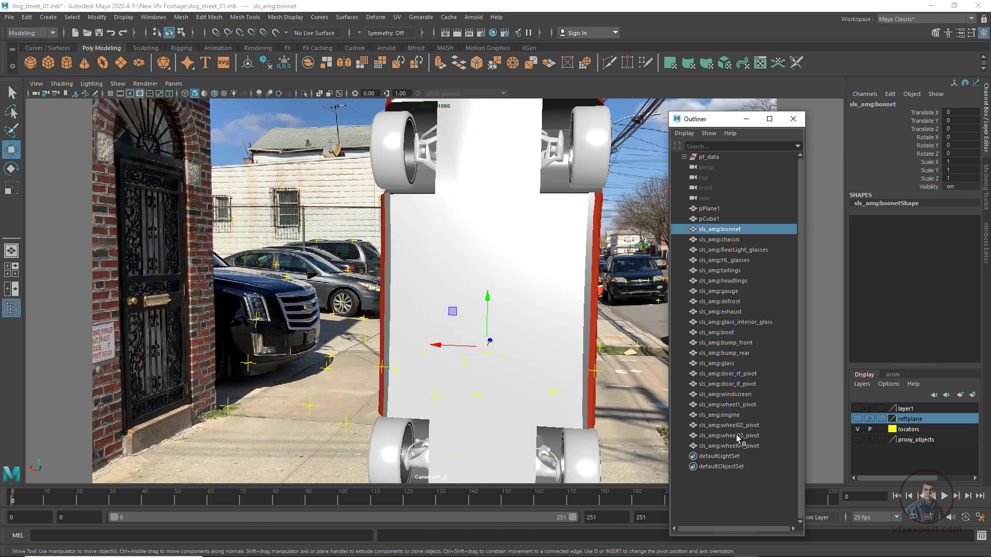
{"action": "left_click", "coordinate": [725, 447], "text": "shift"}
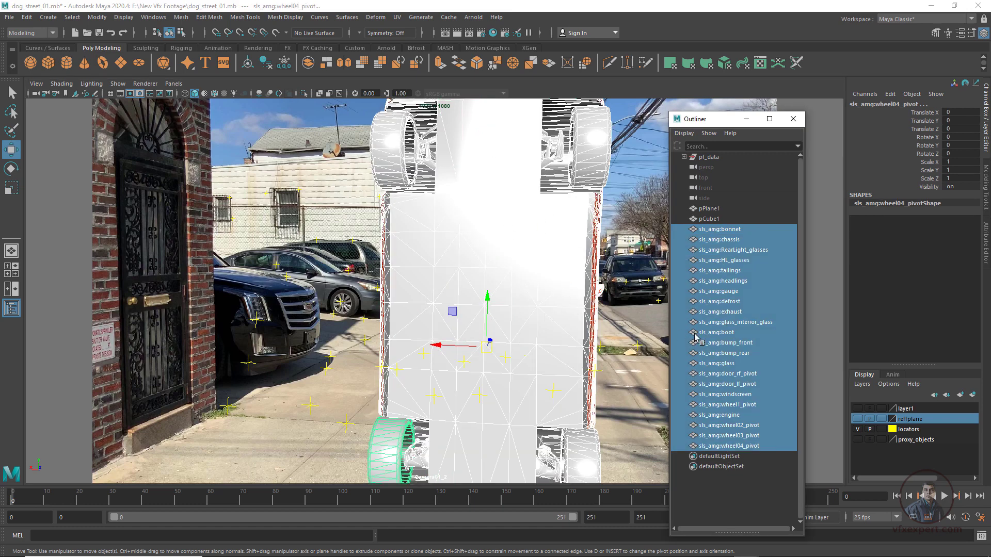
{"action": "key", "text": "ctrl+g"}
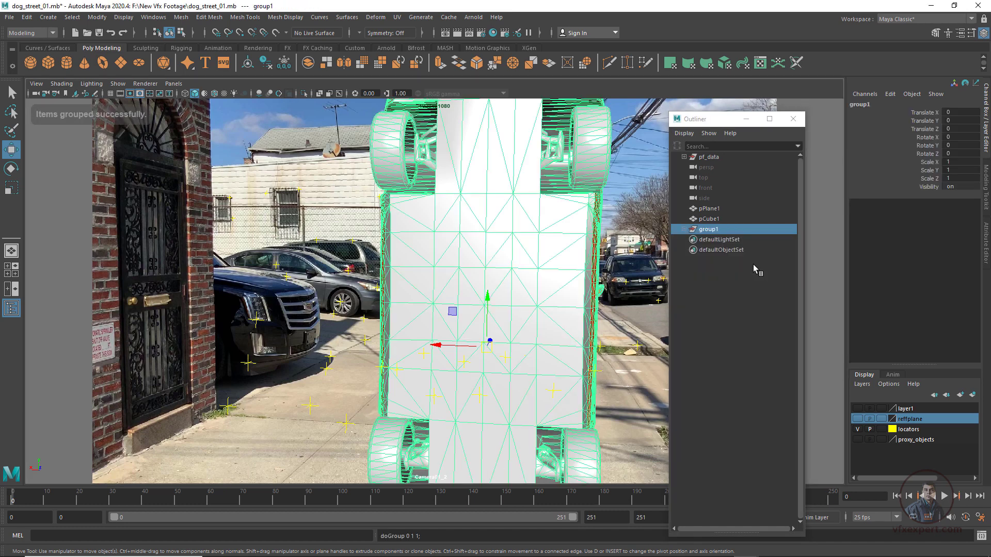
{"action": "double_click", "coordinate": [713, 230]}
{"action": "type", "text": "ca"}
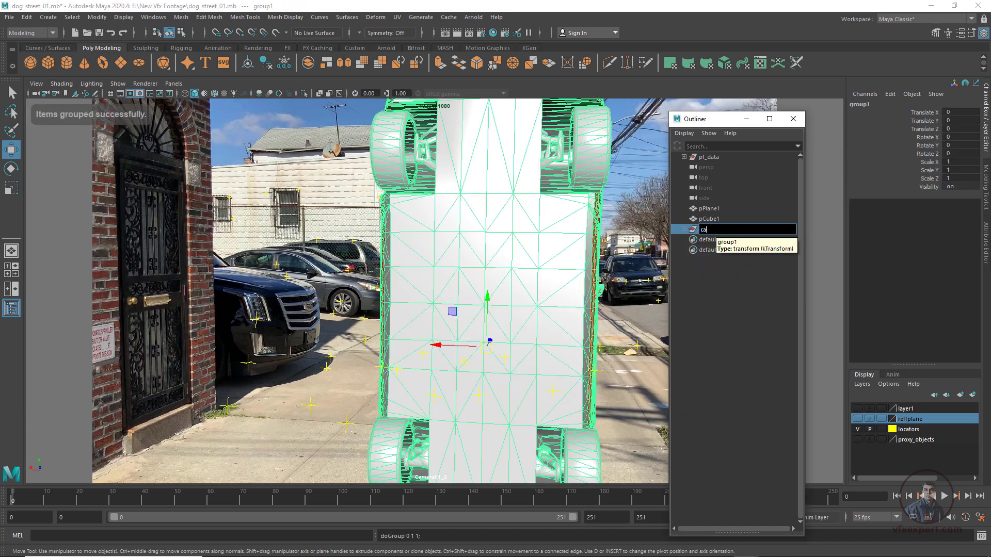
{"action": "type", "text": "r_model"}
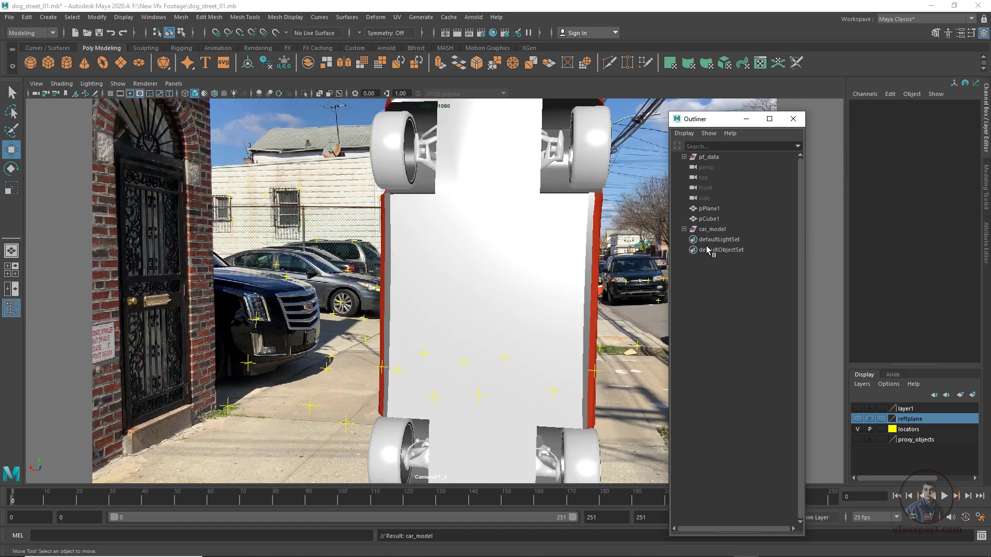
{"action": "key", "text": "Return"}
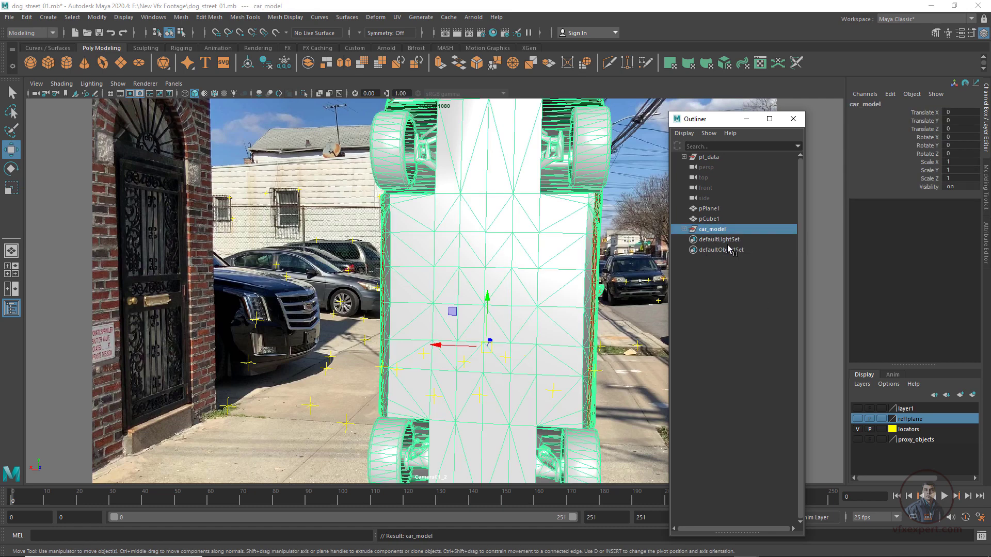
Rotate the car_model group to -90 in X and -180 in Y so the car stands upright facing the camera
{"action": "left_click", "coordinate": [959, 138]}
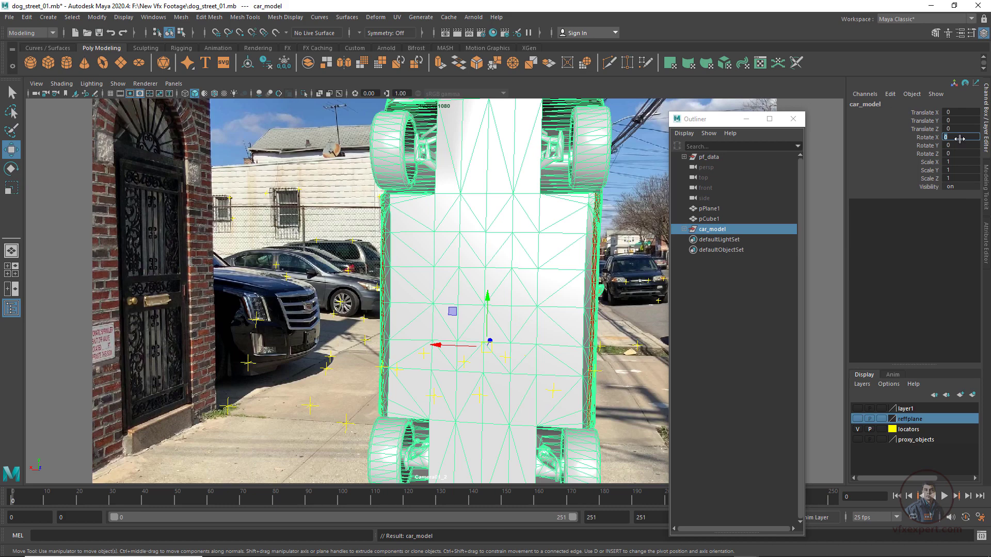
{"action": "key", "text": "Return"}
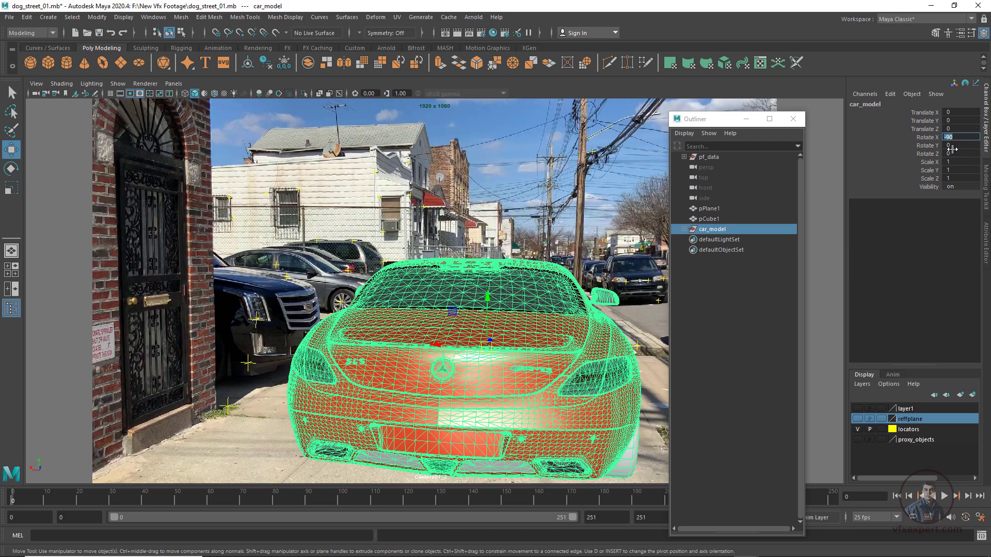
{"action": "left_click", "coordinate": [956, 146]}
{"action": "type", "text": "-180"}
{"action": "key", "text": "Return"}
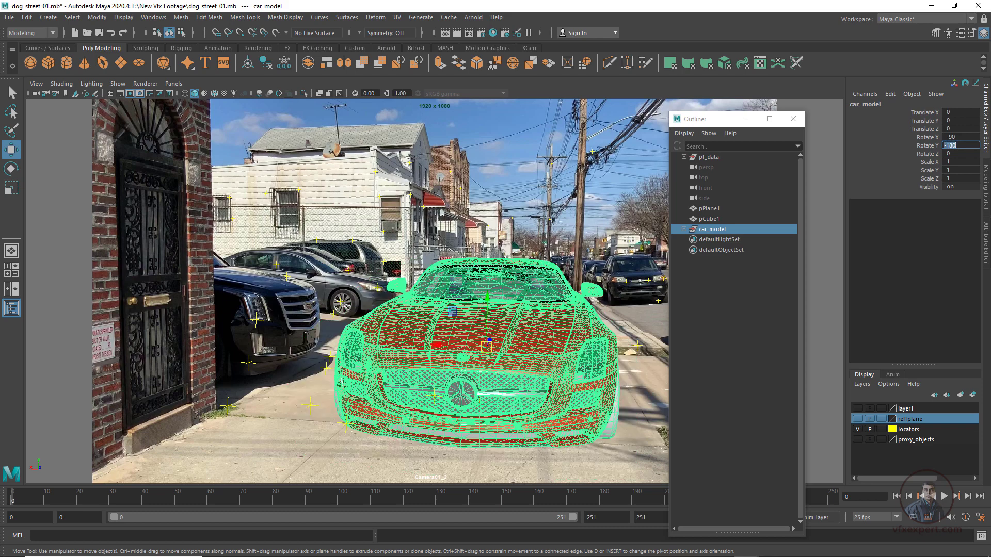
{"action": "left_click", "coordinate": [643, 310]}
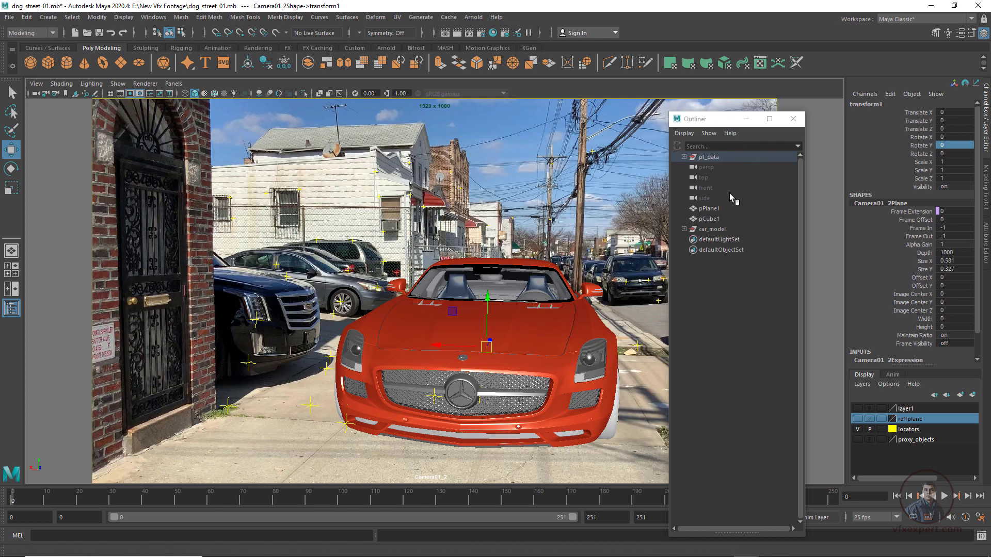
Scale the car_model group to 0.6 on all three axes, close the Outliner and preview the shot from frame 0
{"action": "left_click", "coordinate": [712, 229]}
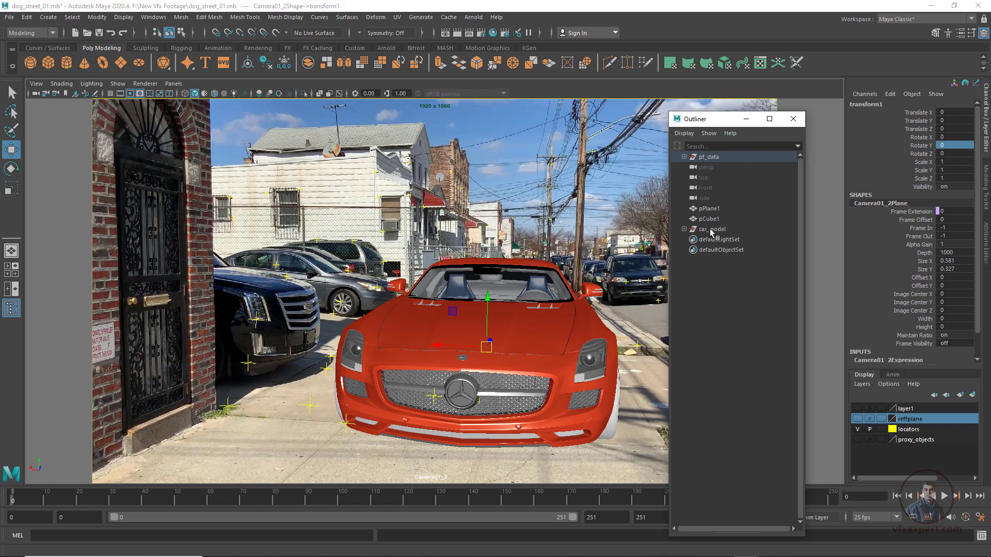
{"action": "left_click_drag", "start_coordinate": [963, 161], "coordinate": [960, 178]}
{"action": "type", "text": "0.6"}
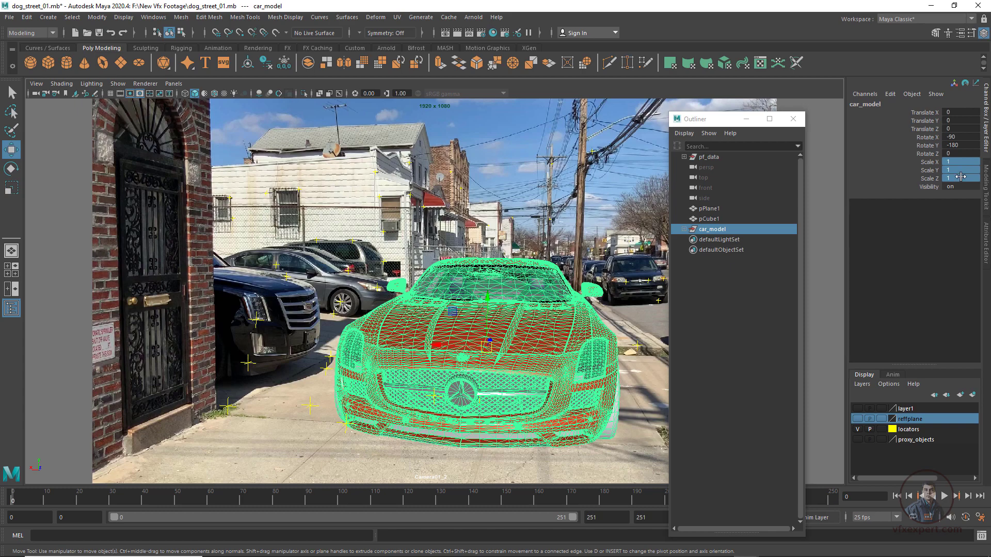
{"action": "key", "text": "Return"}
{"action": "left_click", "coordinate": [546, 291]}
{"action": "left_click", "coordinate": [793, 118]}
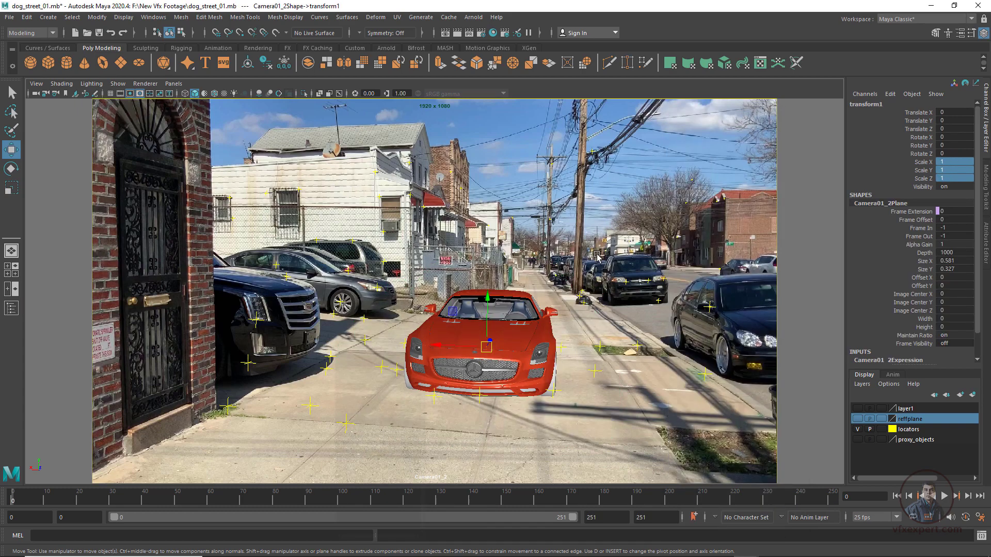
{"action": "left_click_drag", "start_coordinate": [408, 491], "coordinate": [2, 491]}
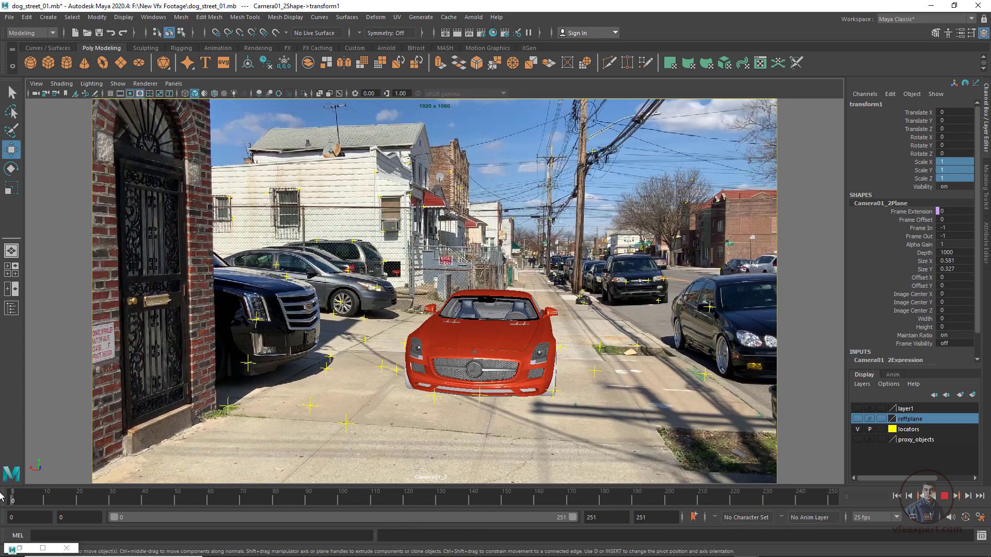
Move the car_model group across the sidewalk to about -0.321 in X and 0.133 in Z
{"action": "left_click", "coordinate": [441, 356]}
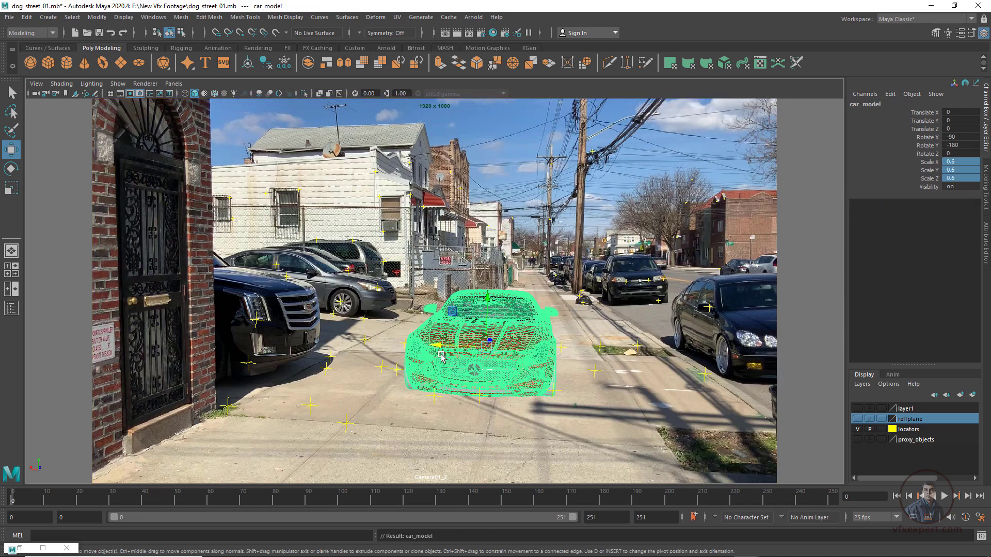
{"action": "middle_click_drag", "start_coordinate": [439, 349], "coordinate": [376, 352]}
{"action": "left_click", "coordinate": [370, 343]}
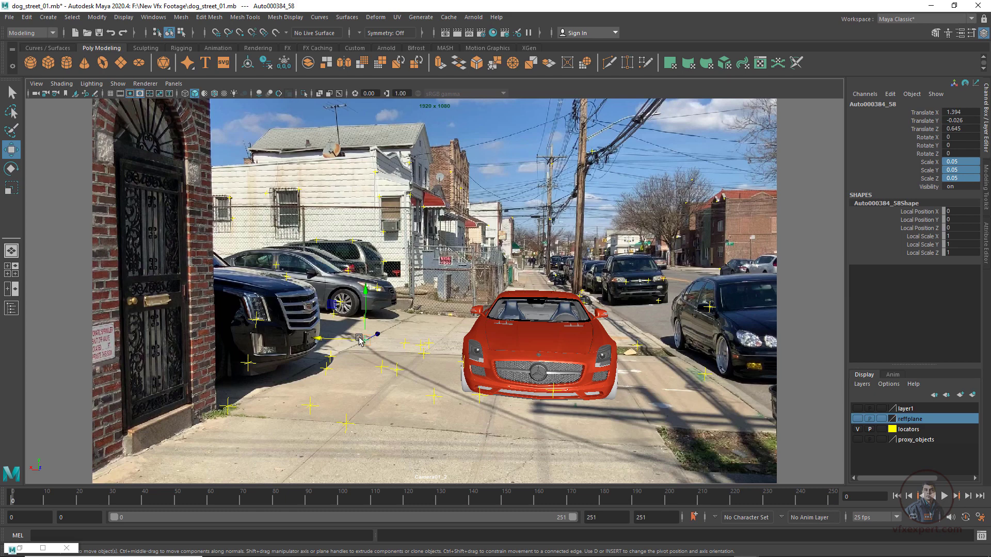
{"action": "left_click", "coordinate": [534, 351]}
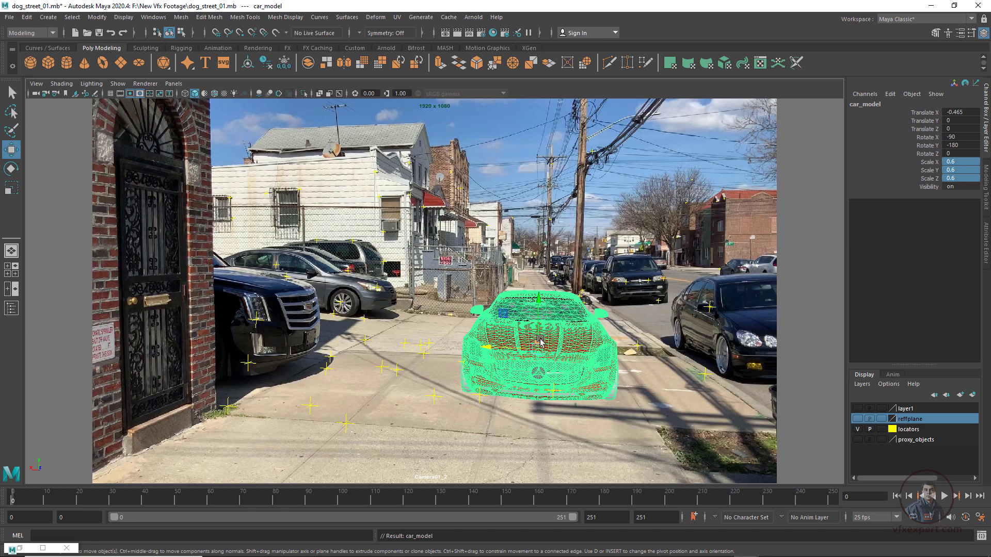
{"action": "key", "text": "v"}
{"action": "left_click_drag", "start_coordinate": [537, 352], "coordinate": [467, 364]}
Show the grid in the persp view and, in the side view, raise the car to about 0.297 in Y so its wheels rest on the ground
{"action": "left_click", "coordinate": [173, 83]}
{"action": "mouse_move", "coordinate": [214, 101]}
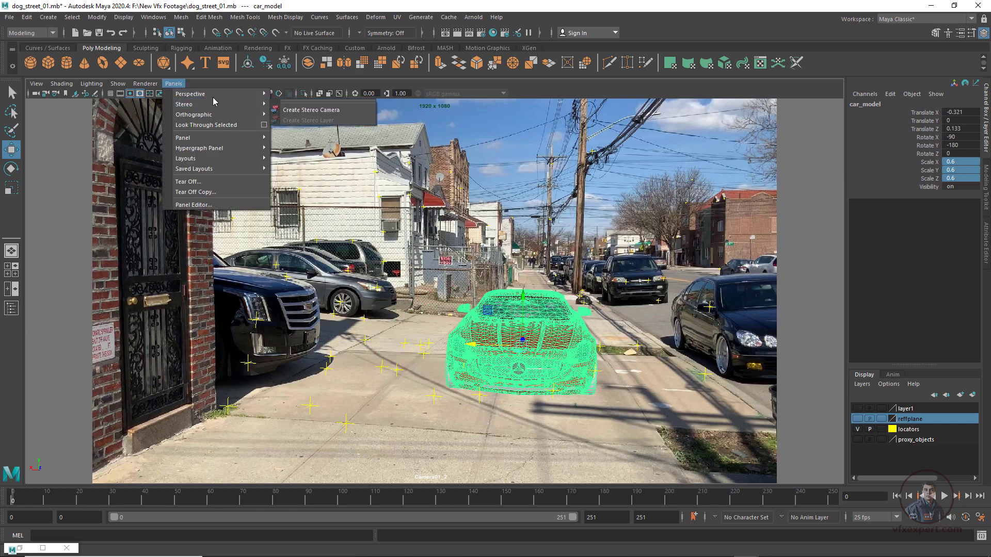
{"action": "left_click", "coordinate": [306, 105]}
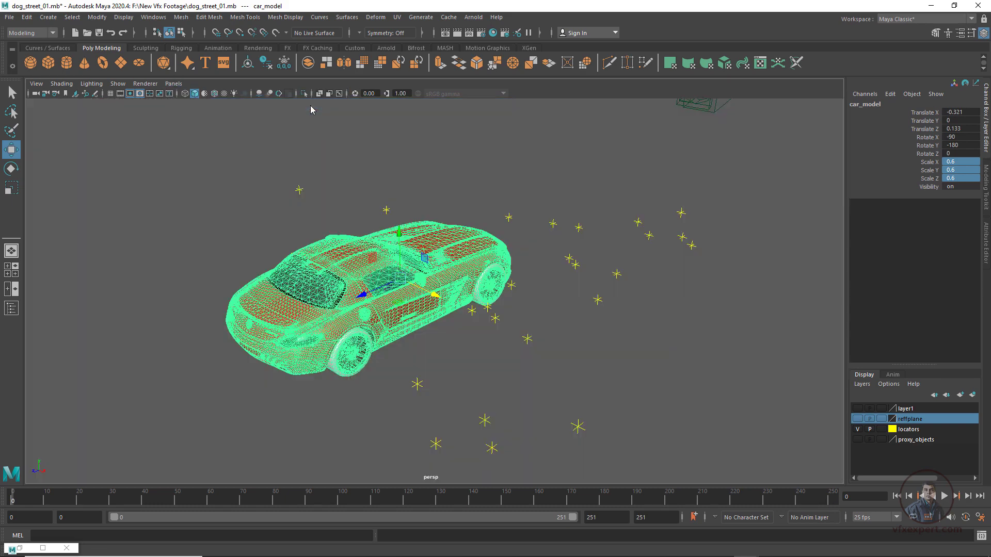
{"action": "left_click", "coordinate": [111, 94]}
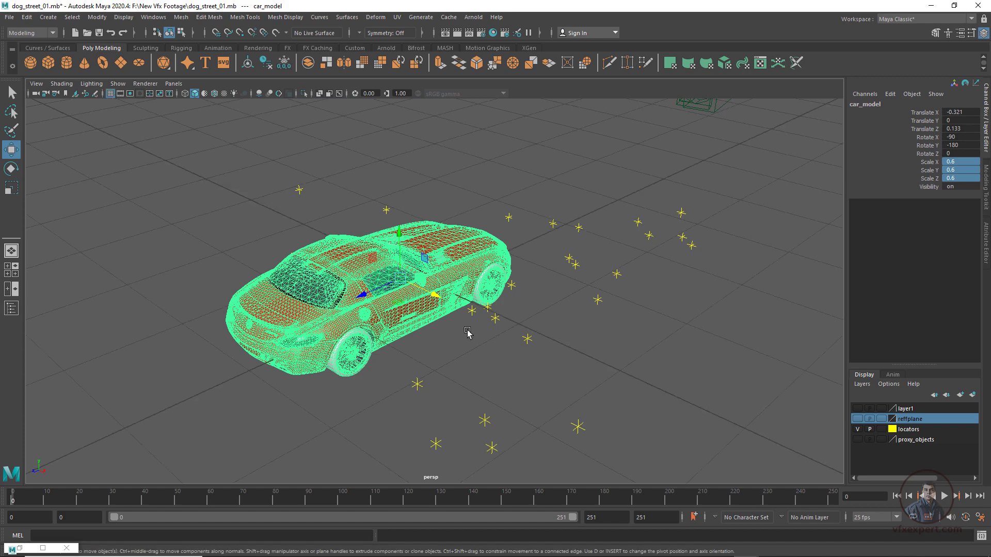
{"action": "key", "text": "space"}
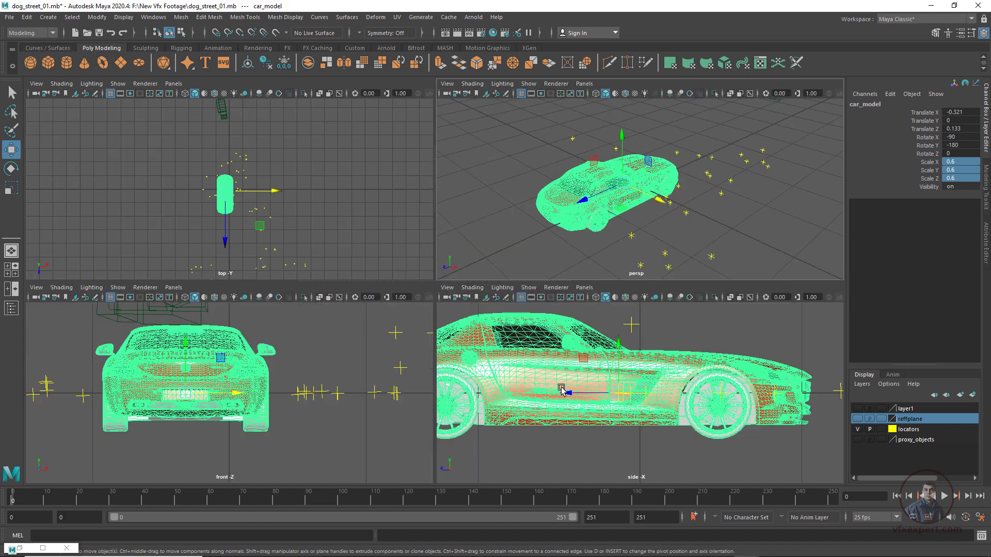
{"action": "scroll", "coordinate": [416, 325], "scroll_direction": "down", "scroll_amount": 8}
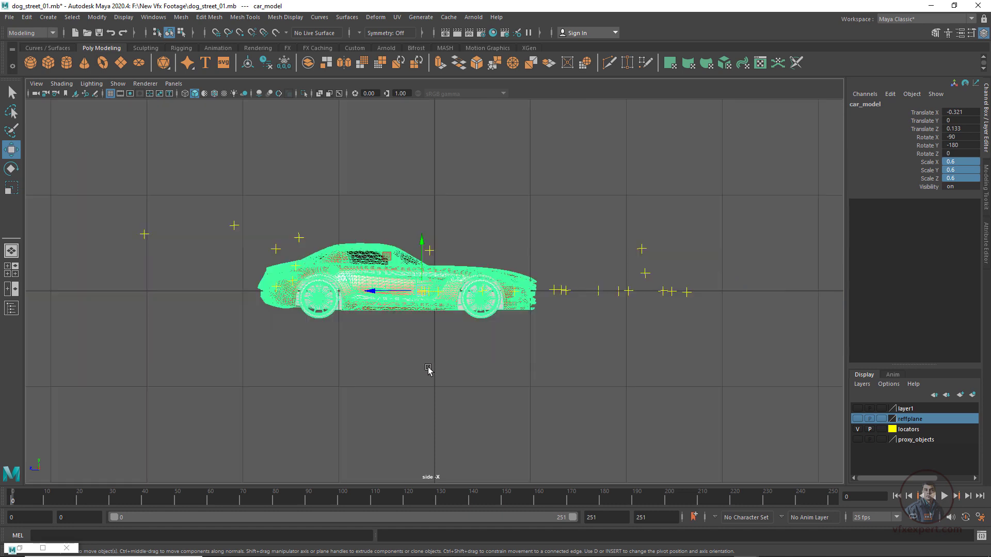
{"action": "left_click_drag", "start_coordinate": [425, 238], "coordinate": [433, 227]}
{"action": "scroll", "coordinate": [380, 307], "scroll_direction": "up", "scroll_amount": 3}
{"action": "key", "text": "space"}
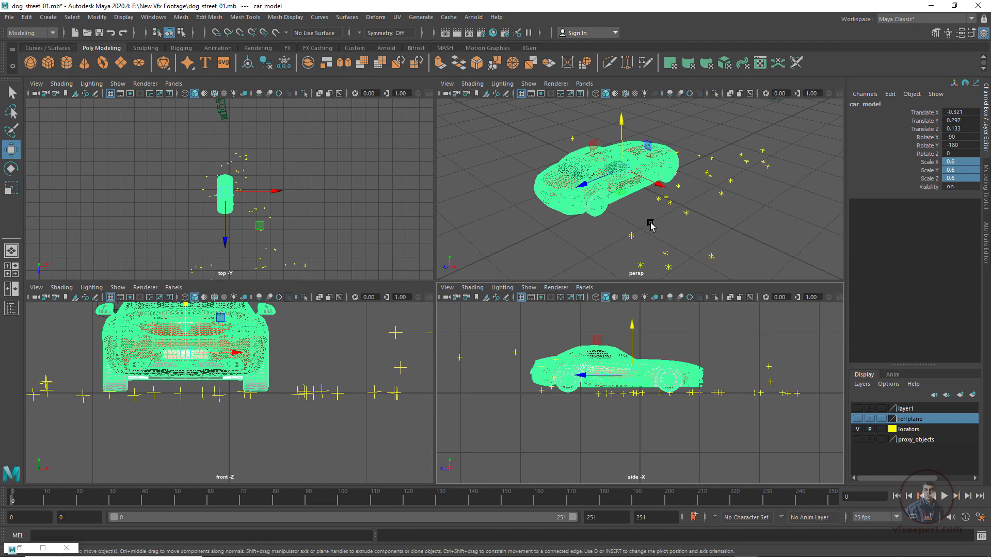
Look through Camera01_2 again and briefly play the shot to check the raised car against the ground
{"action": "key", "text": "space"}
{"action": "left_click", "coordinate": [173, 84]}
{"action": "mouse_move", "coordinate": [200, 99]}
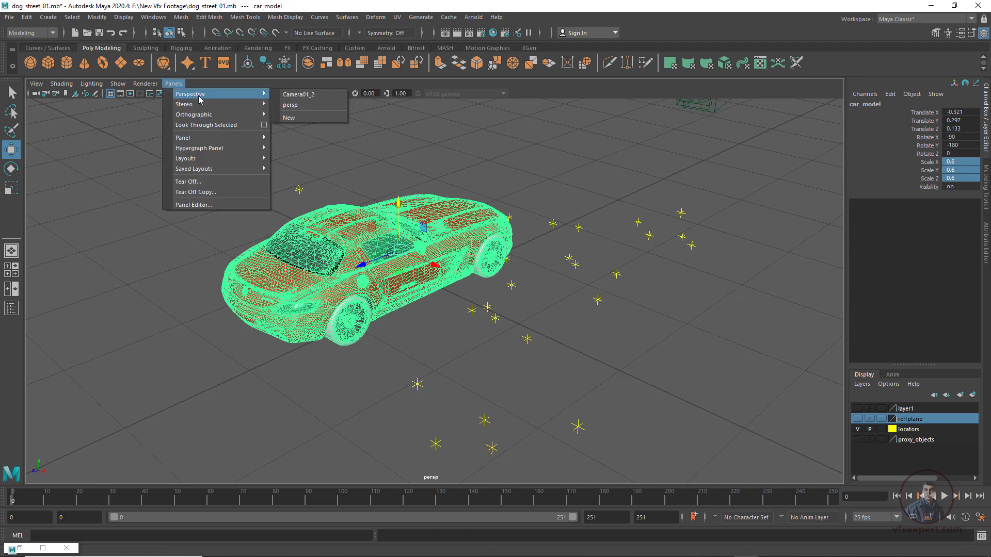
{"action": "left_click", "coordinate": [298, 94]}
{"action": "left_click", "coordinate": [800, 252]}
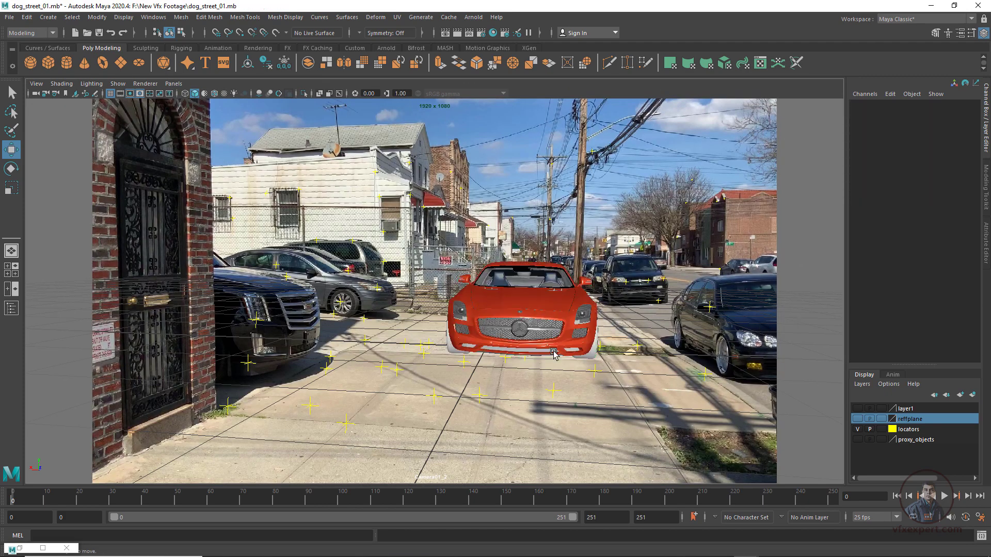
{"action": "key", "text": "alt+v"}
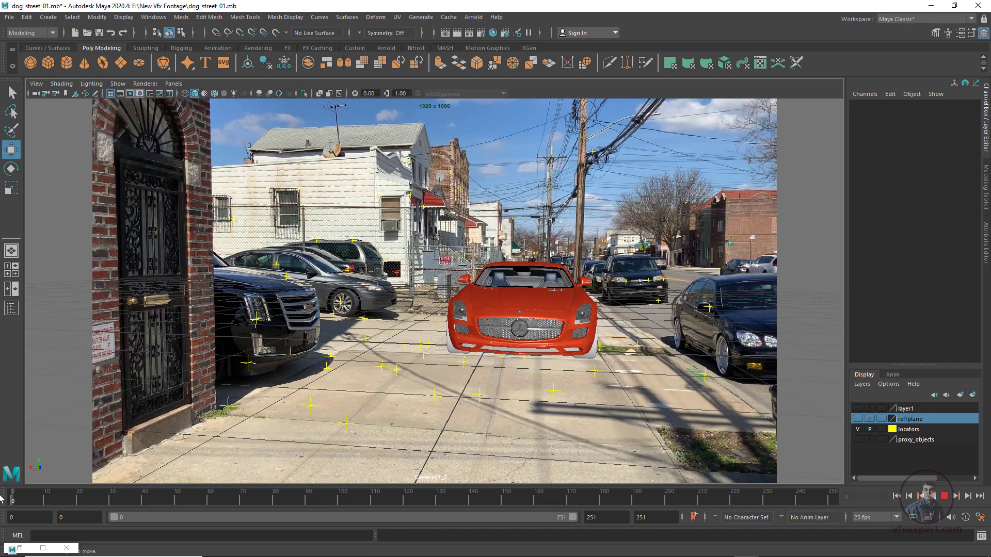
{"action": "key", "text": "alt+v"}
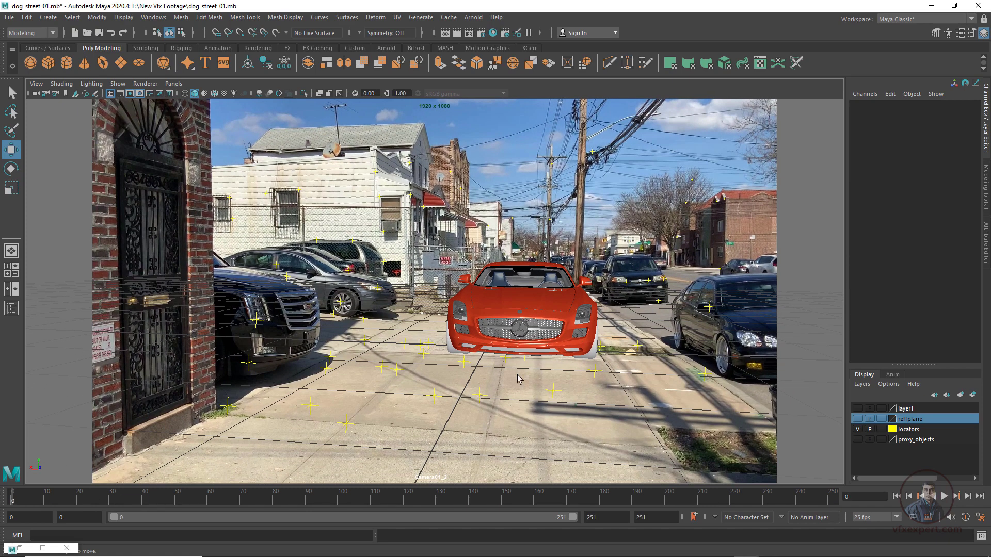
Hide the grid and the locators layer, and shift the whole car slightly along X toward the driveway
{"action": "left_click", "coordinate": [110, 94]}
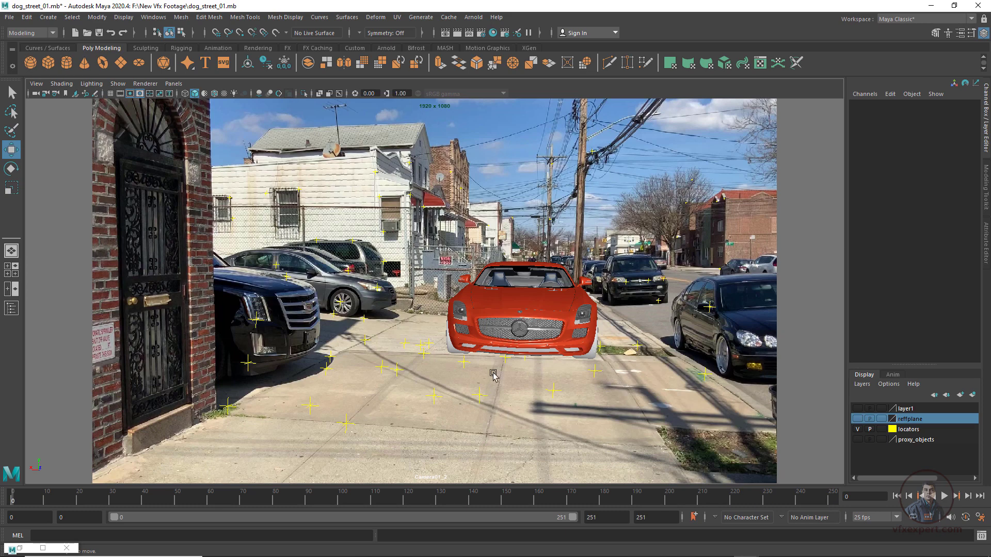
{"action": "left_click", "coordinate": [857, 430]}
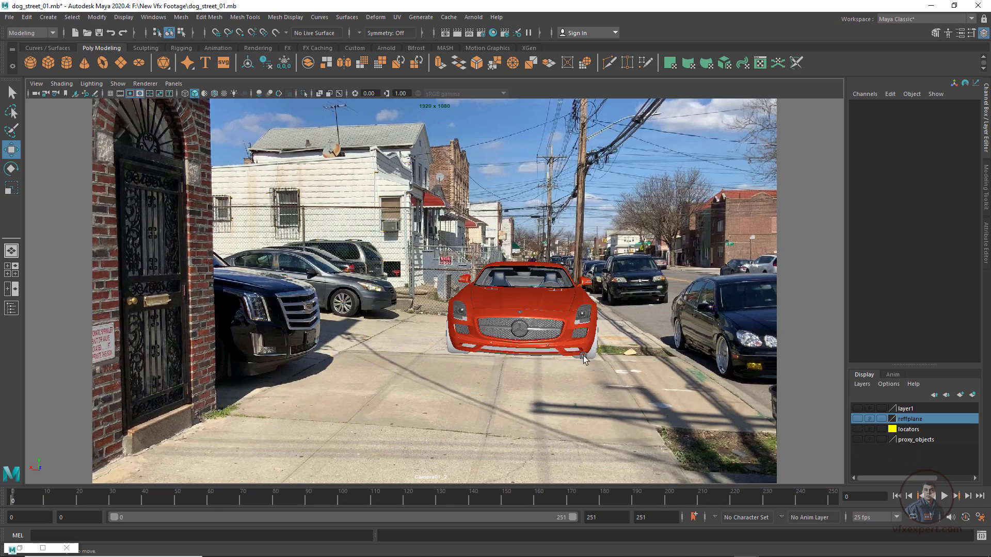
{"action": "left_click", "coordinate": [566, 337]}
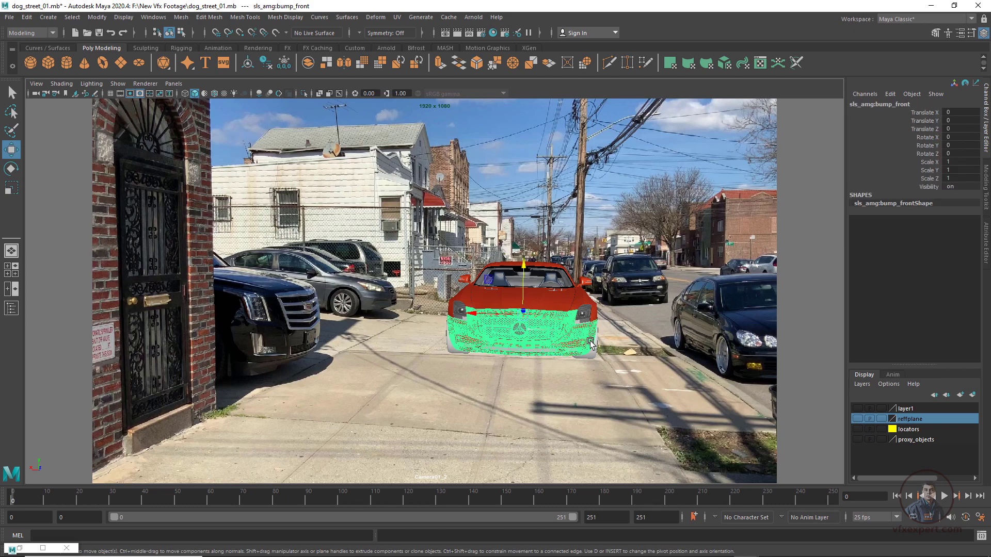
{"action": "key", "text": "Up"}
{"action": "left_click_drag", "start_coordinate": [475, 315], "coordinate": [460, 315]}
{"action": "left_click", "coordinate": [799, 290]}
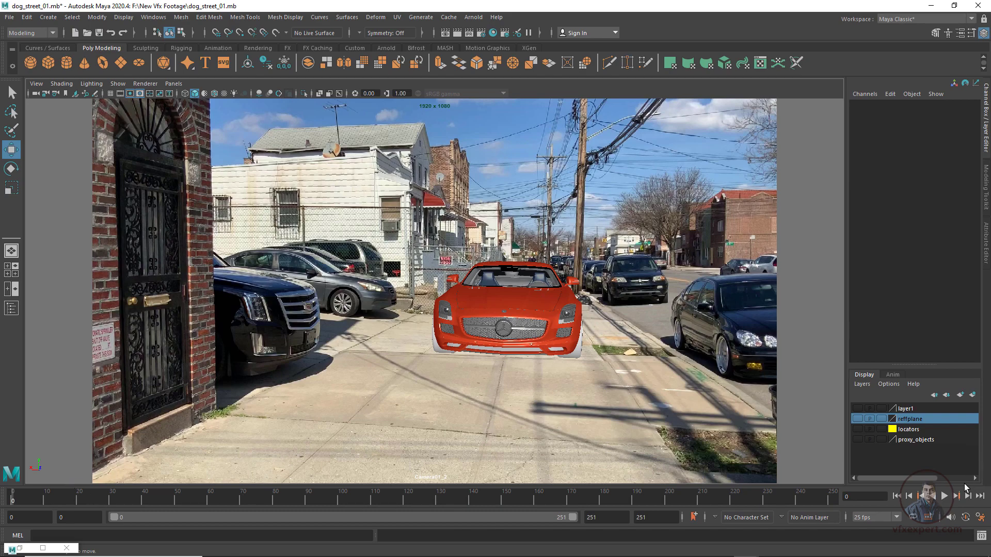
Play back the shot to check how the car sticks to the sidewalk, and return to frame 0
{"action": "left_click", "coordinate": [945, 496]}
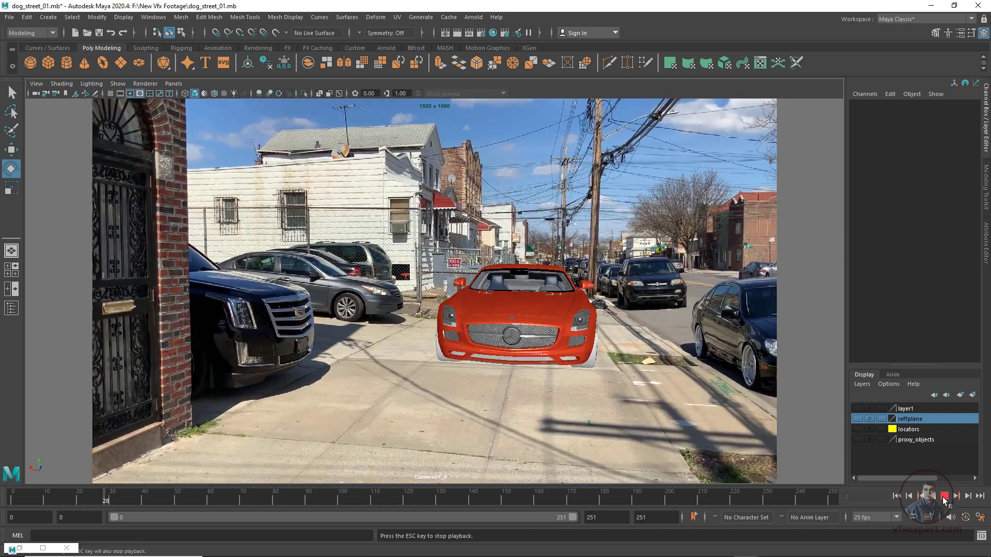
{"action": "left_click", "coordinate": [944, 496]}
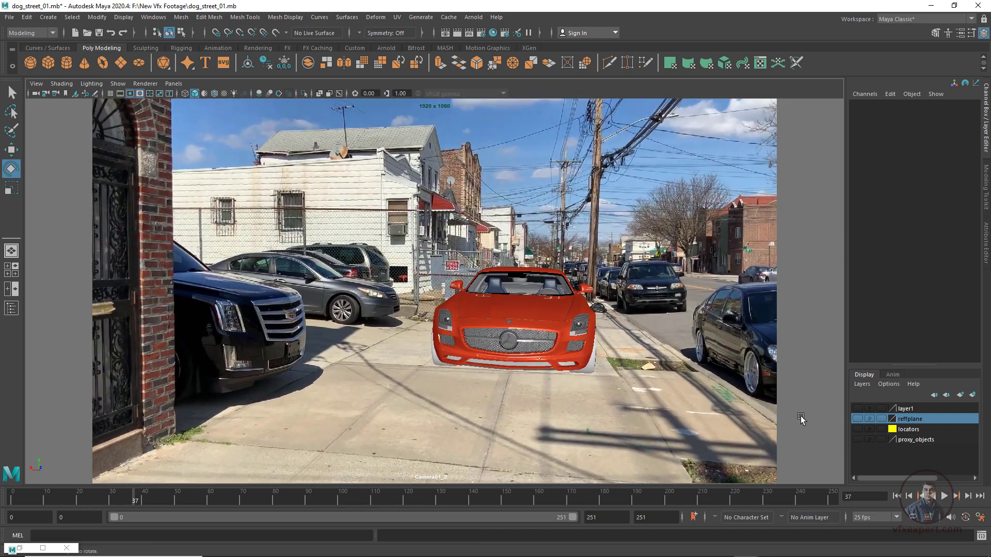
{"action": "left_click_drag", "start_coordinate": [137, 501], "coordinate": [11, 498]}
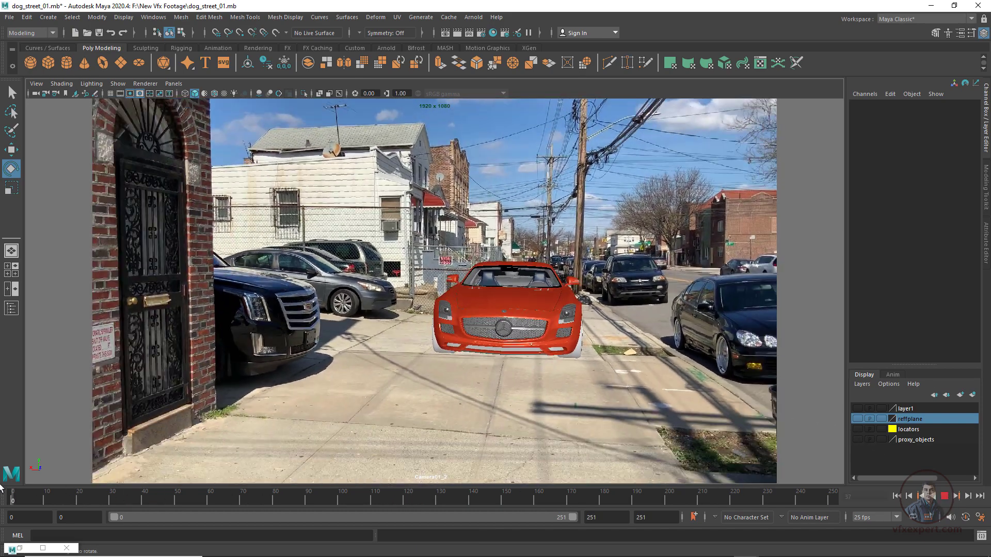
Playblast the shot as an AVI at quality 100, overwriting the existing dog_street.avi
{"action": "right_click", "coordinate": [492, 500]}
{"action": "left_click", "coordinate": [593, 496]}
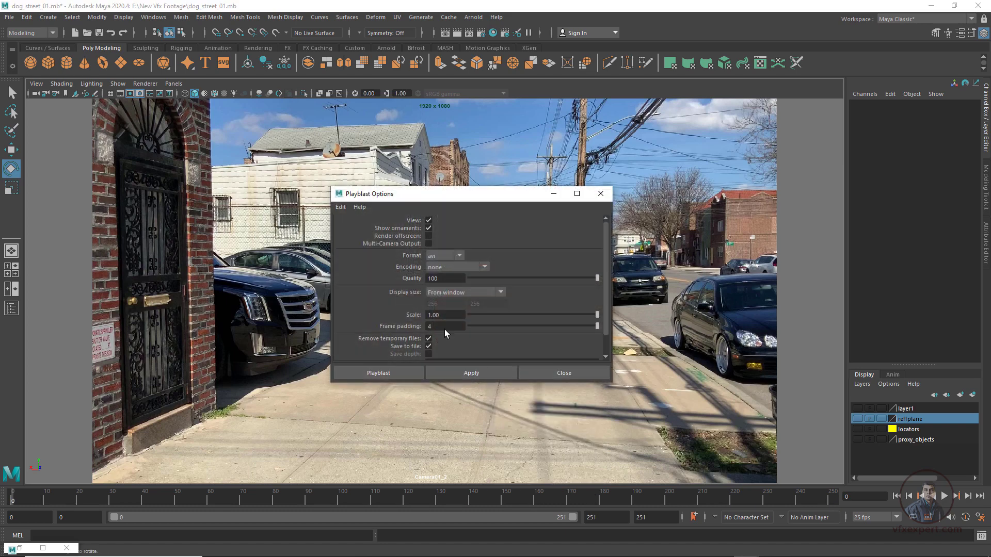
{"action": "left_click", "coordinate": [454, 257]}
{"action": "left_click", "coordinate": [440, 282]}
{"action": "left_click", "coordinate": [393, 376]}
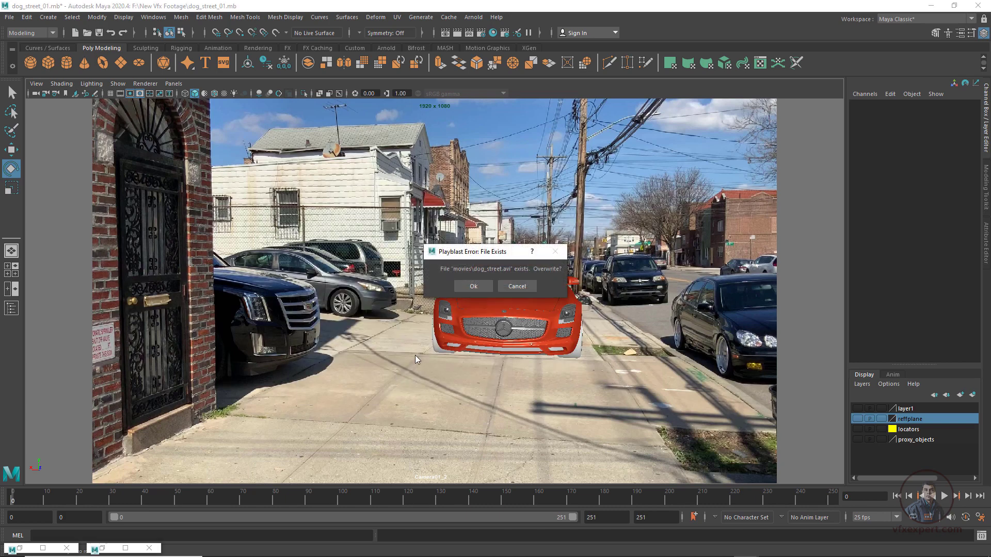
{"action": "left_click", "coordinate": [485, 286]}
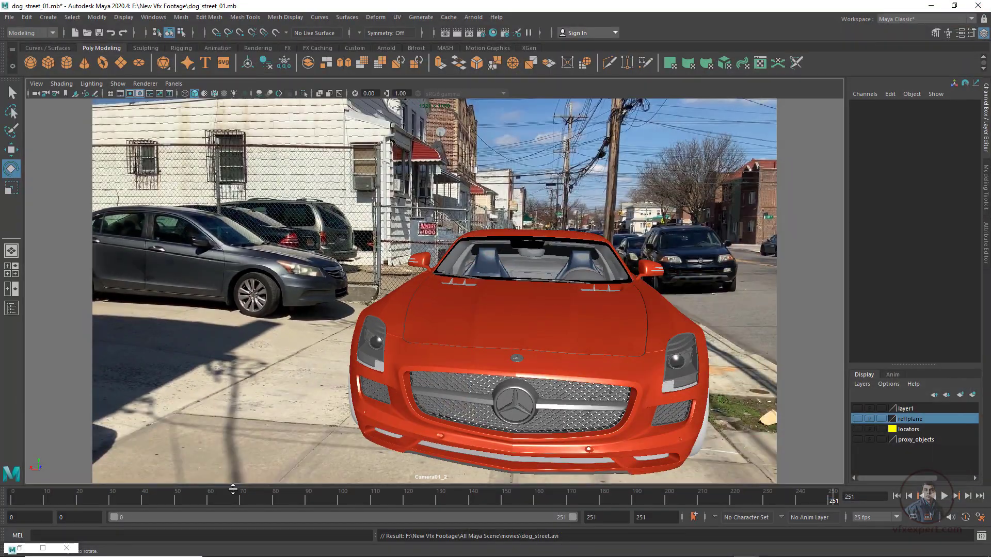
Play back the shot briefly to check the placed car, and save the dog_street_01.mb scene
{"action": "key", "text": "alt+v"}
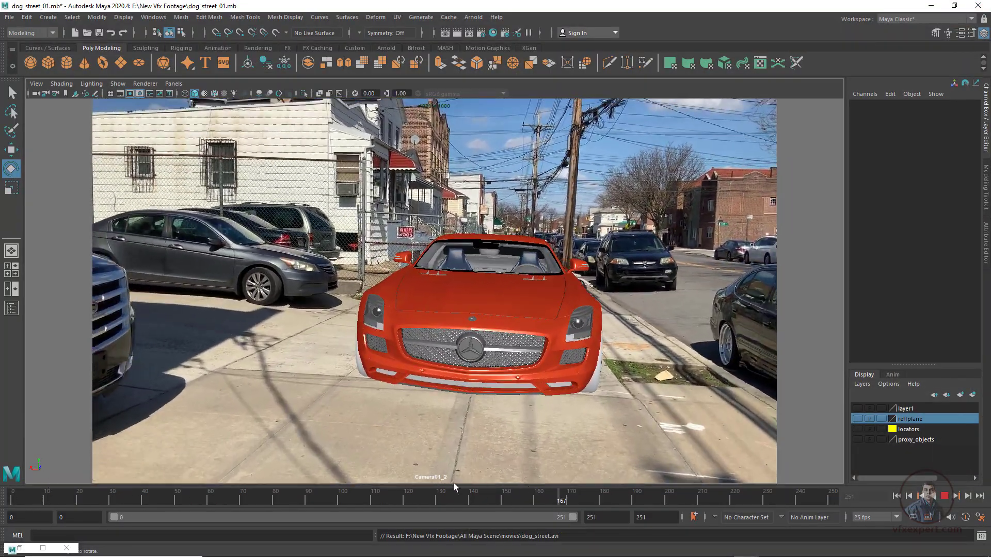
{"action": "key", "text": "alt+v"}
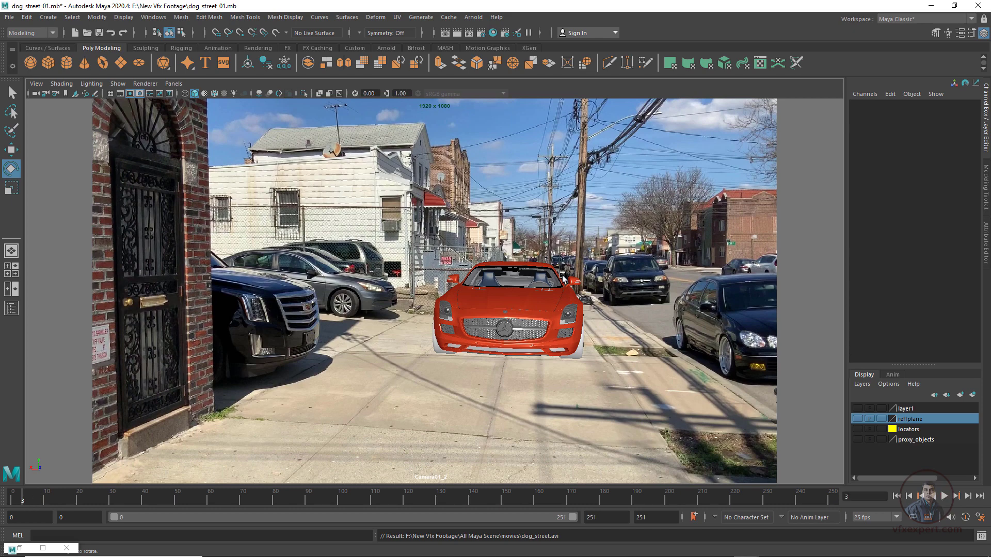
{"action": "key", "text": "ctrl+s"}
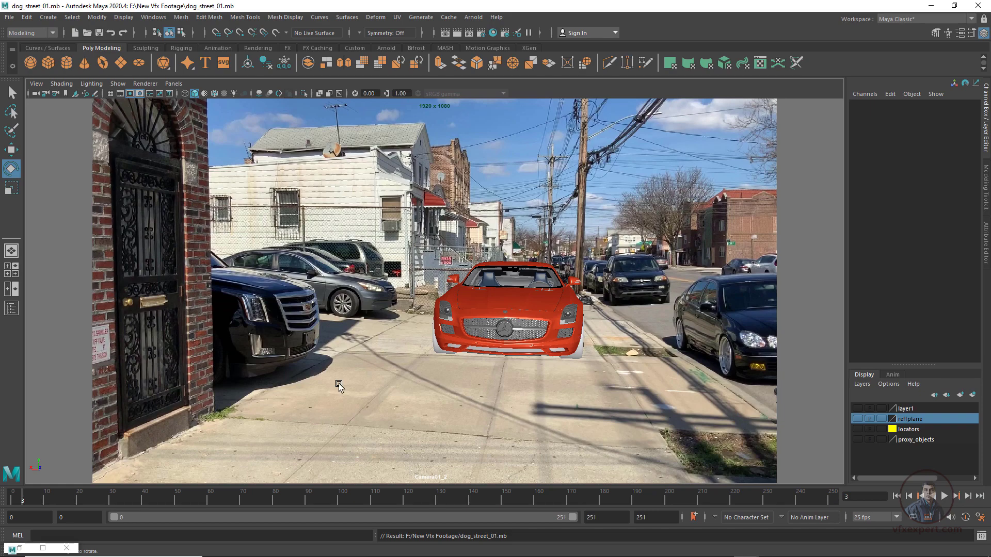
{"action": "left_click_drag", "start_coordinate": [25, 503], "coordinate": [646, 528]}
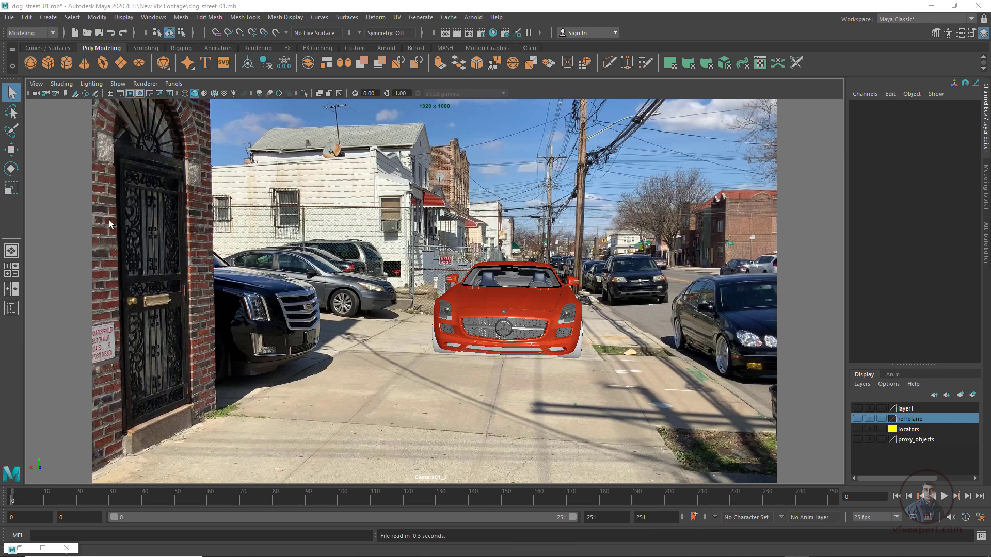
Open the scene myface_camobj.ma from the New Vfx Footage folder
{"action": "left_click", "coordinate": [9, 17]}
{"action": "left_click", "coordinate": [38, 46]}
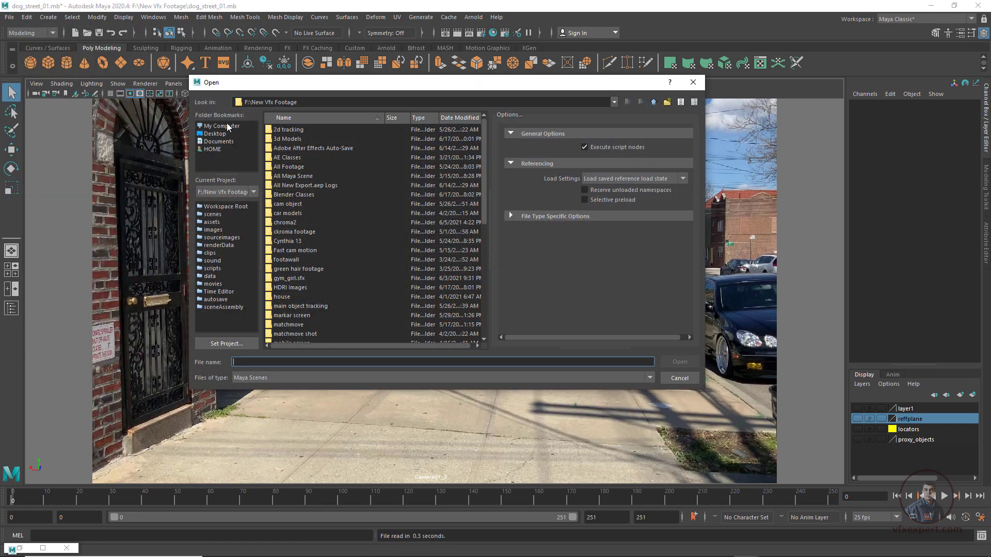
{"action": "scroll", "coordinate": [301, 334], "scroll_direction": "down", "scroll_amount": 8}
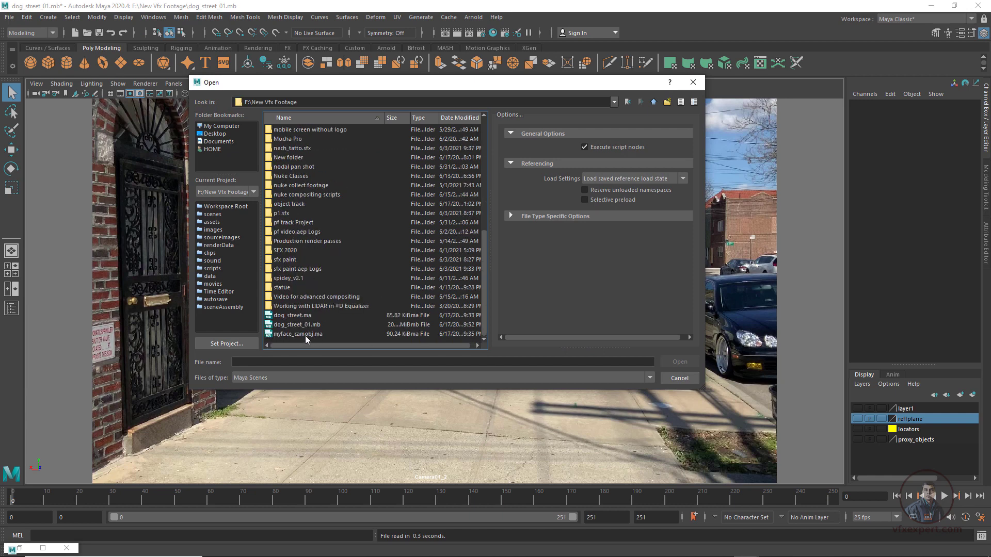
{"action": "left_click", "coordinate": [305, 335]}
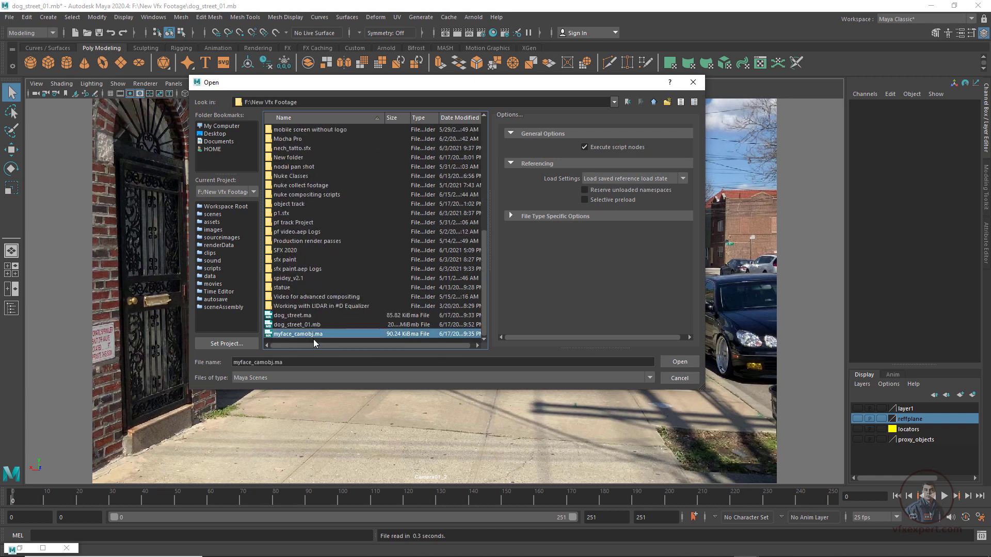
{"action": "left_click", "coordinate": [685, 363]}
{"action": "left_click", "coordinate": [491, 287]}
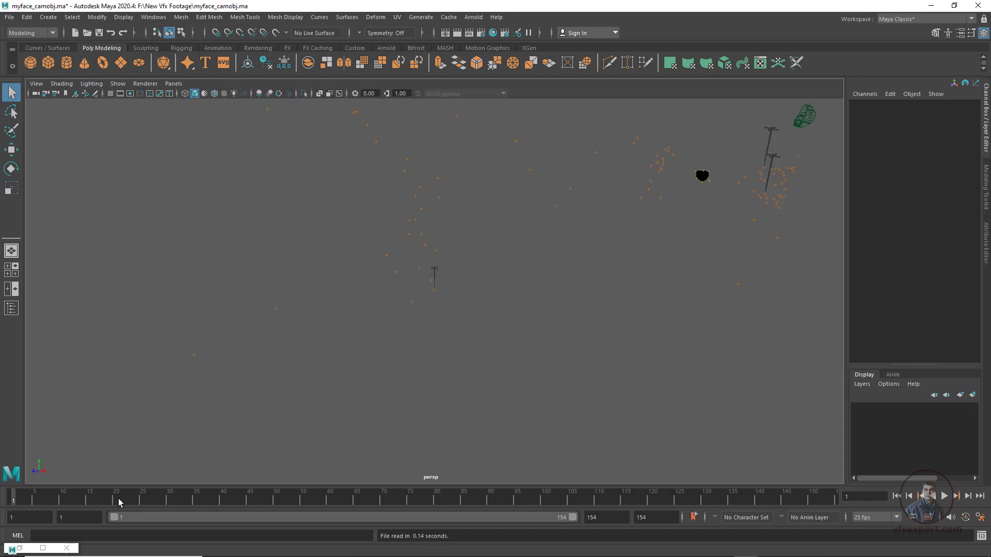
Look through Camera01_3 and play back the shot to check how the tracked face geometry and markers follow the footage
{"action": "left_click", "coordinate": [173, 83]}
{"action": "mouse_move", "coordinate": [209, 98]}
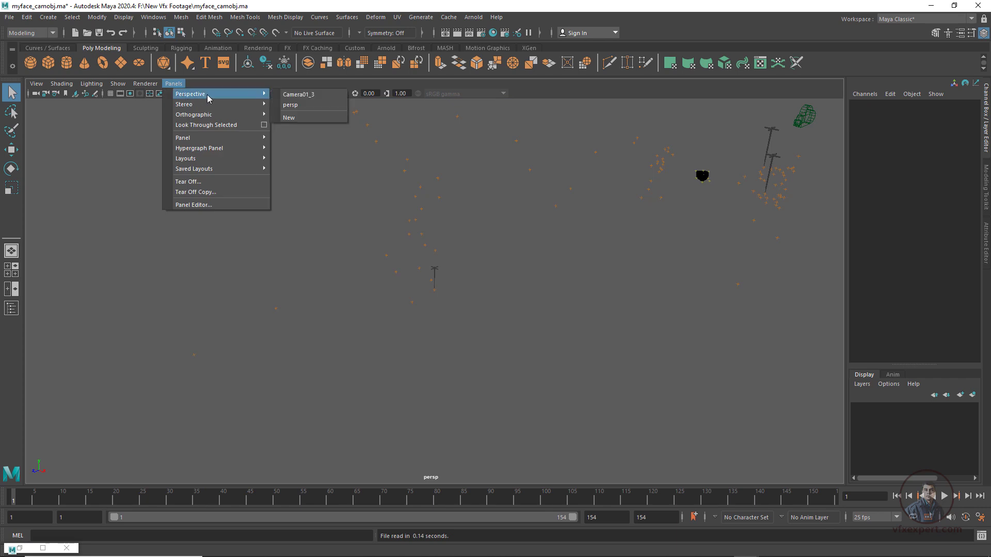
{"action": "left_click", "coordinate": [304, 95]}
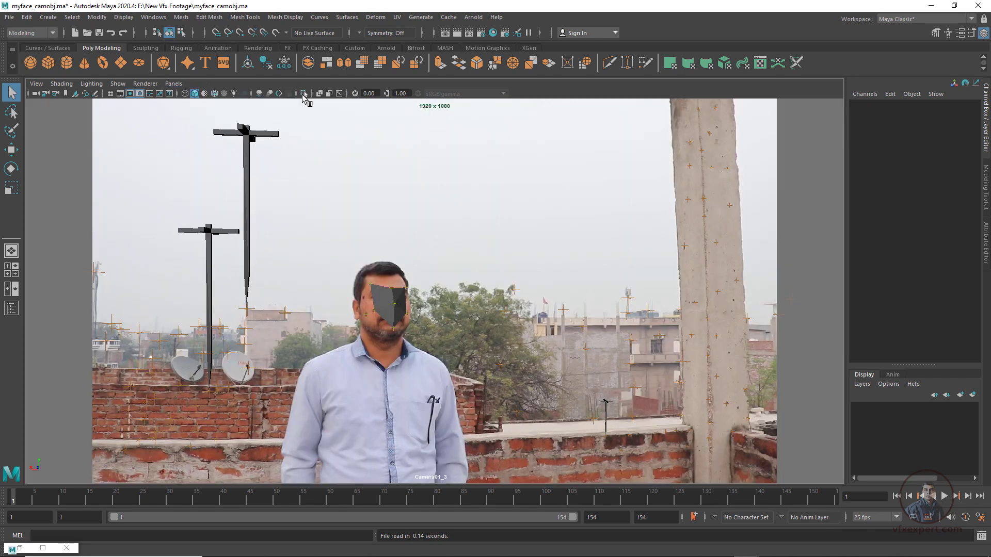
{"action": "left_click", "coordinate": [382, 309]}
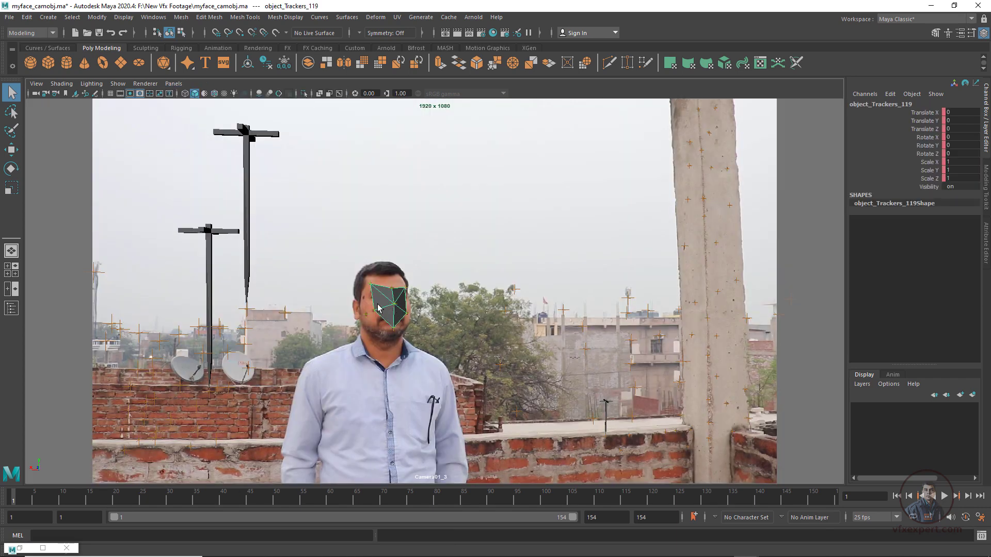
{"action": "left_click", "coordinate": [448, 342]}
{"action": "key", "text": "alt+v"}
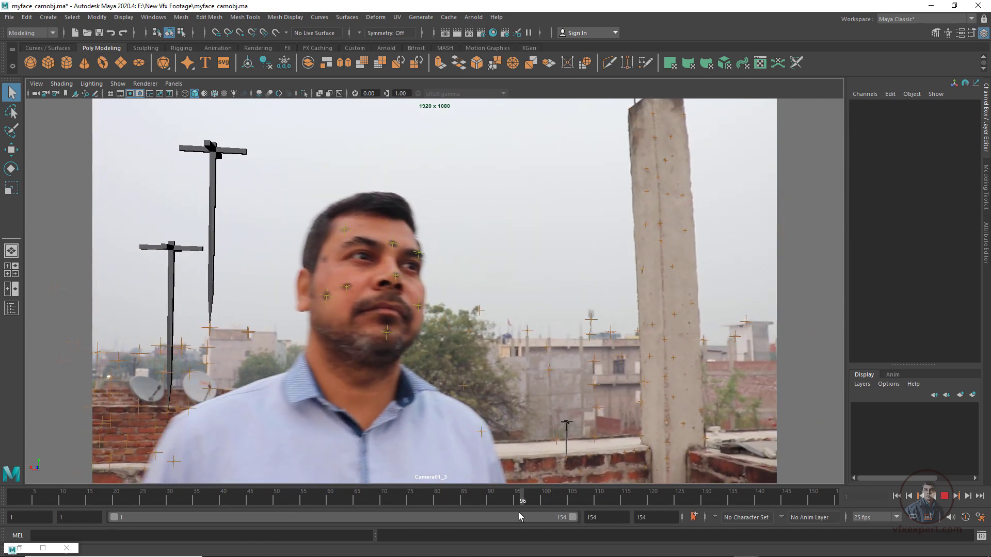
{"action": "key", "text": "alt+v"}
Show the Outliner and expand pf_data to inspect what Camera01_3, CameraGroup_1 and object_2 contain
{"action": "left_click", "coordinate": [21, 548]}
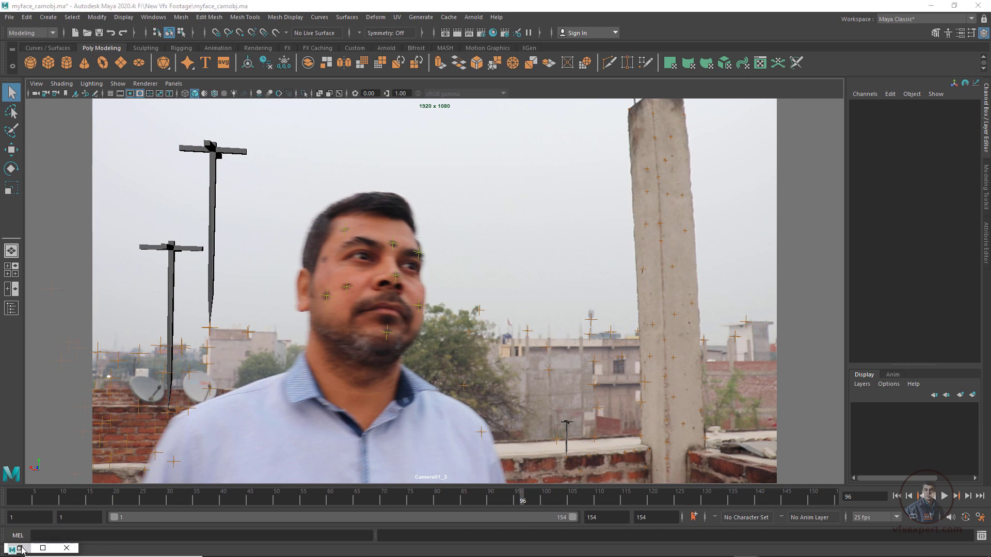
{"action": "left_click_drag", "start_coordinate": [651, 207], "coordinate": [721, 155]}
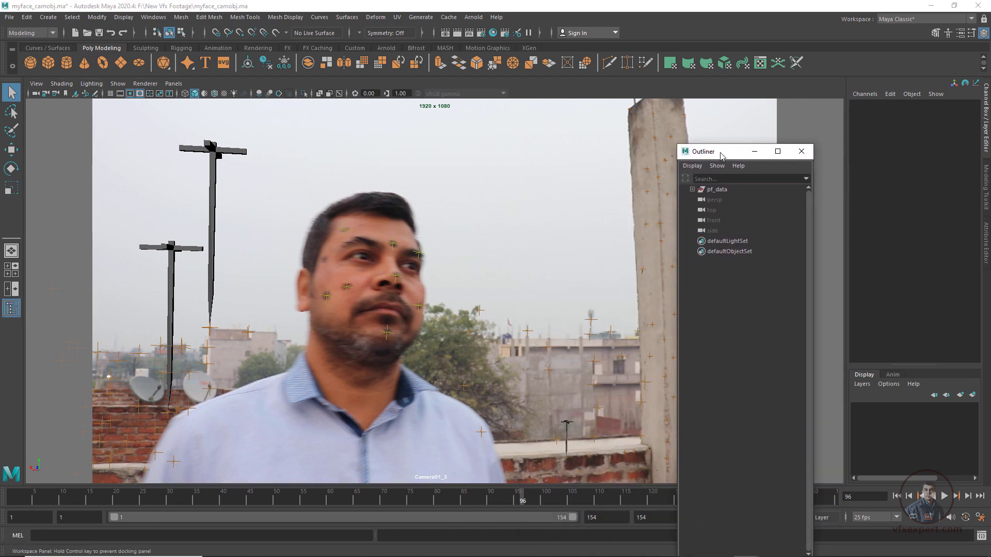
{"action": "left_click", "coordinate": [725, 191]}
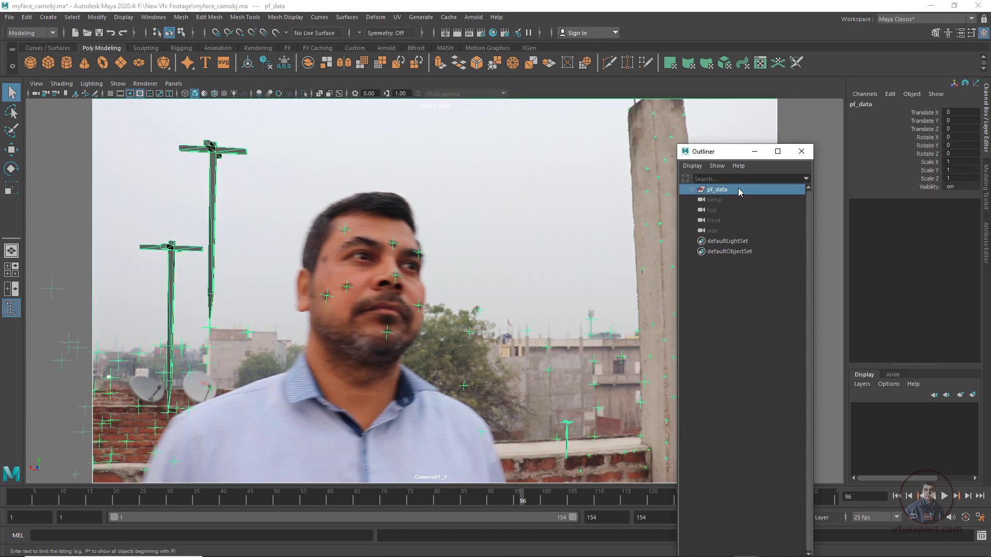
{"action": "left_click", "coordinate": [693, 190]}
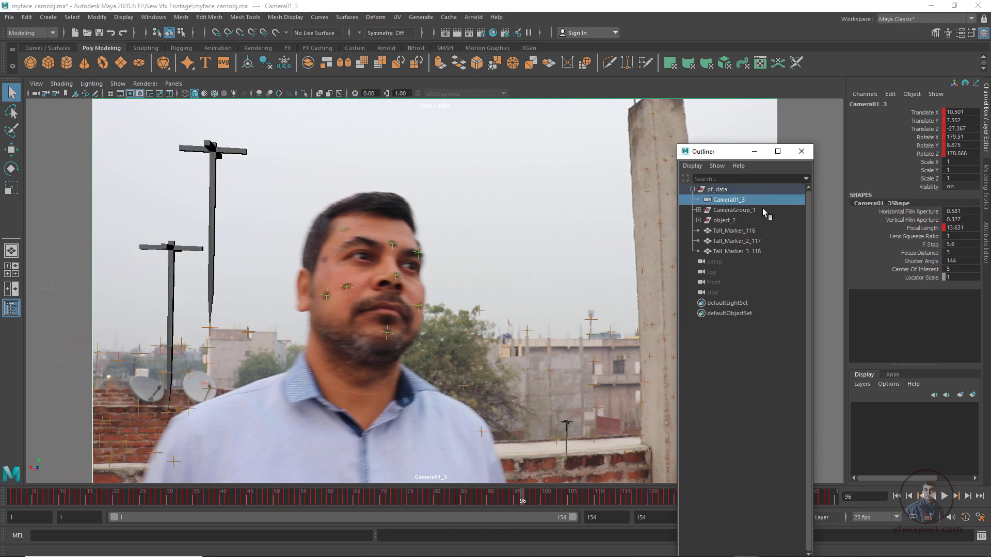
{"action": "left_click", "coordinate": [734, 211]}
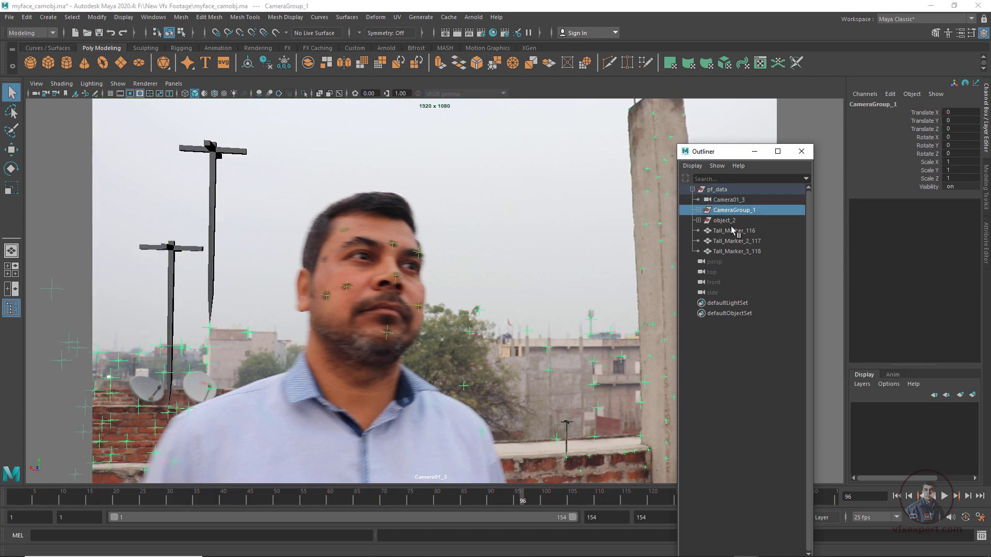
{"action": "left_click", "coordinate": [725, 221]}
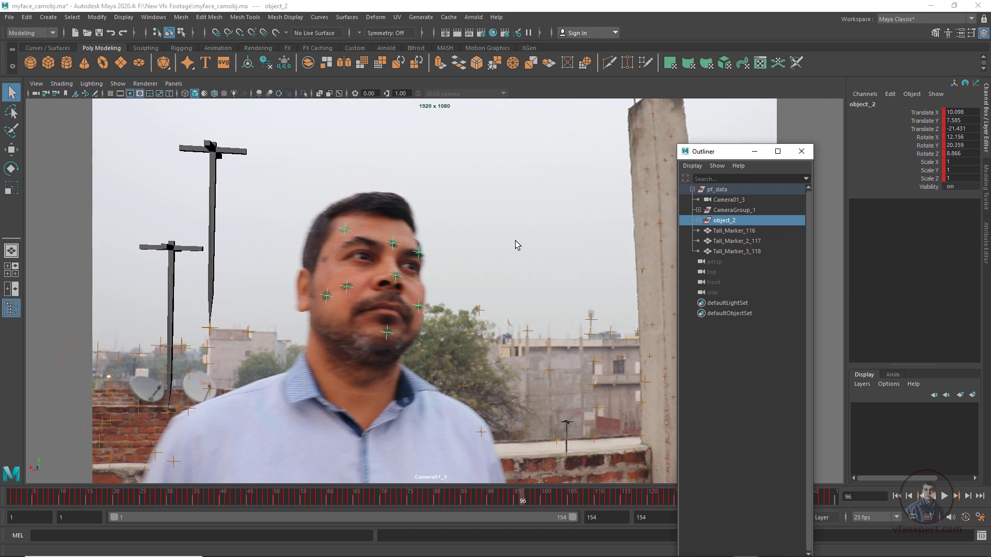
{"action": "left_click", "coordinate": [741, 211]}
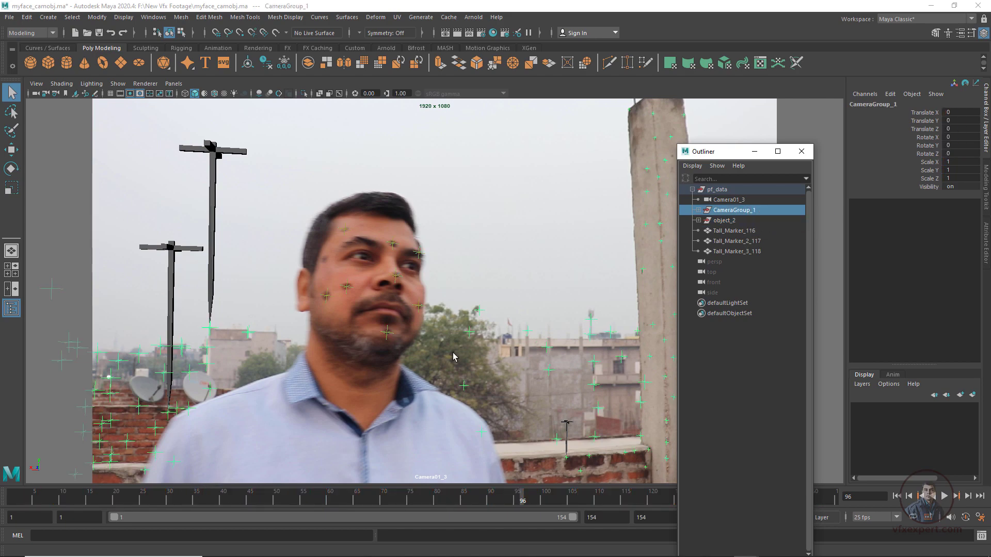
Scrub the shot to frame 94 and shift the Outliner window away from the face
{"action": "left_click_drag", "start_coordinate": [48, 500], "coordinate": [522, 499]}
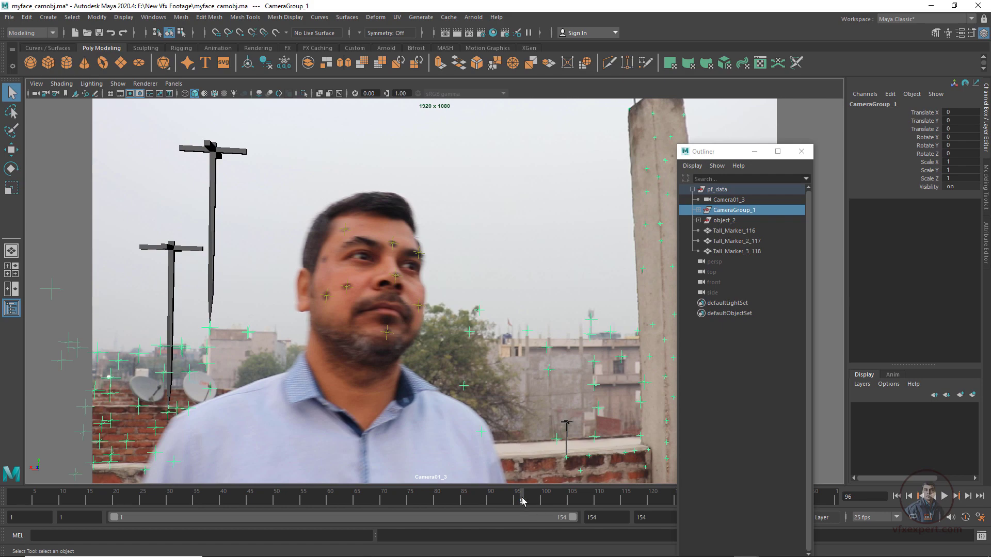
{"action": "mouse_move", "coordinate": [522, 501]}
{"action": "left_mouse_down"}
{"action": "mouse_move", "coordinate": [46, 475]}
{"action": "mouse_move", "coordinate": [494, 514]}
{"action": "mouse_move", "coordinate": [545, 508]}
{"action": "mouse_move", "coordinate": [361, 503]}
{"action": "mouse_move", "coordinate": [512, 501]}
{"action": "left_mouse_up"}
{"action": "left_click_drag", "start_coordinate": [715, 152], "coordinate": [734, 156]}
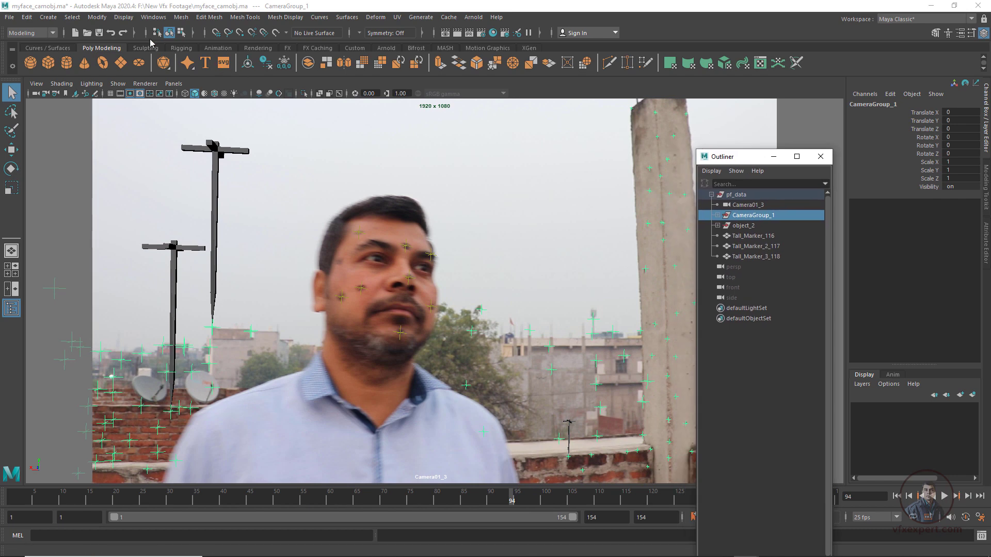
Import the model face_mask.mb from the 3d Models folder into the scene
{"action": "left_click", "coordinate": [8, 19]}
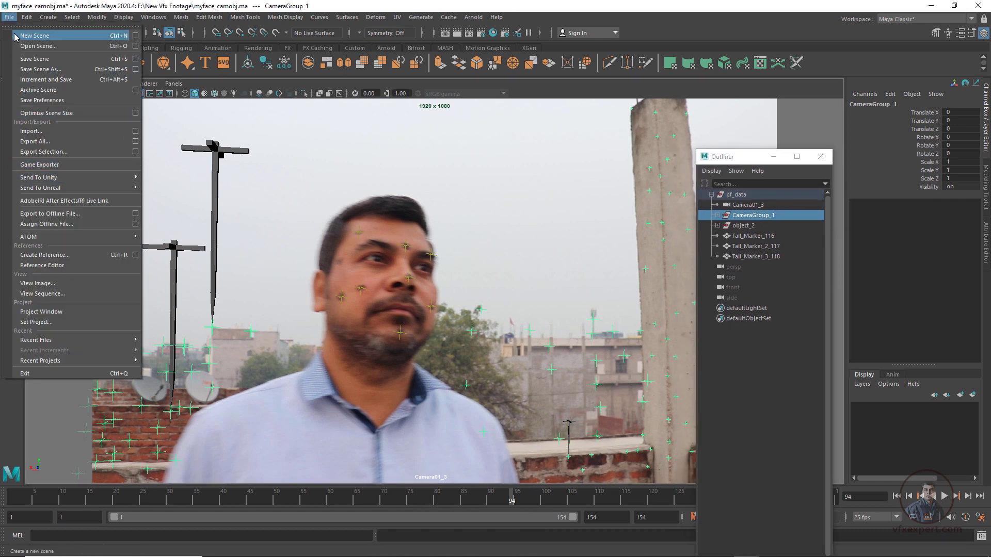
{"action": "mouse_move", "coordinate": [36, 173]}
{"action": "left_click", "coordinate": [32, 132]}
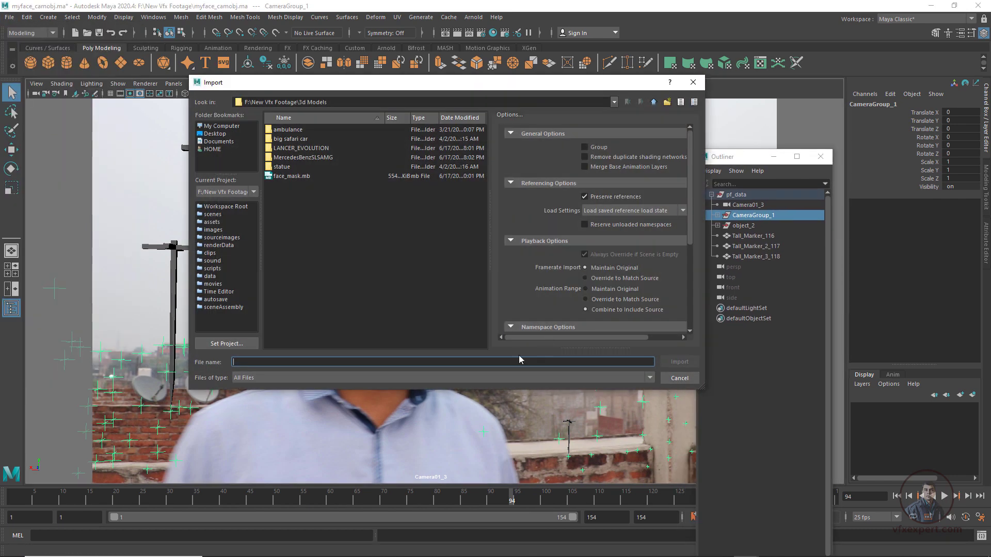
{"action": "left_click", "coordinate": [304, 177]}
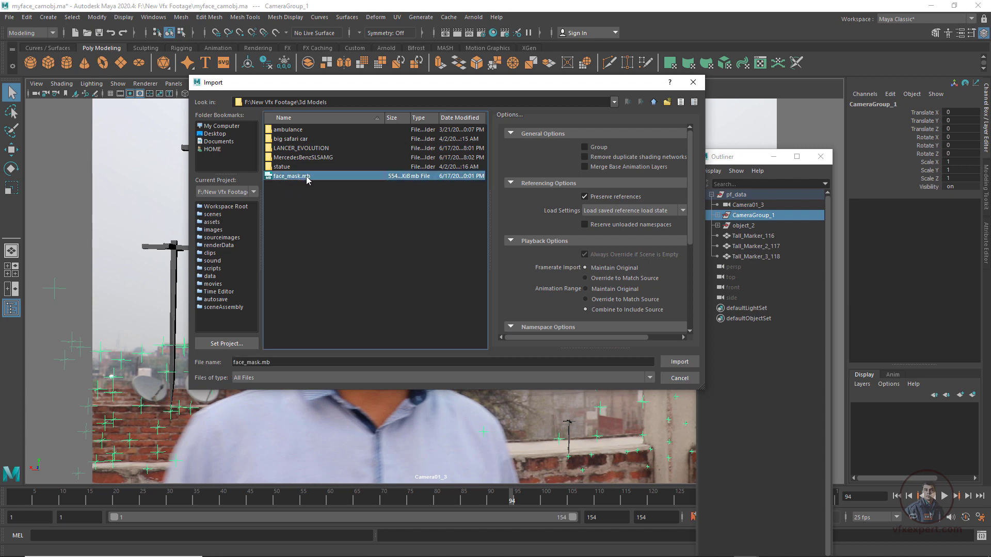
{"action": "left_click", "coordinate": [679, 361]}
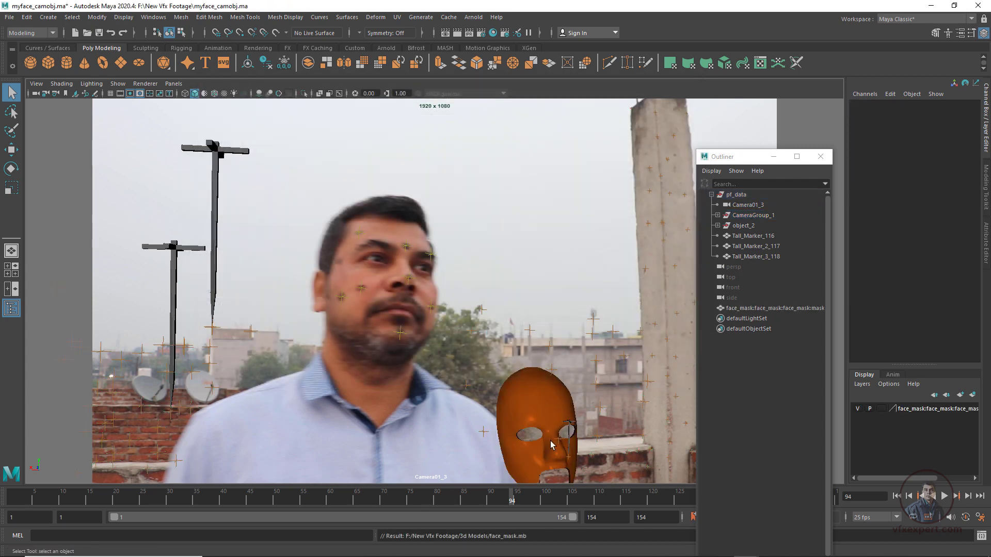
Switch to the persp view and select the imported face mask to see where it sits in the scene
{"action": "left_click", "coordinate": [173, 83]}
{"action": "mouse_move", "coordinate": [199, 94]}
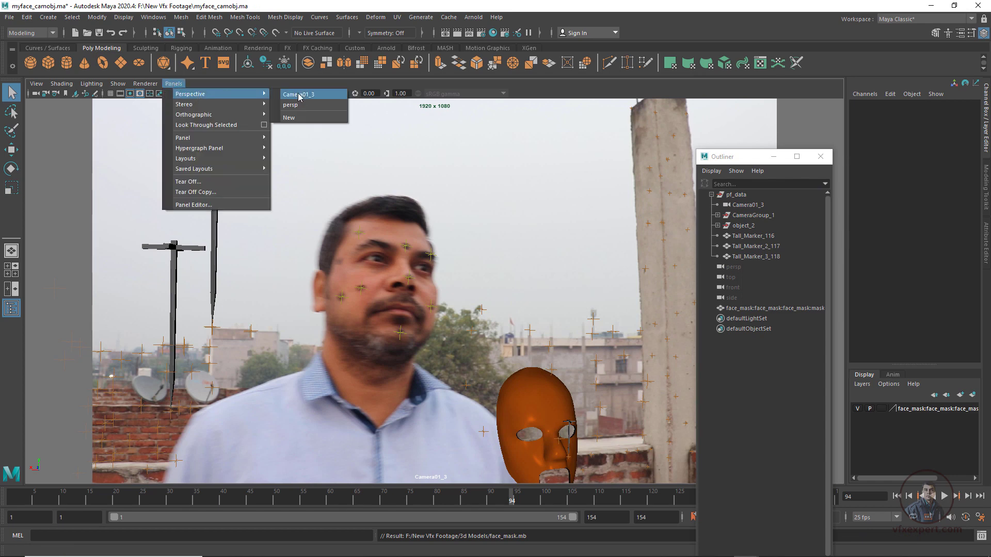
{"action": "left_click", "coordinate": [292, 104]}
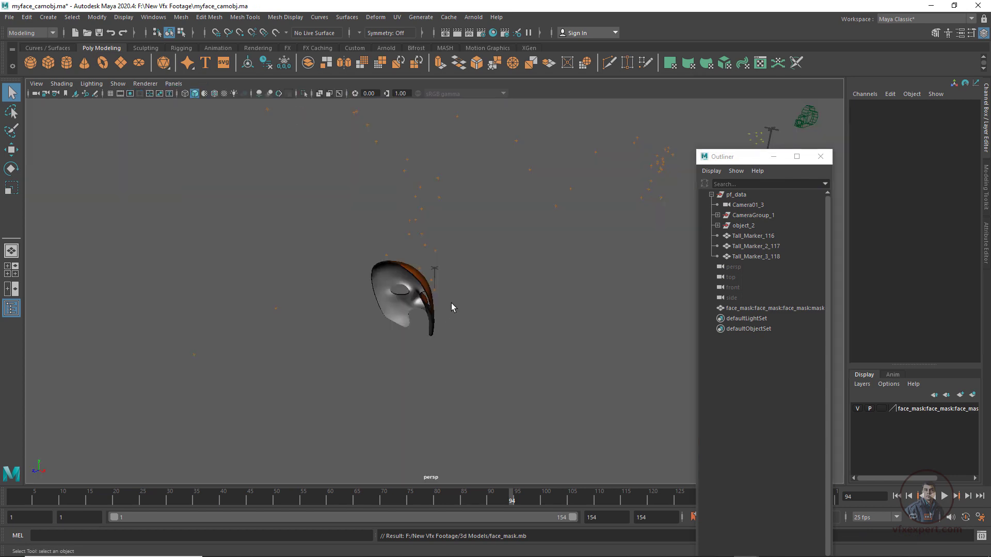
{"action": "scroll", "coordinate": [451, 303], "scroll_direction": "up", "scroll_amount": 2}
{"action": "left_click_drag", "start_coordinate": [545, 357], "coordinate": [537, 392], "text": "alt"}
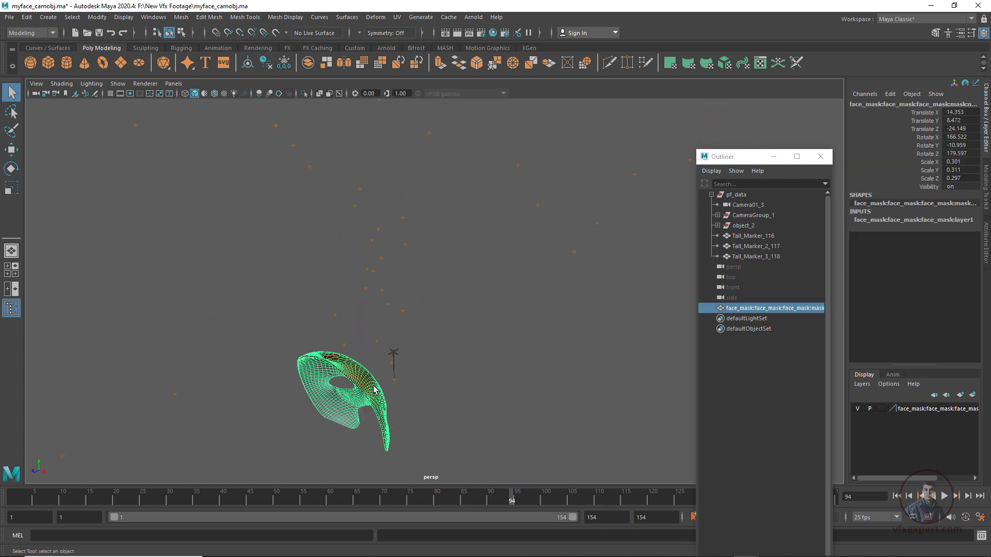
{"action": "left_click", "coordinate": [377, 389]}
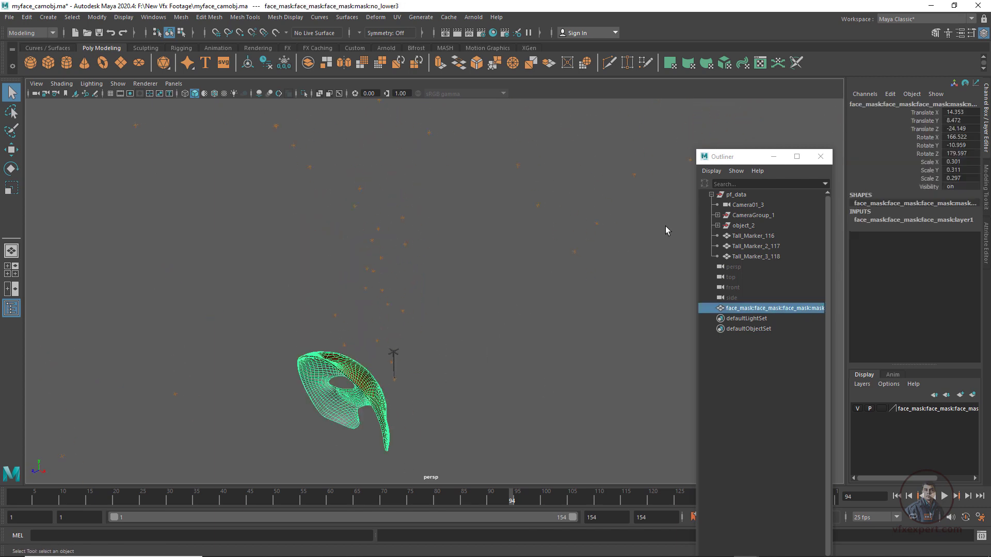
Look through Camera01_3, raise the face mask beside the head to about Translate Y 19.09, and bring the shot to frame 89
{"action": "left_click_drag", "start_coordinate": [729, 158], "coordinate": [738, 162]}
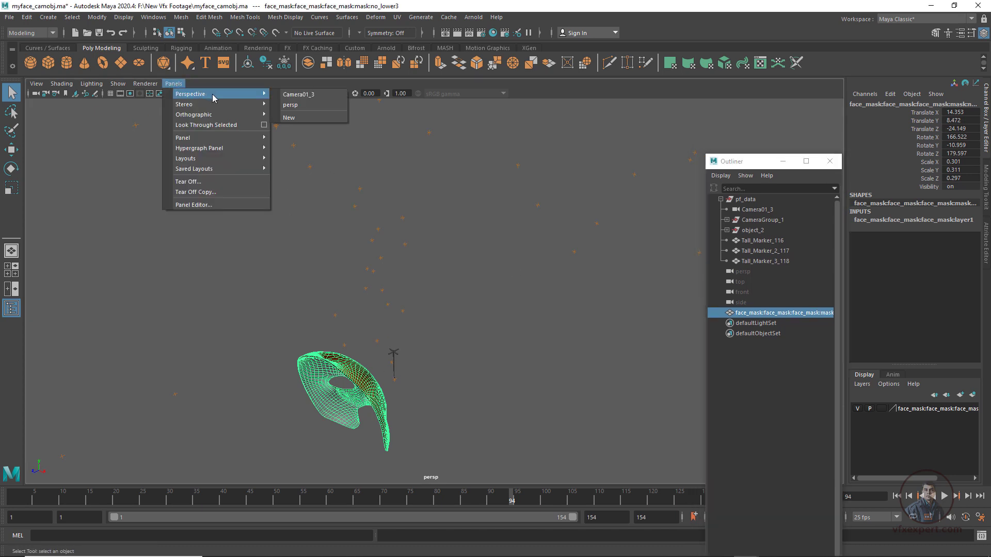
{"action": "left_click", "coordinate": [299, 94]}
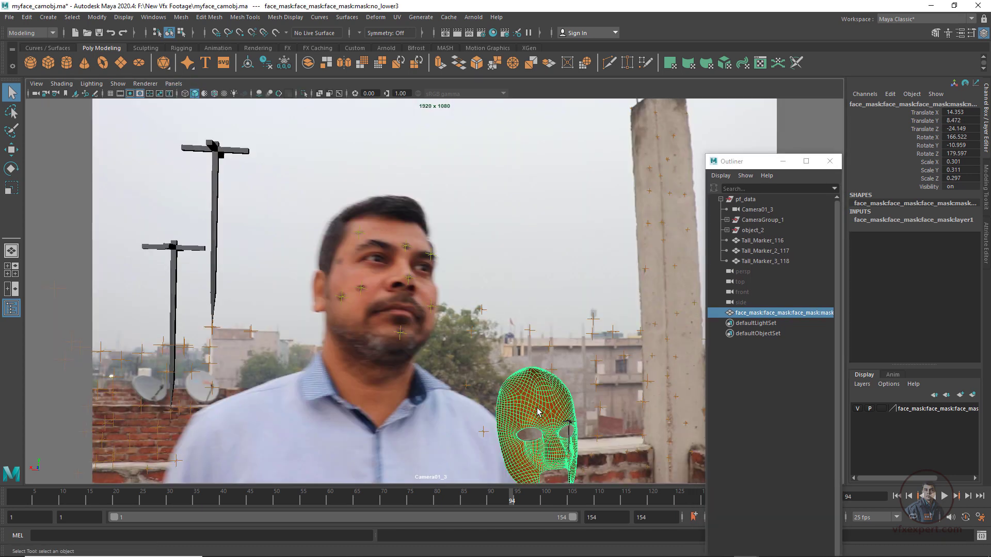
{"action": "key", "text": "w"}
{"action": "left_click_drag", "start_coordinate": [562, 407], "coordinate": [573, 161]}
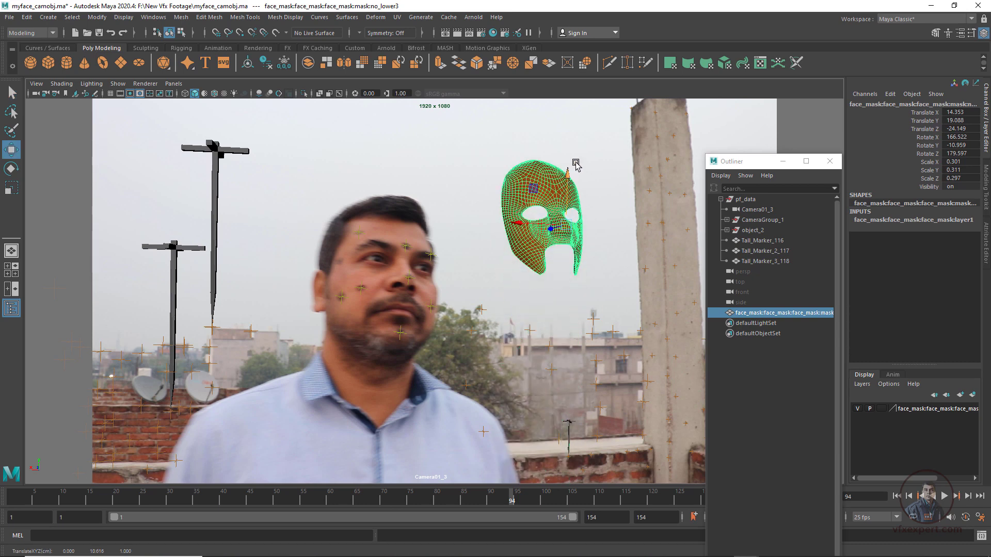
{"action": "left_click", "coordinate": [395, 274]}
{"action": "key", "text": "ctrl+z"}
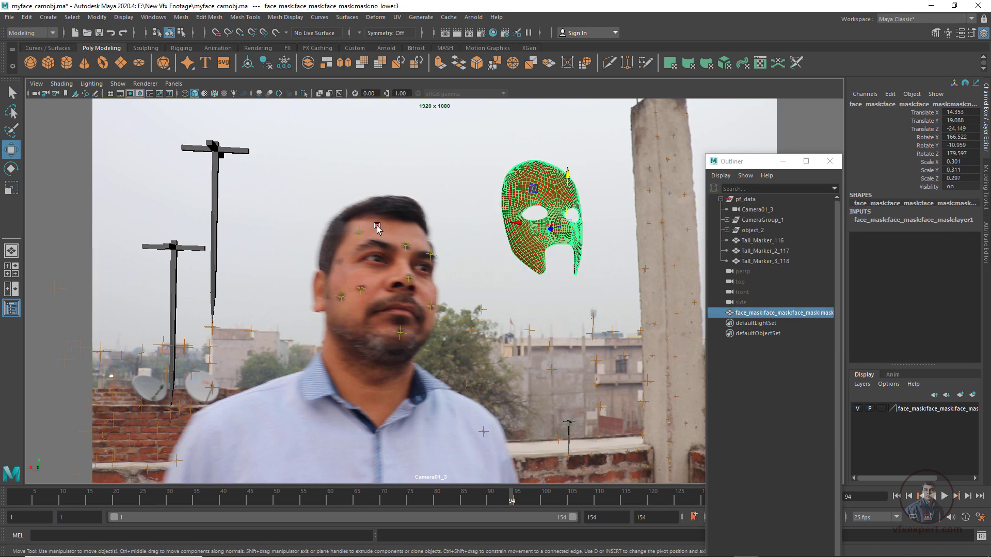
{"action": "key", "text": "alt+v"}
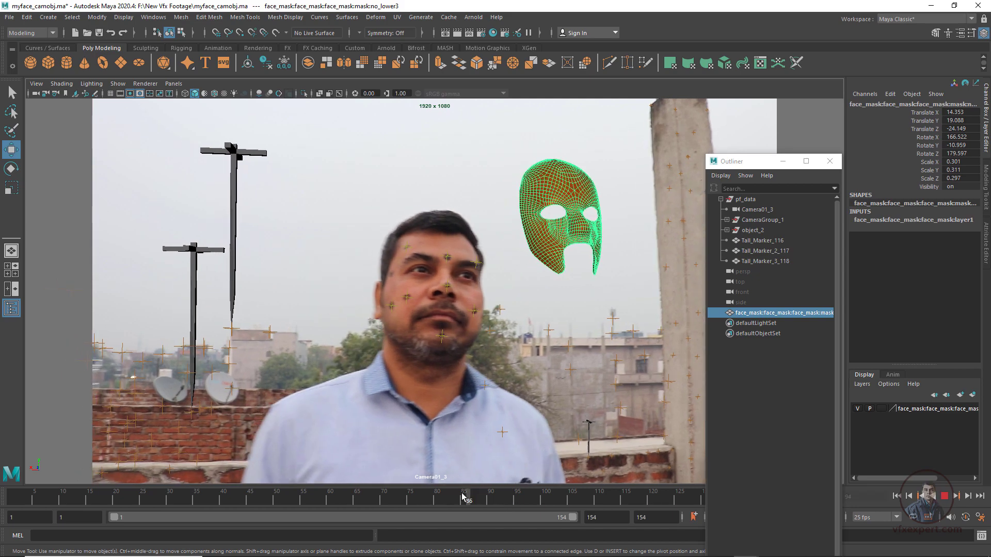
{"action": "left_click", "coordinate": [486, 499]}
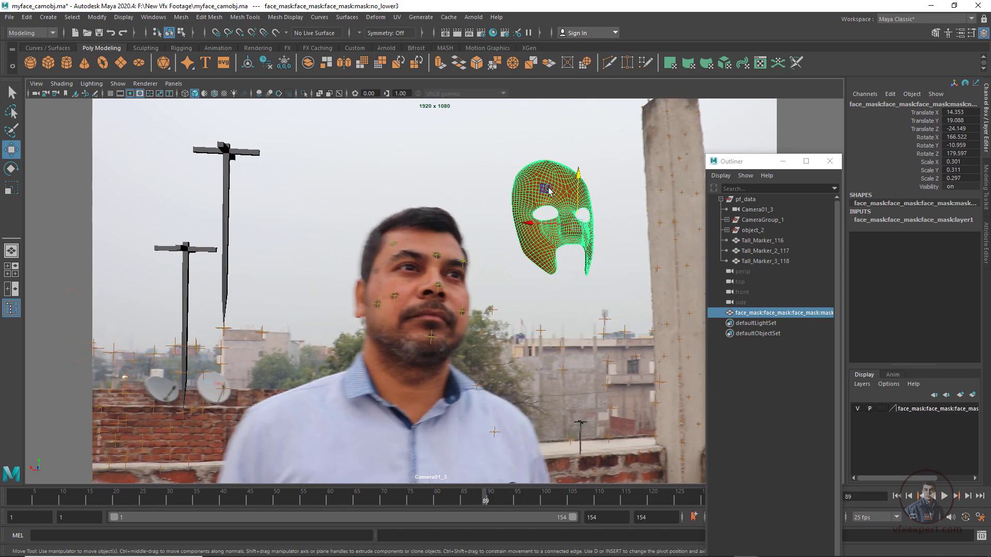
Examine the mask's position relative to the trackers in the persp view and return to Camera01_3
{"action": "left_click", "coordinate": [174, 83]}
{"action": "mouse_move", "coordinate": [196, 93]}
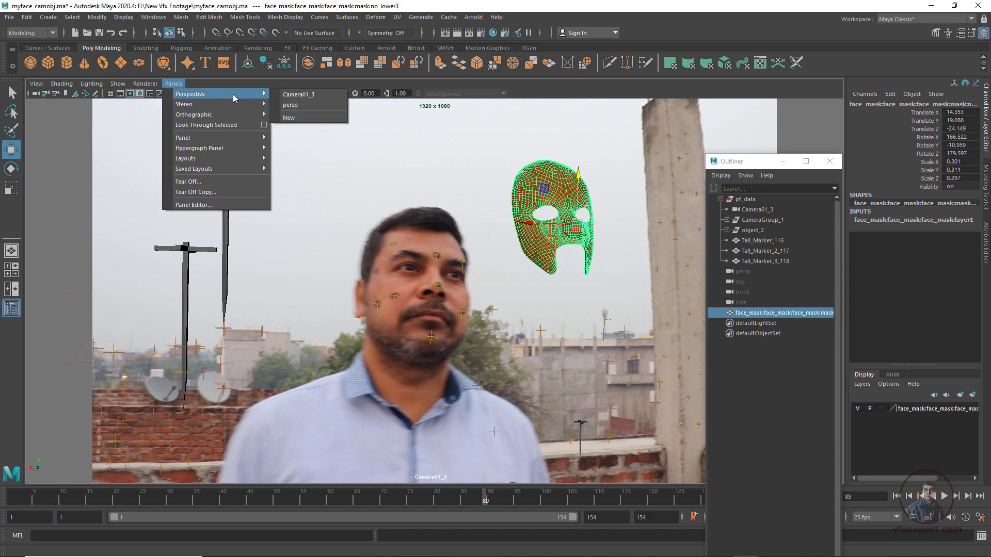
{"action": "left_click", "coordinate": [310, 101]}
{"action": "left_click_drag", "start_coordinate": [445, 221], "coordinate": [268, 350], "text": "alt"}
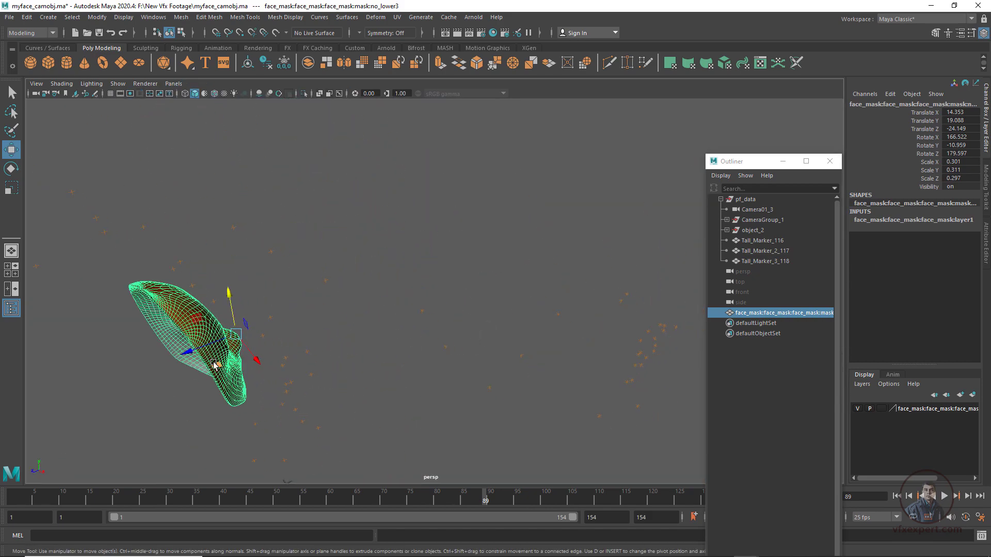
{"action": "middle_click_drag", "start_coordinate": [173, 381], "coordinate": [188, 358], "text": "alt"}
{"action": "right_click_drag", "start_coordinate": [188, 358], "coordinate": [227, 385], "text": "alt"}
{"action": "left_click", "coordinate": [247, 289]}
{"action": "left_click", "coordinate": [156, 299]}
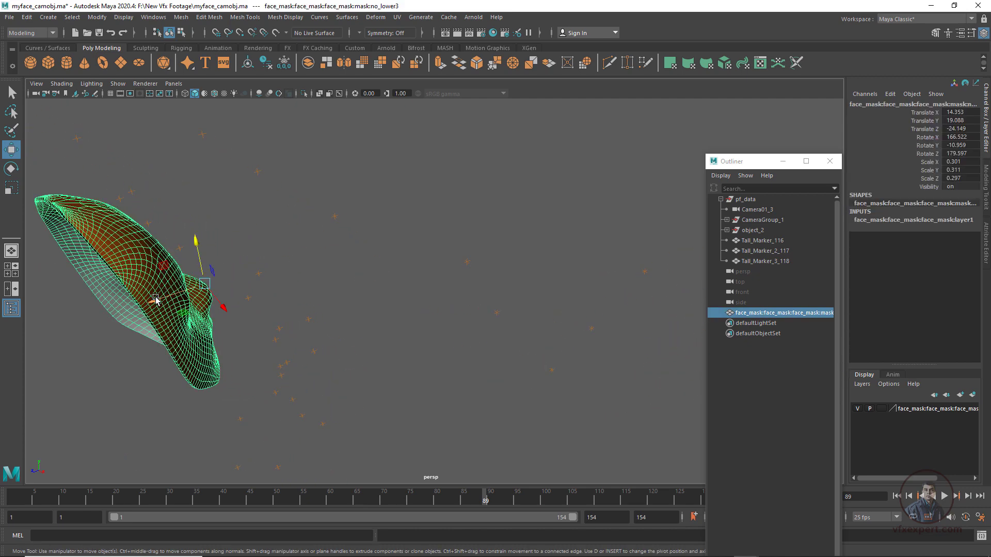
{"action": "left_click", "coordinate": [174, 84]}
{"action": "mouse_move", "coordinate": [259, 94]}
{"action": "left_click", "coordinate": [302, 95]}
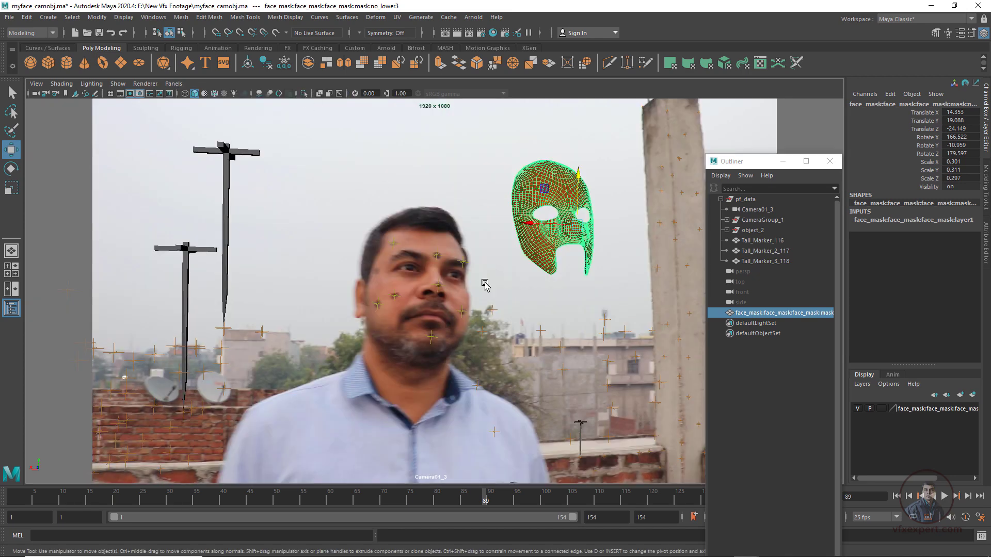
Select the face mask and snap it onto the tracker point at the man's nose
{"action": "left_click", "coordinate": [610, 275]}
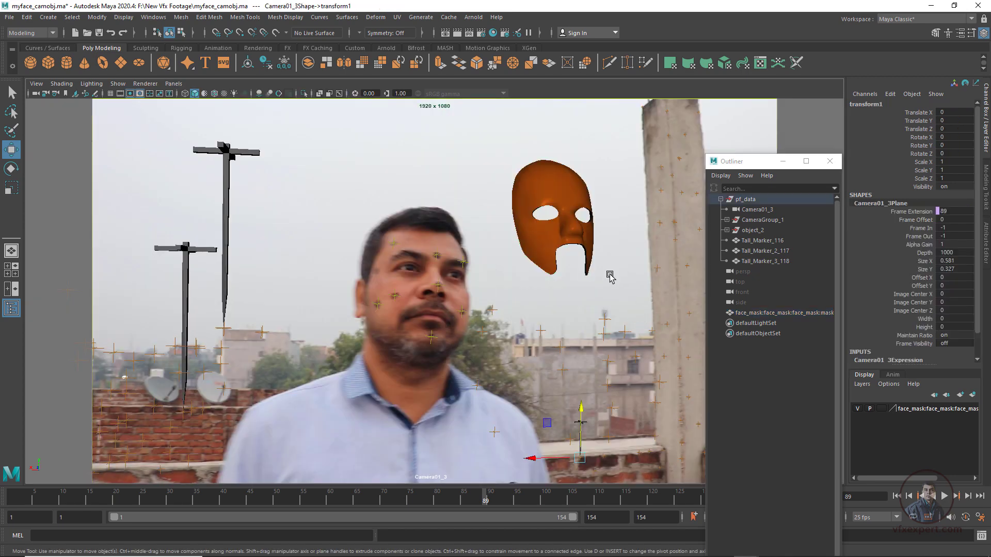
{"action": "left_click", "coordinate": [572, 193]}
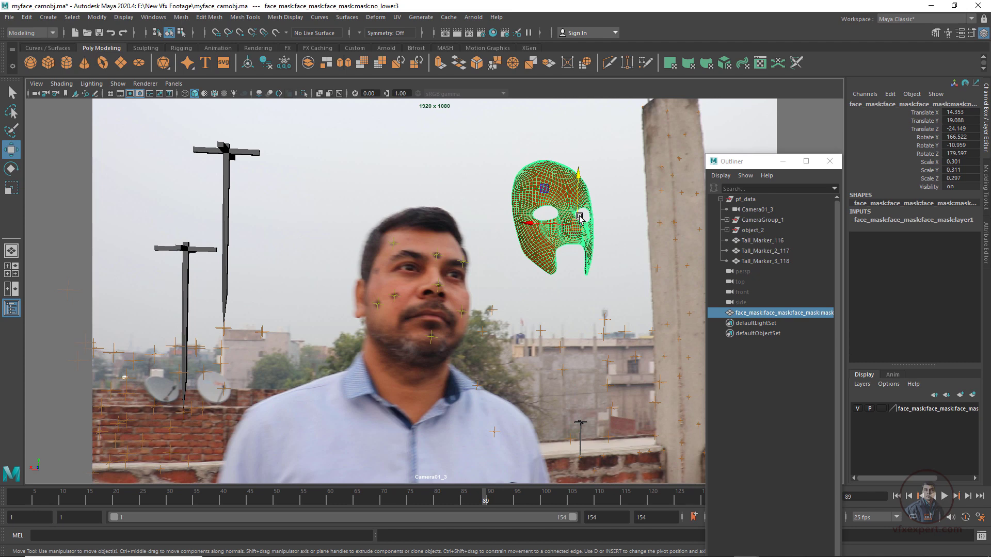
{"action": "left_click", "coordinate": [578, 175]}
{"action": "key", "text": "v"}
{"action": "left_click_drag", "start_coordinate": [577, 233], "coordinate": [455, 277]}
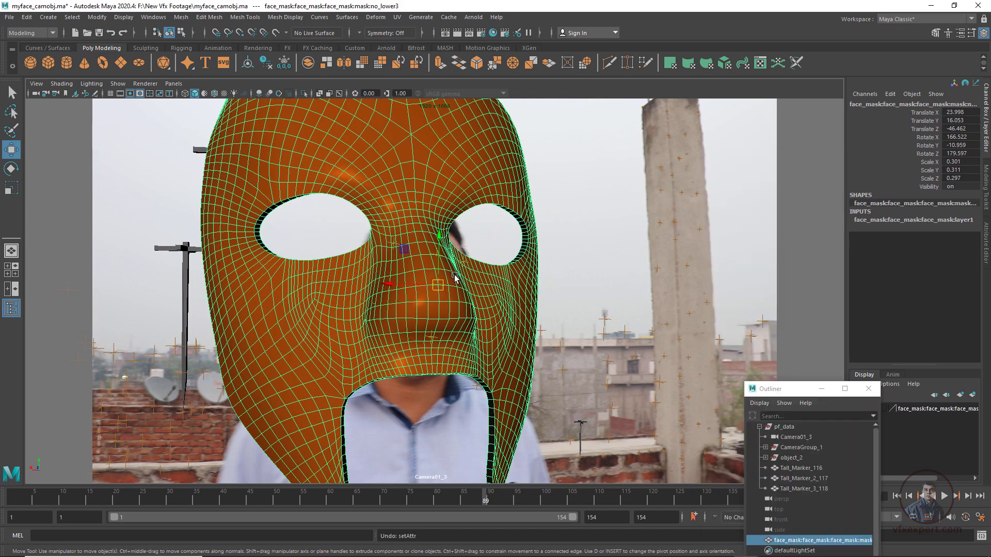
Scale the mask down to about 0.154, 0.159, 0.152 and shift the Outliner clear of the shot
{"action": "key", "text": "r"}
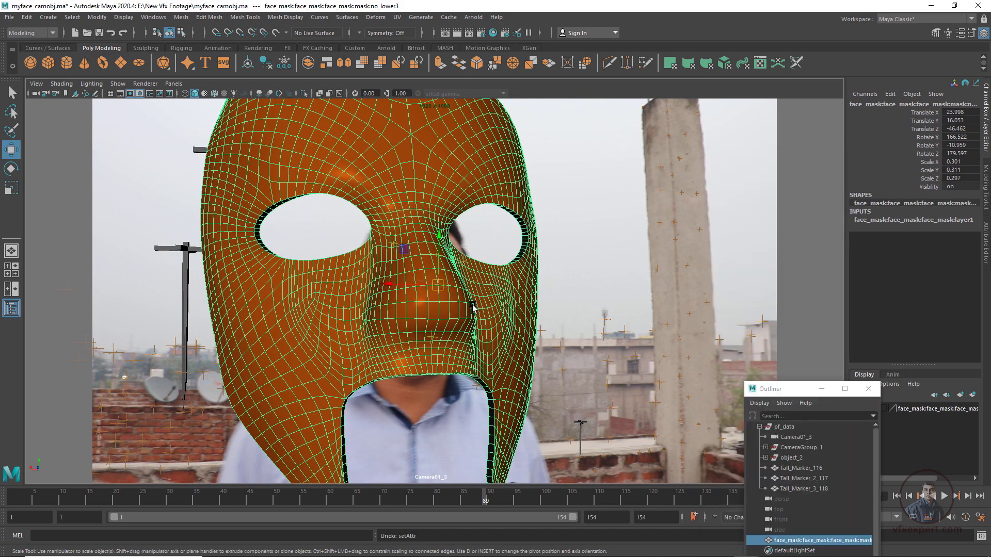
{"action": "left_click_drag", "start_coordinate": [439, 289], "coordinate": [135, 252]}
{"action": "left_click_drag", "start_coordinate": [779, 396], "coordinate": [833, 448]}
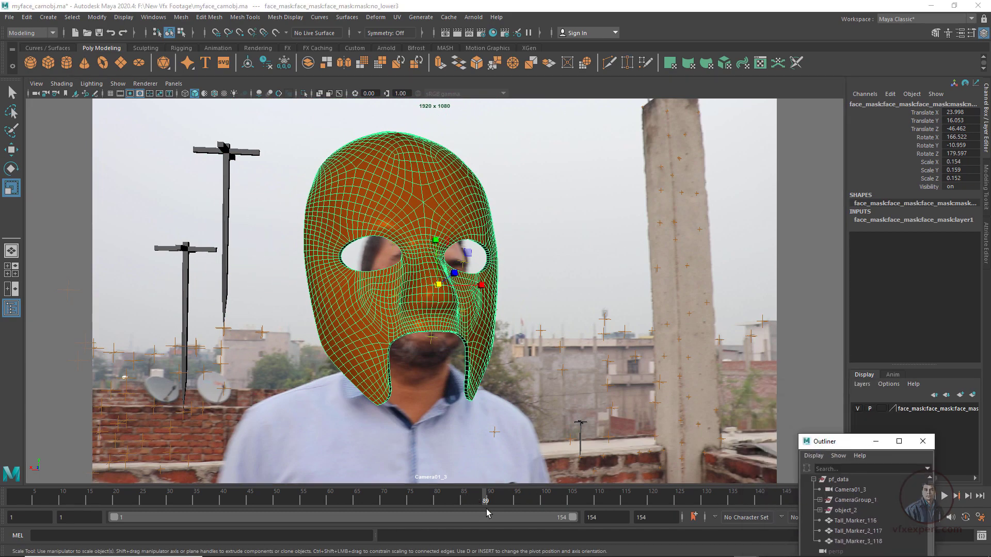
At frame 105, snap the mask onto the nose tracker at about 24.897, 16.182, -47.51
{"action": "left_click_drag", "start_coordinate": [486, 500], "coordinate": [572, 518]}
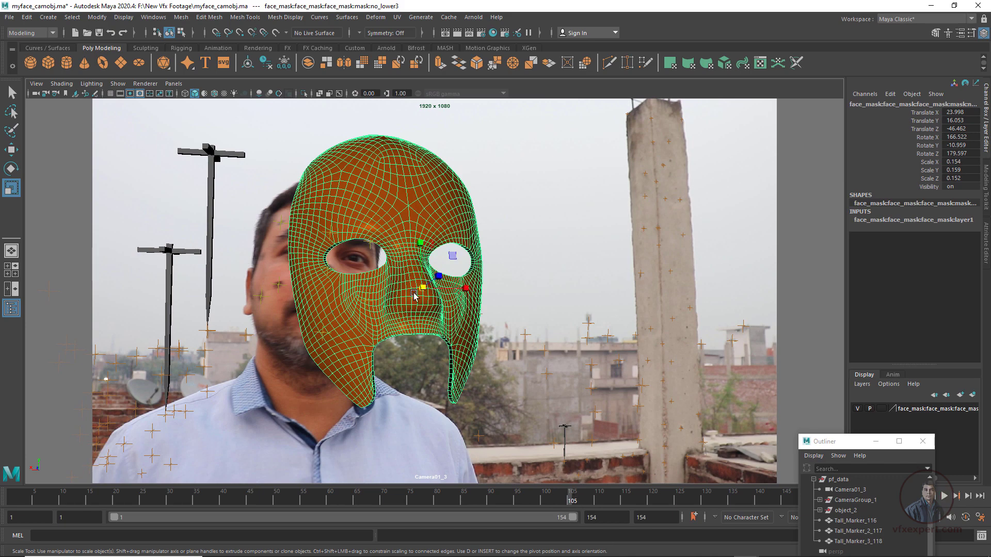
{"action": "key", "text": "w"}
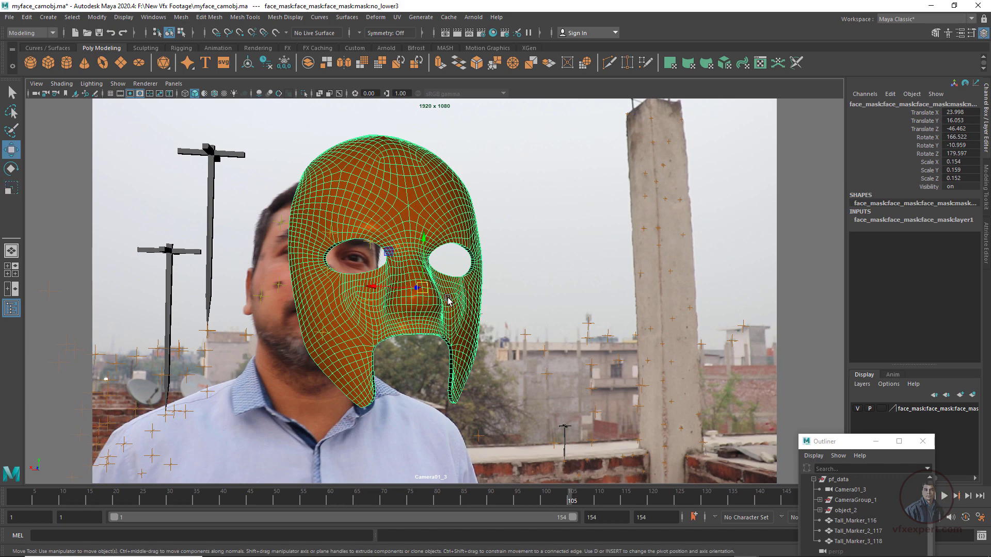
{"action": "key", "text": "v"}
{"action": "left_click_drag", "start_coordinate": [423, 290], "coordinate": [326, 276]}
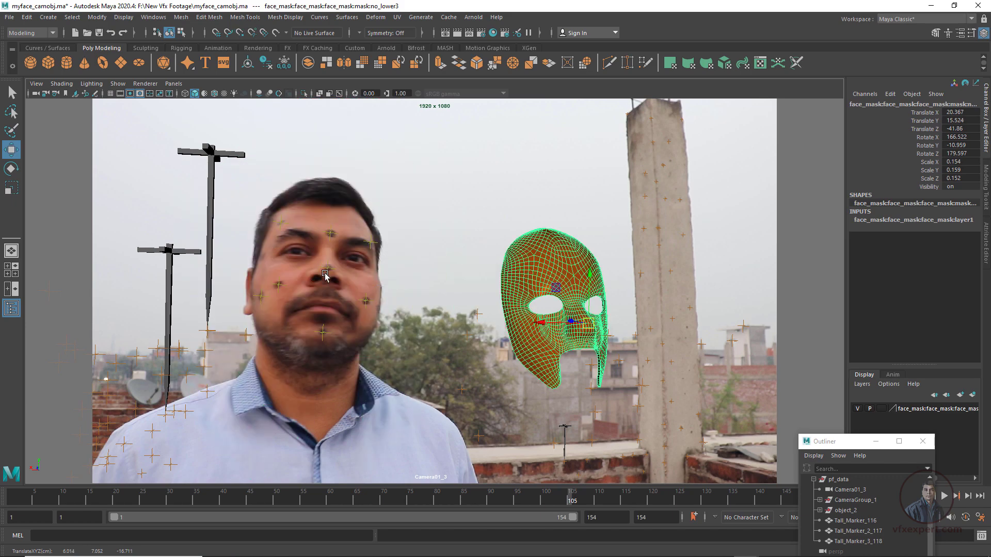
{"action": "key", "text": "v"}
{"action": "left_click_drag", "start_coordinate": [588, 324], "coordinate": [106, 237]}
Fit the mask to the face with scale about 0.07, 0.073, 0.07 and rotation about 158.262, -7.808, 185.796, and deselect it
{"action": "key", "text": "r"}
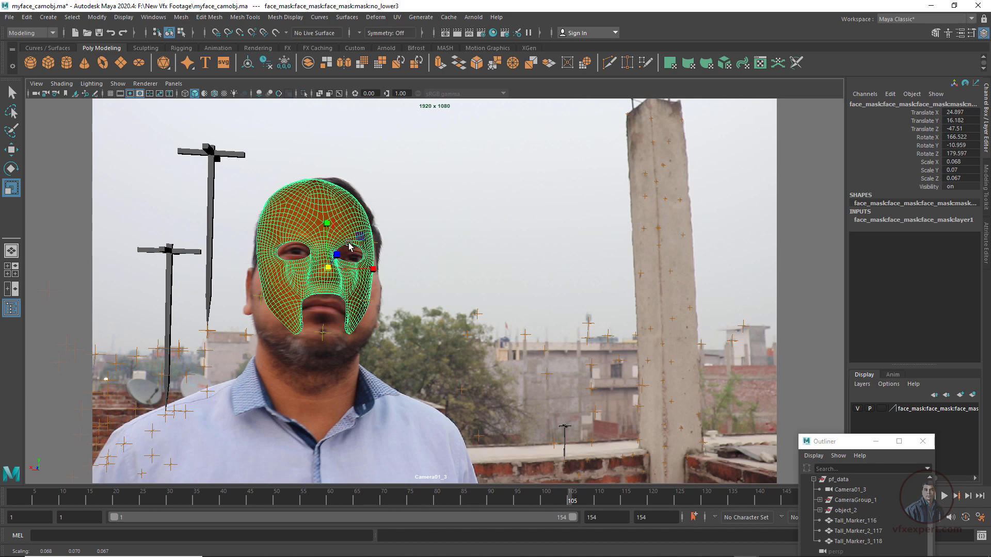
{"action": "key", "text": "e"}
{"action": "left_click_drag", "start_coordinate": [375, 305], "coordinate": [339, 232]}
{"action": "key", "text": "r"}
{"action": "left_click_drag", "start_coordinate": [329, 268], "coordinate": [350, 255]}
{"action": "key", "text": "e"}
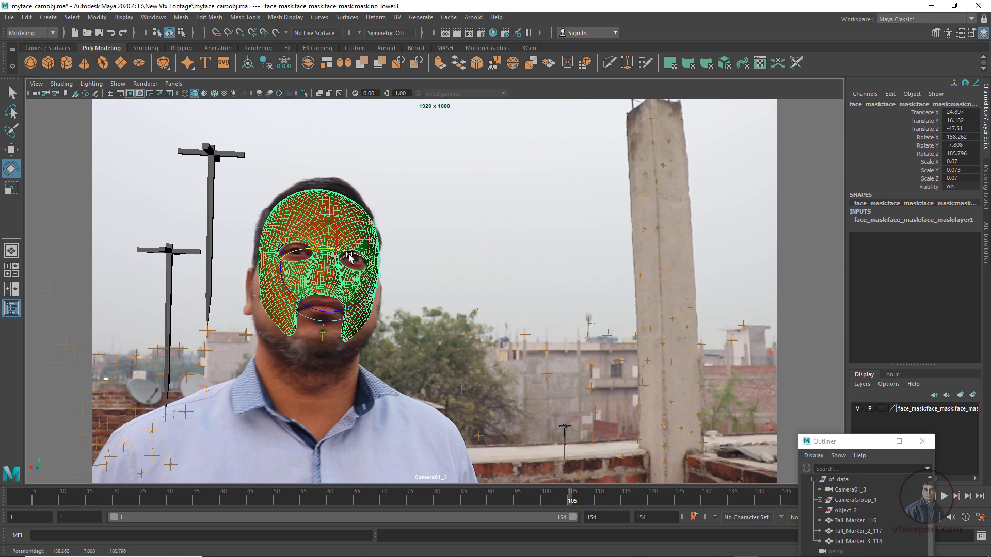
{"action": "left_click", "coordinate": [496, 262]}
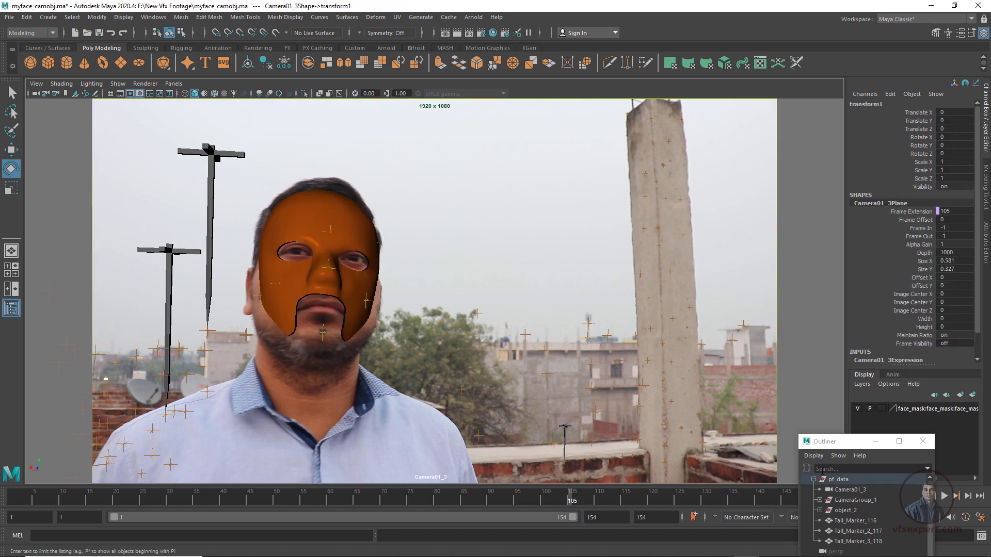
Parent the face mask under object_2 in the Outliner and expand the group to check its contents
{"action": "left_click_drag", "start_coordinate": [851, 445], "coordinate": [757, 335]}
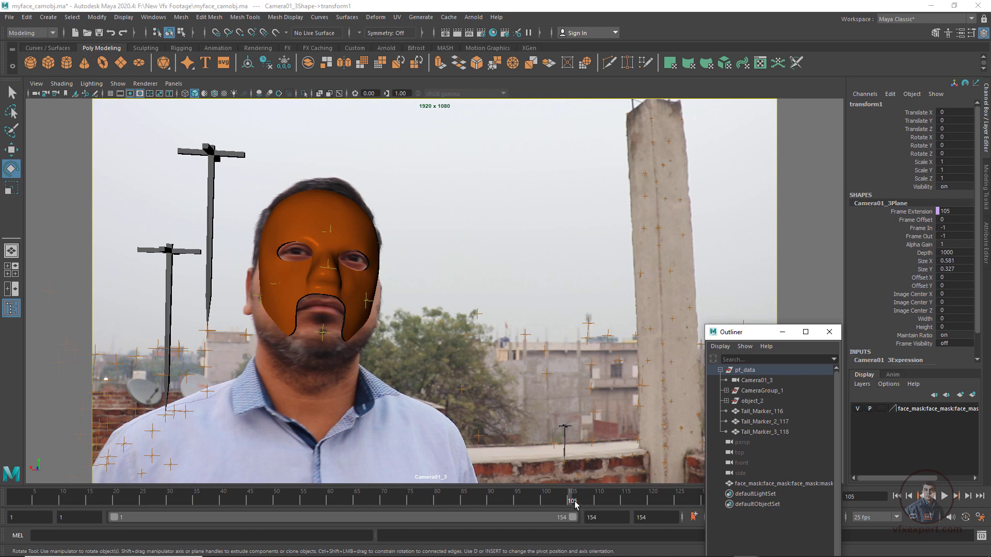
{"action": "mouse_move", "coordinate": [572, 504]}
{"action": "left_mouse_down"}
{"action": "mouse_move", "coordinate": [516, 498]}
{"action": "mouse_move", "coordinate": [579, 512]}
{"action": "mouse_move", "coordinate": [585, 527]}
{"action": "mouse_move", "coordinate": [572, 511]}
{"action": "left_mouse_up"}
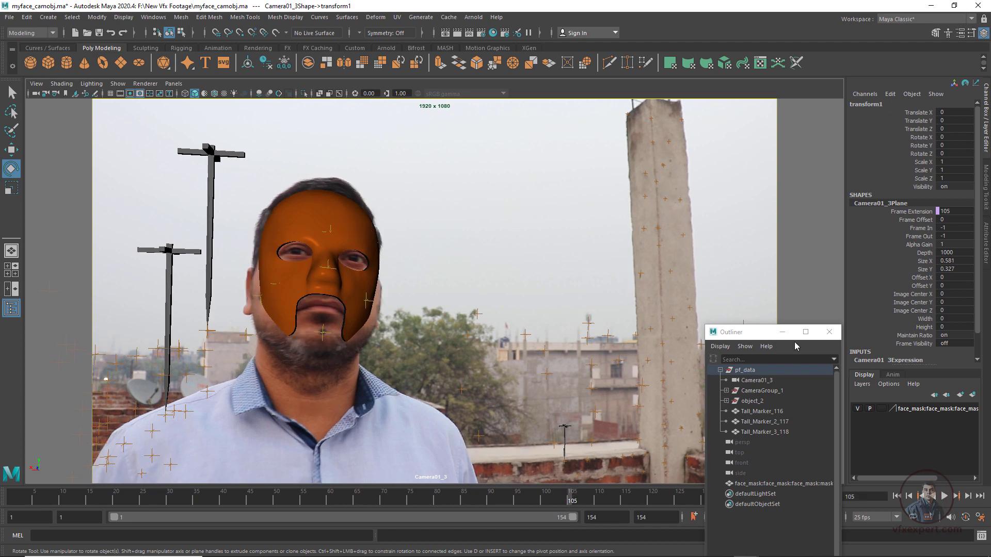
{"action": "left_click_drag", "start_coordinate": [754, 332], "coordinate": [596, 171]}
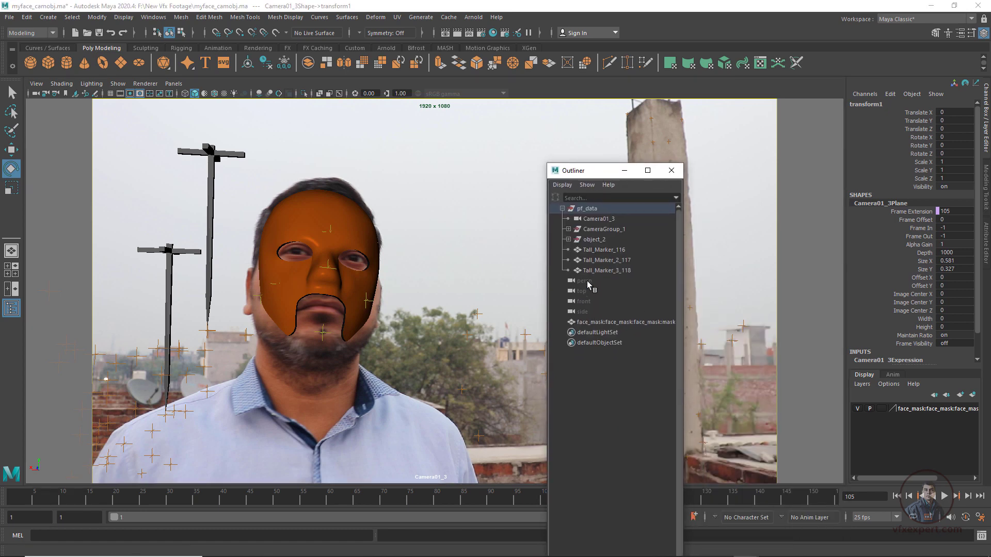
{"action": "left_click", "coordinate": [611, 323]}
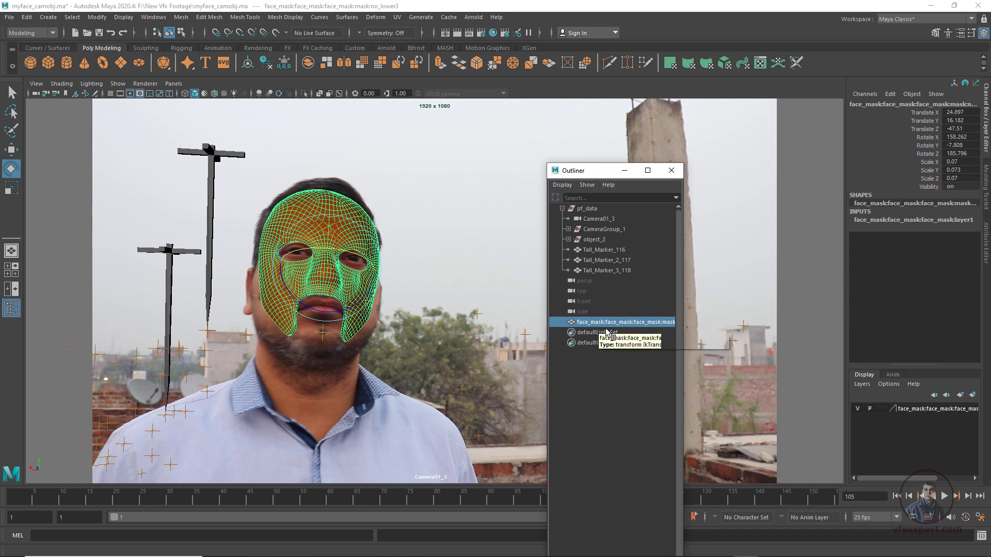
{"action": "middle_click_drag", "start_coordinate": [605, 323], "coordinate": [596, 242]}
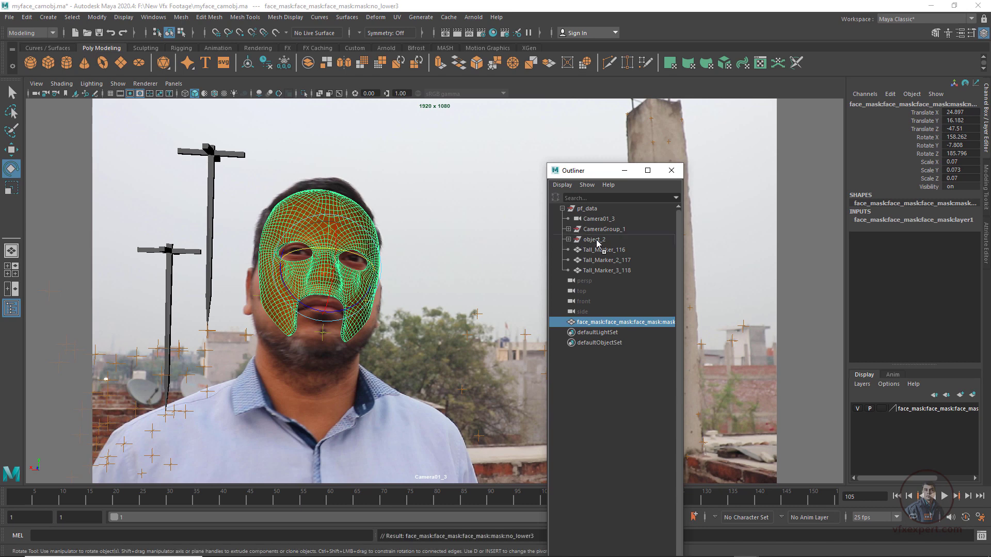
{"action": "left_click", "coordinate": [569, 240]}
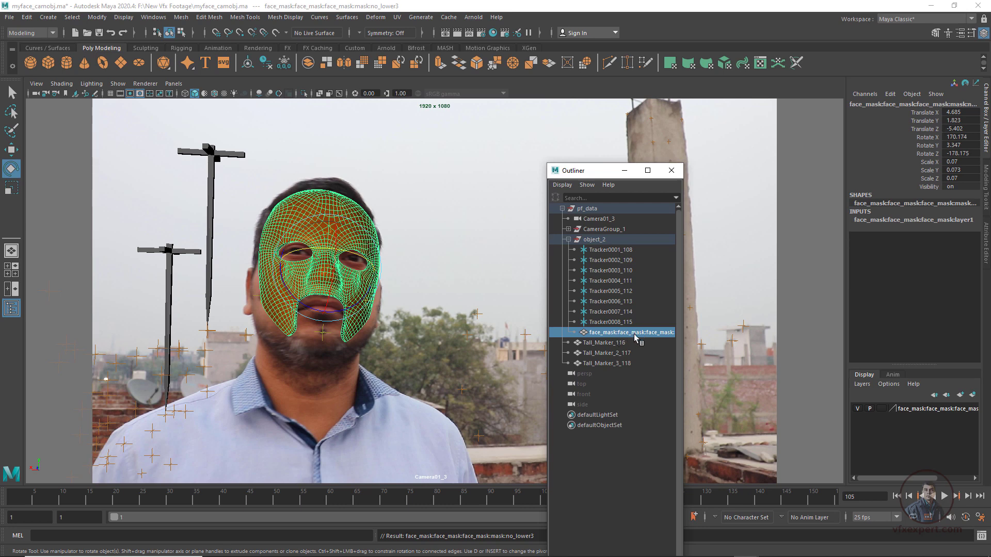
{"action": "left_click", "coordinate": [569, 240]}
Deselect the mask, play and scrub the shot to check how it follows the face, and stop at frame 100
{"action": "left_click_drag", "start_coordinate": [593, 170], "coordinate": [803, 222]}
{"action": "left_click", "coordinate": [468, 273]}
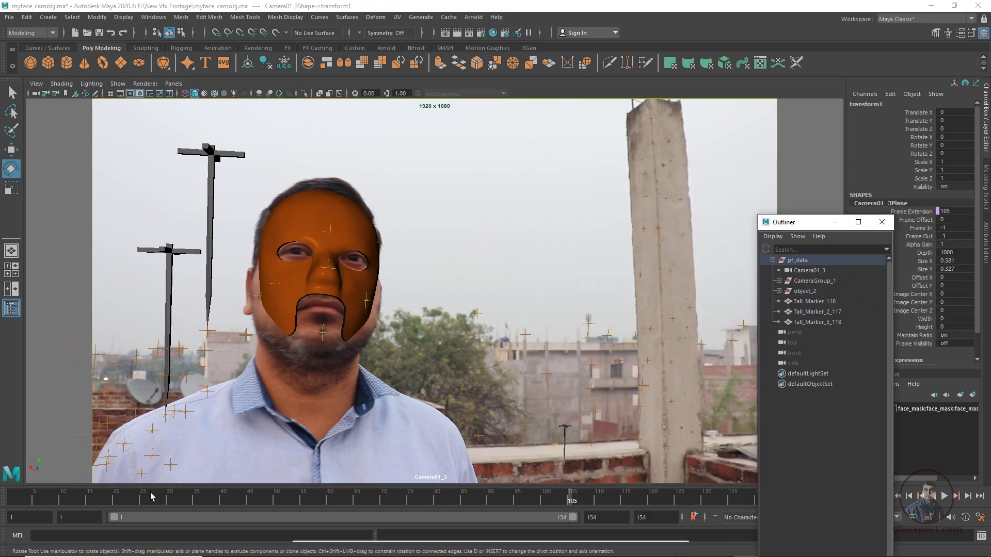
{"action": "left_click", "coordinate": [944, 496]}
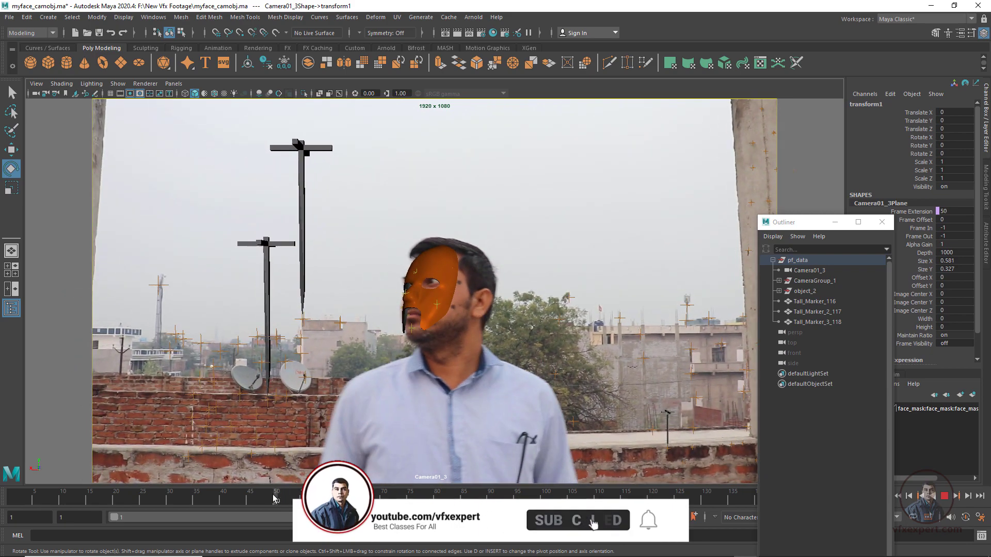
{"action": "mouse_move", "coordinate": [204, 491]}
{"action": "left_mouse_down"}
{"action": "mouse_move", "coordinate": [49, 484]}
{"action": "mouse_move", "coordinate": [336, 516]}
{"action": "mouse_move", "coordinate": [644, 523]}
{"action": "mouse_move", "coordinate": [461, 502]}
{"action": "mouse_move", "coordinate": [544, 496]}
{"action": "left_mouse_up"}
{"action": "left_click_drag", "start_coordinate": [846, 222], "coordinate": [859, 191]}
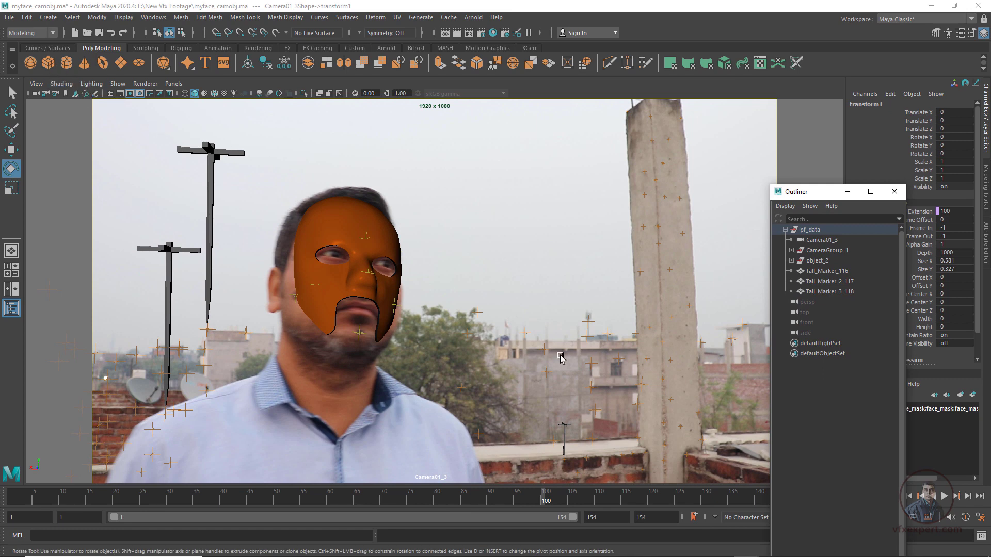
Create a polygon cube, raise it to about Translate Y 9.856, and scale it uniformly to about 2.039 from a pivot at its lower edge
{"action": "left_click", "coordinate": [48, 63]}
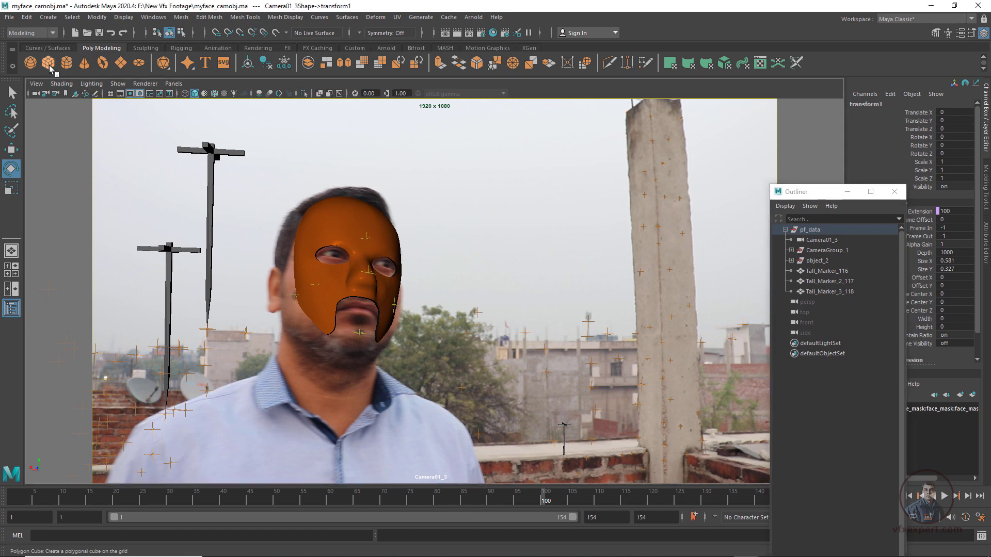
{"action": "key", "text": "w"}
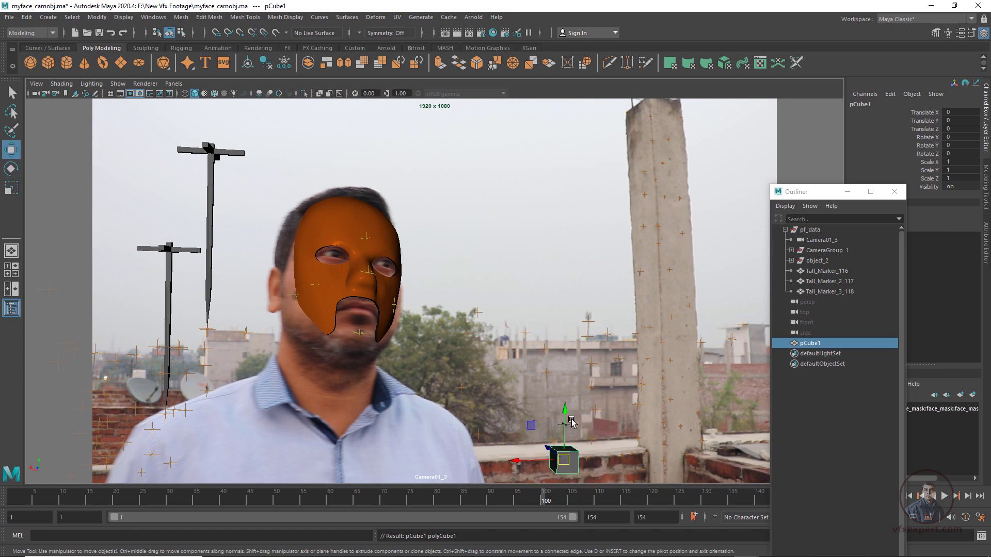
{"action": "left_click_drag", "start_coordinate": [565, 429], "coordinate": [587, 226]}
{"action": "key", "text": "d"}
{"action": "key", "text": "r"}
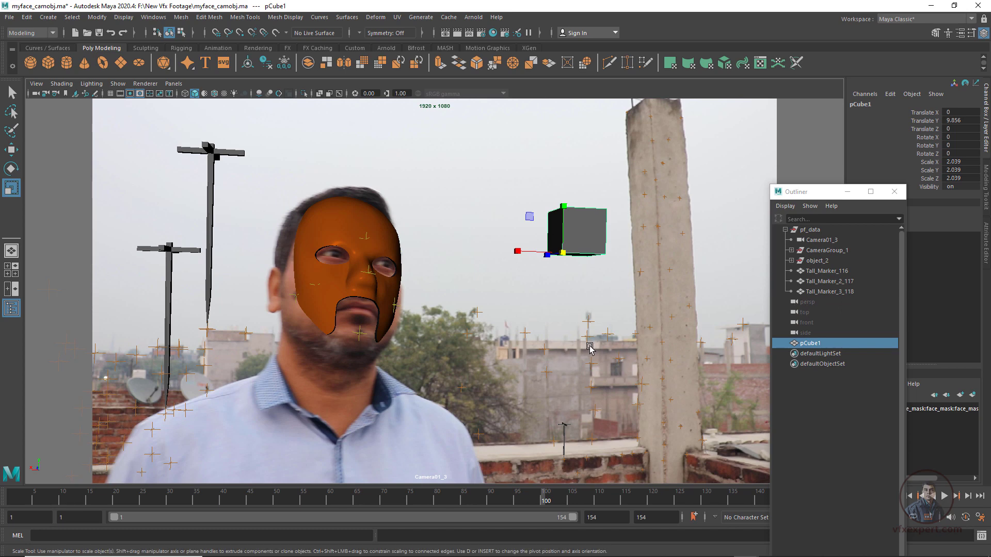
Highlight the CameraGroup_1 trackers, then snap the cube to the trackers on the wall ledge at about Translate -0.525, 0.805, 0.475
{"action": "left_click", "coordinate": [825, 251]}
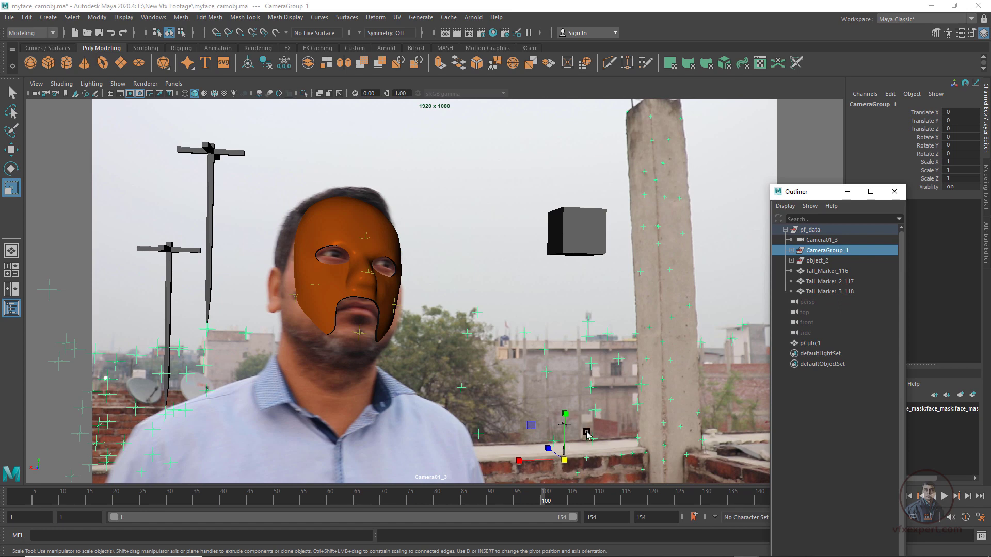
{"action": "left_click", "coordinate": [585, 242]}
{"action": "key", "text": "w"}
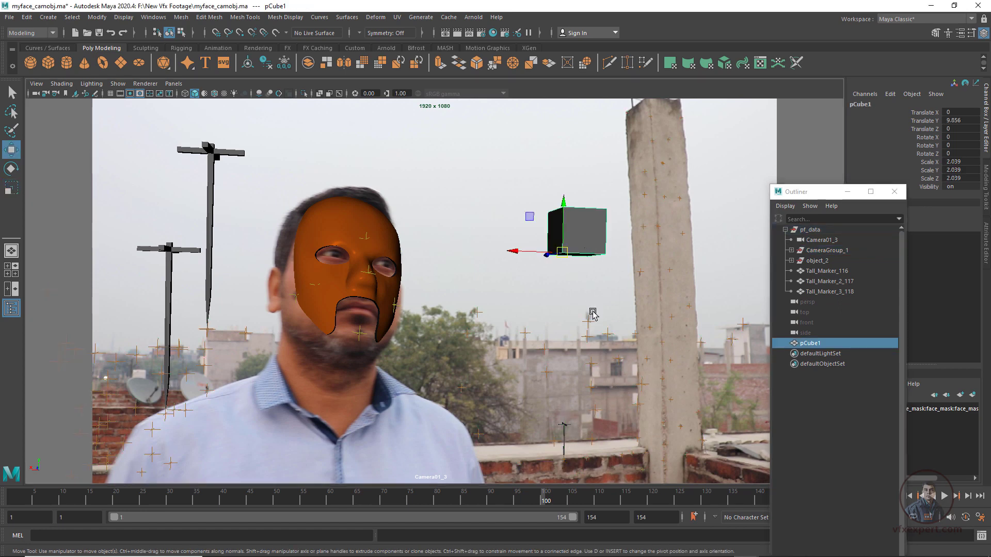
{"action": "key", "text": "v"}
{"action": "left_click_drag", "start_coordinate": [563, 255], "coordinate": [568, 439]}
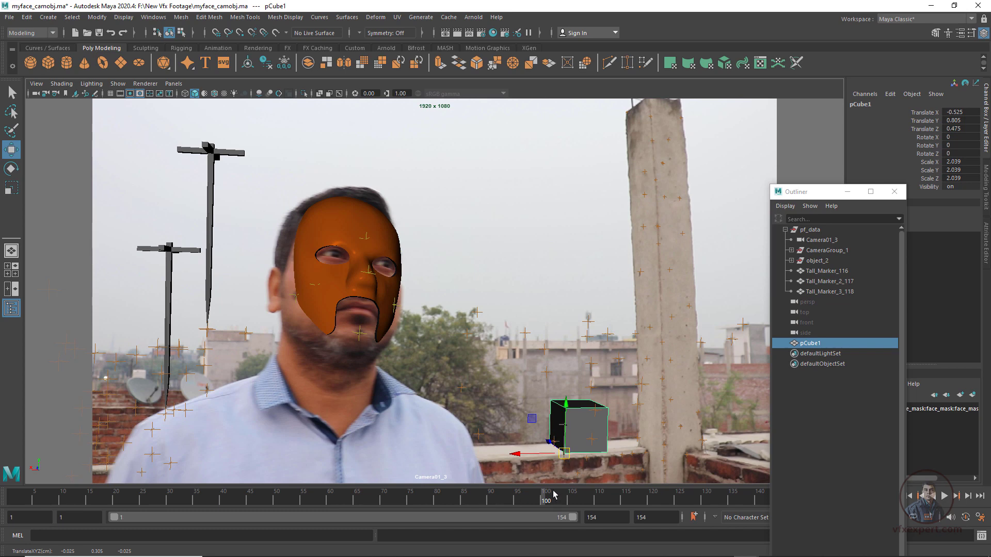
Scrub the shot to frame 47 and on to frame 98 to check the cube's tracking, deselecting it and moving the Outliner aside
{"action": "left_click_drag", "start_coordinate": [536, 501], "coordinate": [261, 500]}
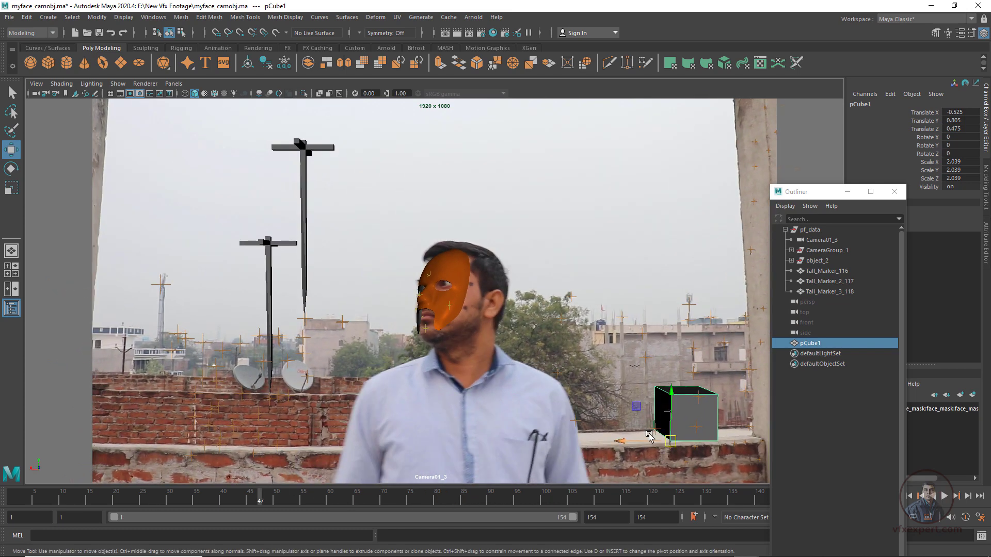
{"action": "left_click", "coordinate": [657, 236]}
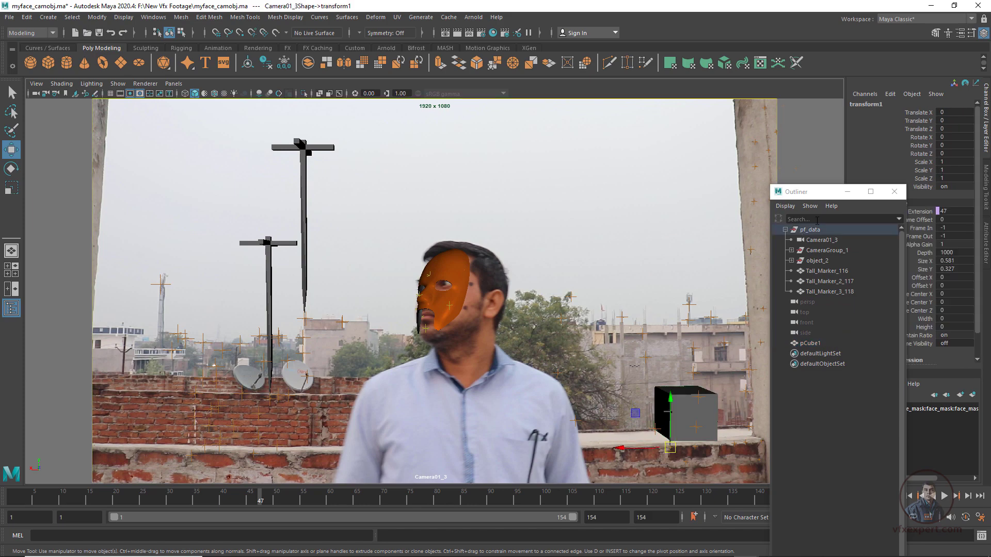
{"action": "left_click_drag", "start_coordinate": [810, 197], "coordinate": [968, 373]}
{"action": "left_click_drag", "start_coordinate": [674, 500], "coordinate": [534, 500]}
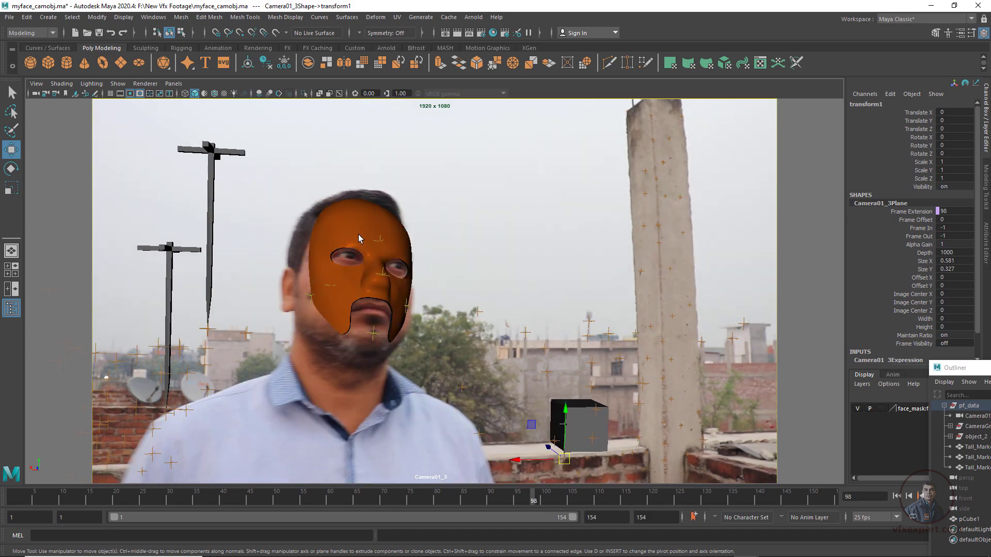
Select the face mask and check its fit up to frame 152, then deselect it and scrub back to frame 108
{"action": "left_click", "coordinate": [385, 293]}
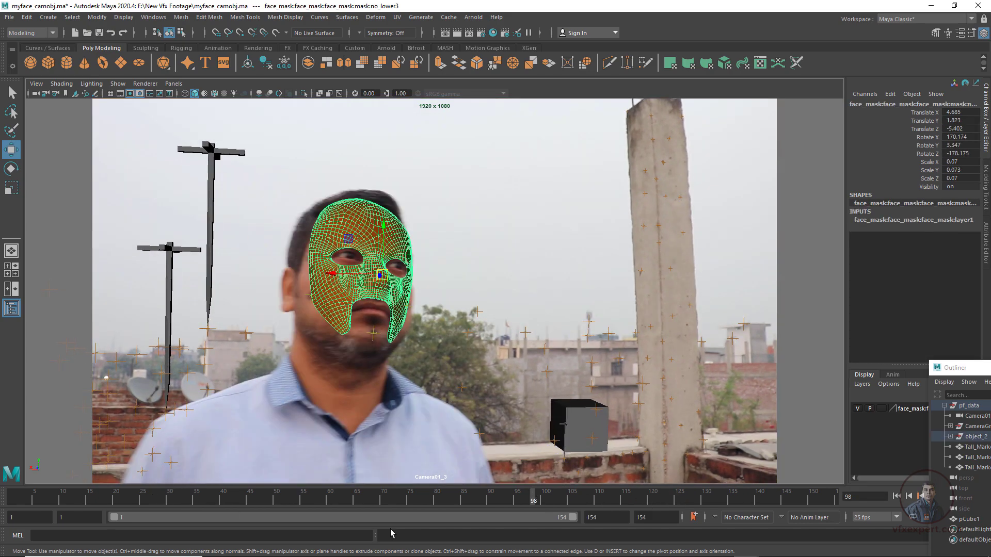
{"action": "left_click_drag", "start_coordinate": [537, 503], "coordinate": [824, 537]}
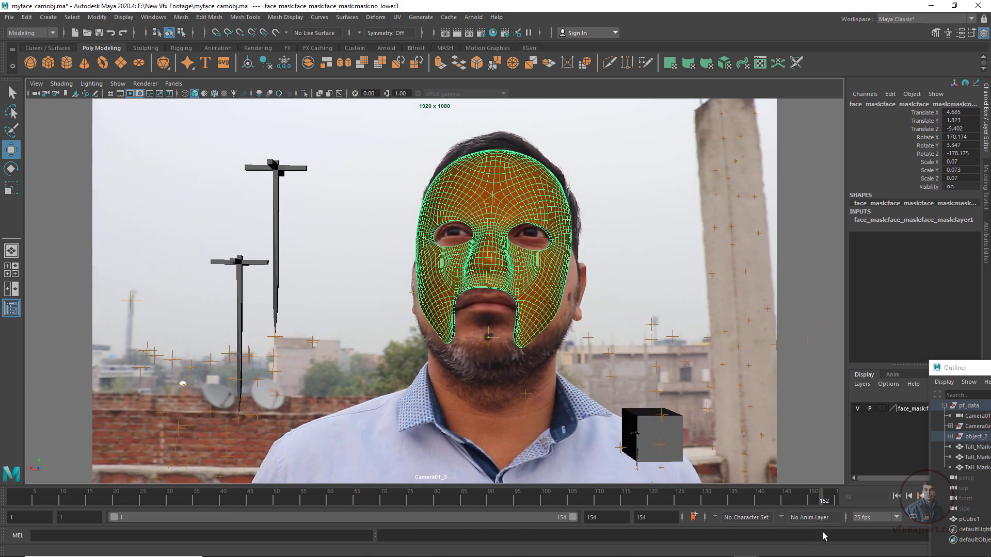
{"action": "left_click", "coordinate": [810, 297]}
{"action": "left_click", "coordinate": [556, 271]}
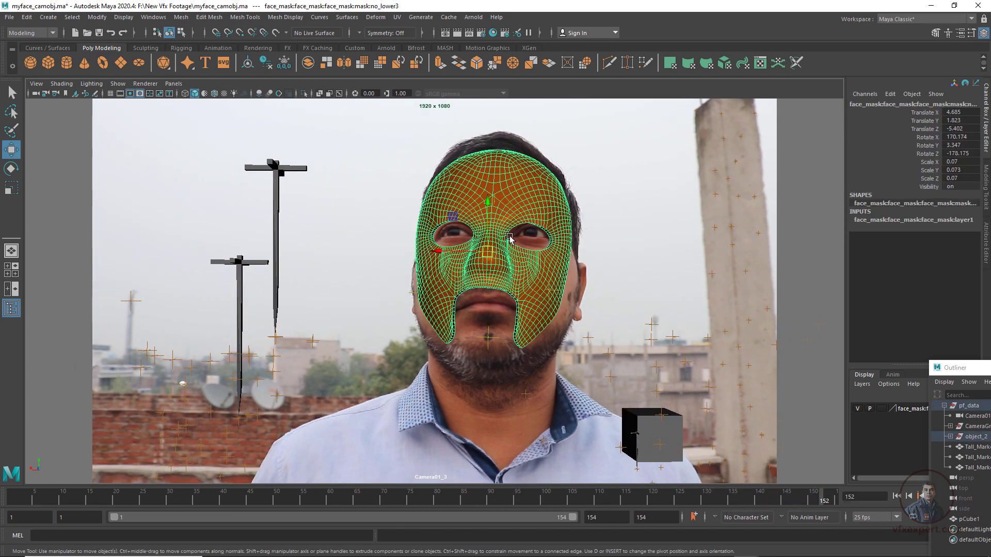
{"action": "left_click", "coordinate": [810, 253]}
{"action": "left_click_drag", "start_coordinate": [500, 504], "coordinate": [589, 547]}
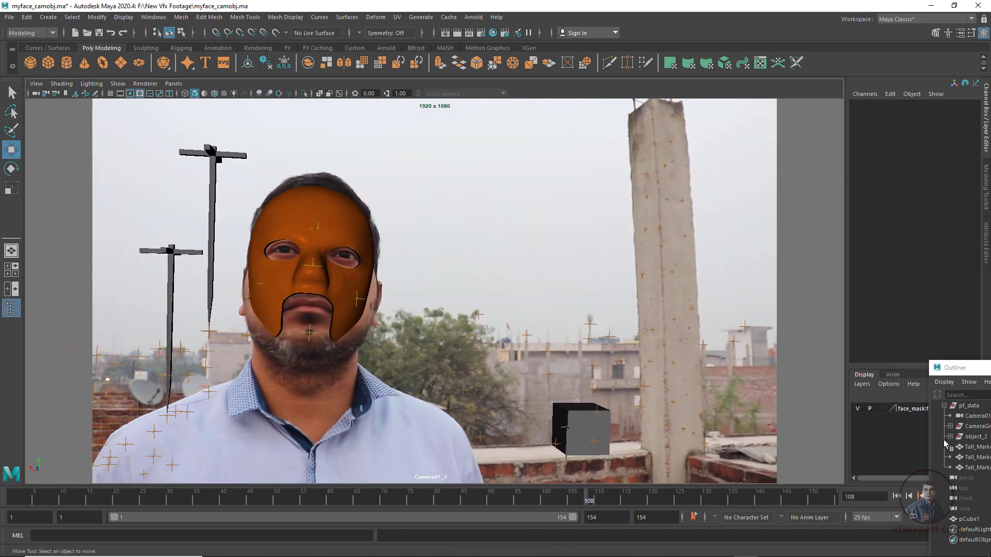
Bring the Outliner back over the viewport, select object_2 to inspect its keyed animation, and clear the selection
{"action": "left_click_drag", "start_coordinate": [961, 376], "coordinate": [581, 191]}
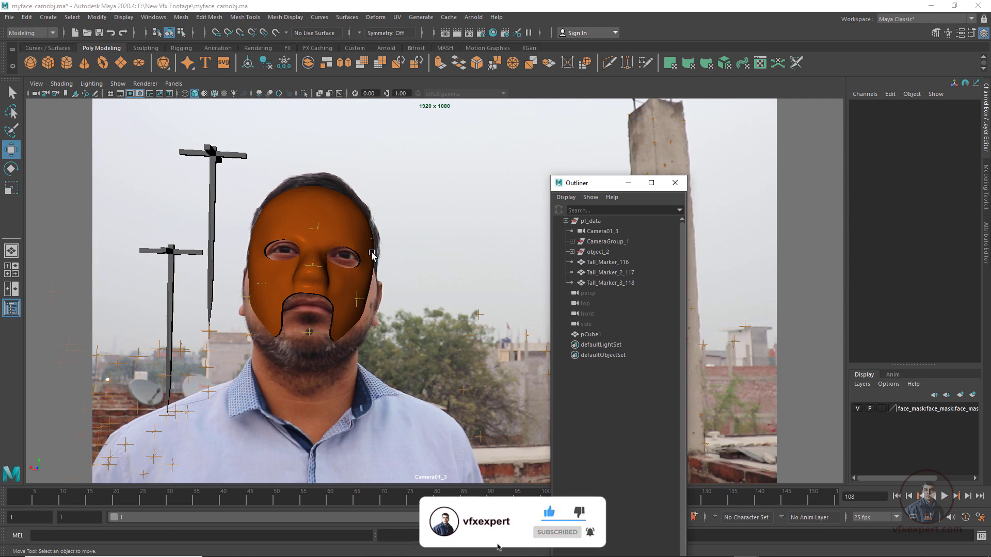
{"action": "left_click", "coordinate": [598, 252]}
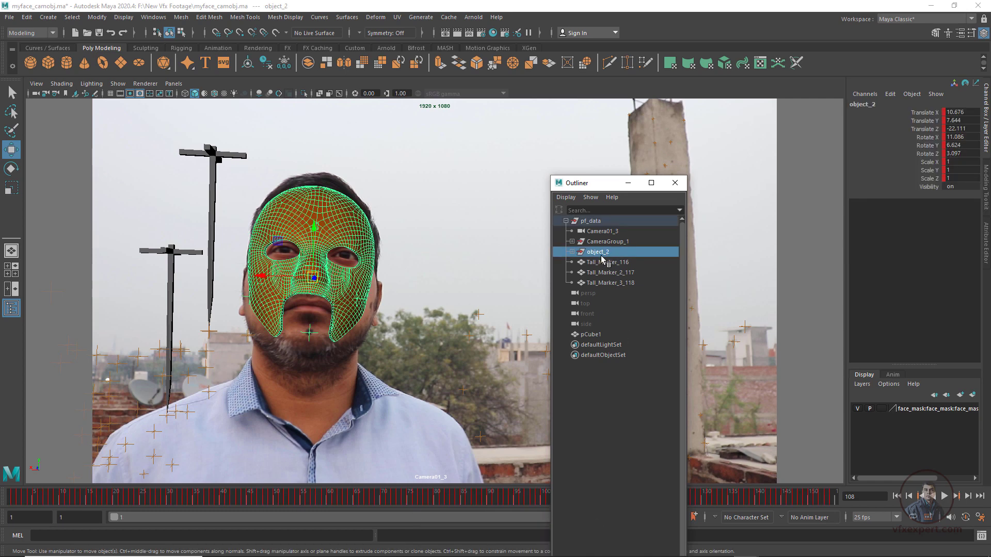
{"action": "left_click", "coordinate": [594, 393]}
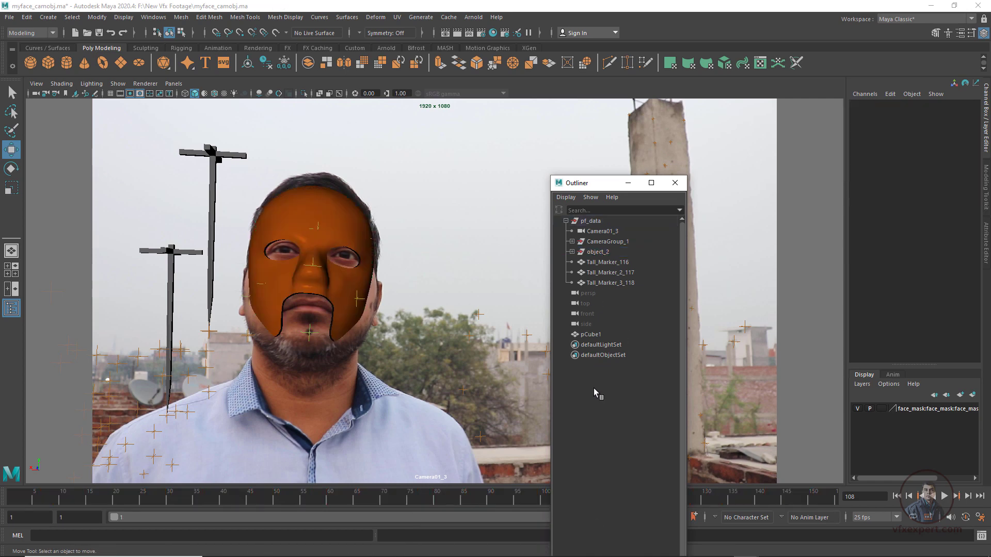
Minimize the Outliner, play the shot to review the mask and cube together, and scrub to frame 88
{"action": "left_click", "coordinate": [628, 183]}
{"action": "left_click", "coordinate": [133, 483]}
{"action": "key", "text": "alt+v"}
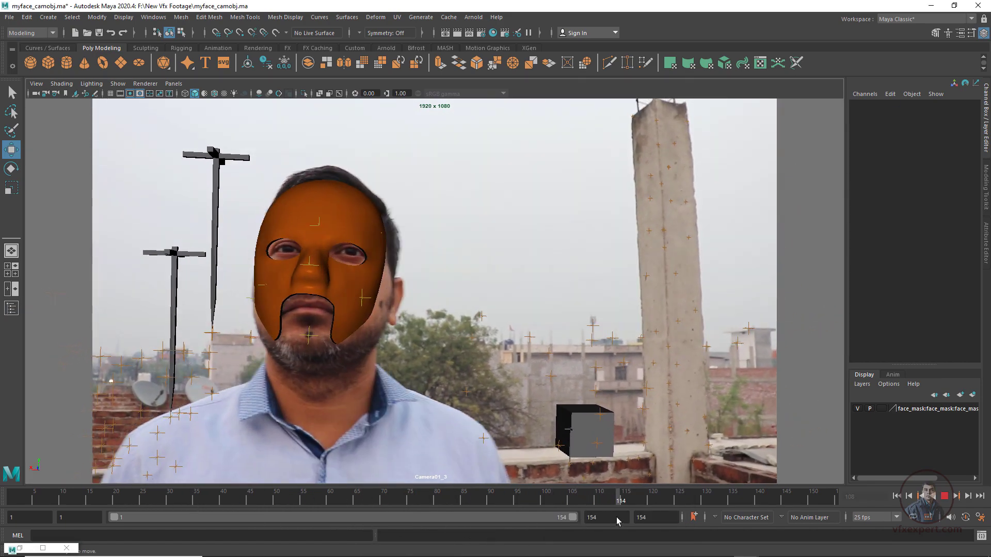
{"action": "left_click_drag", "start_coordinate": [617, 518], "coordinate": [480, 536]}
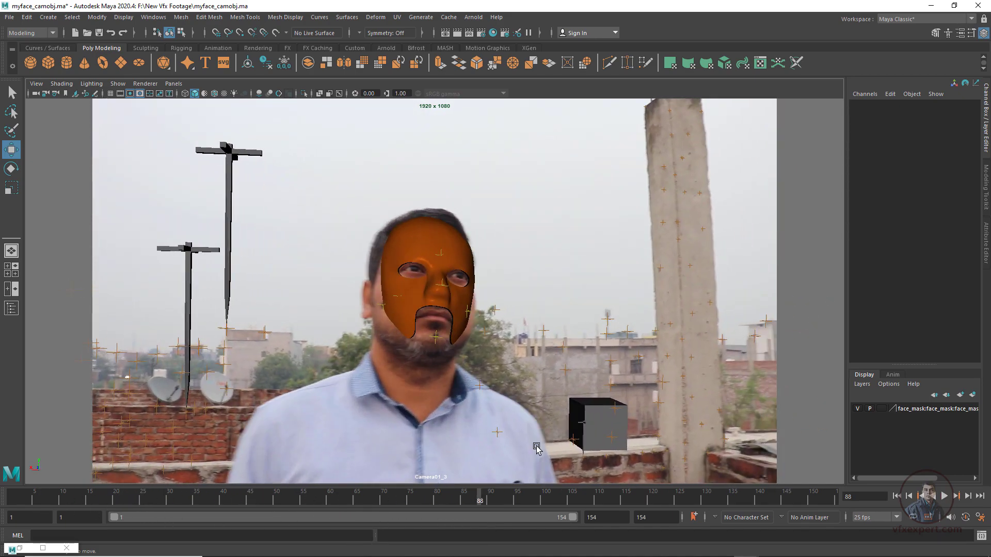